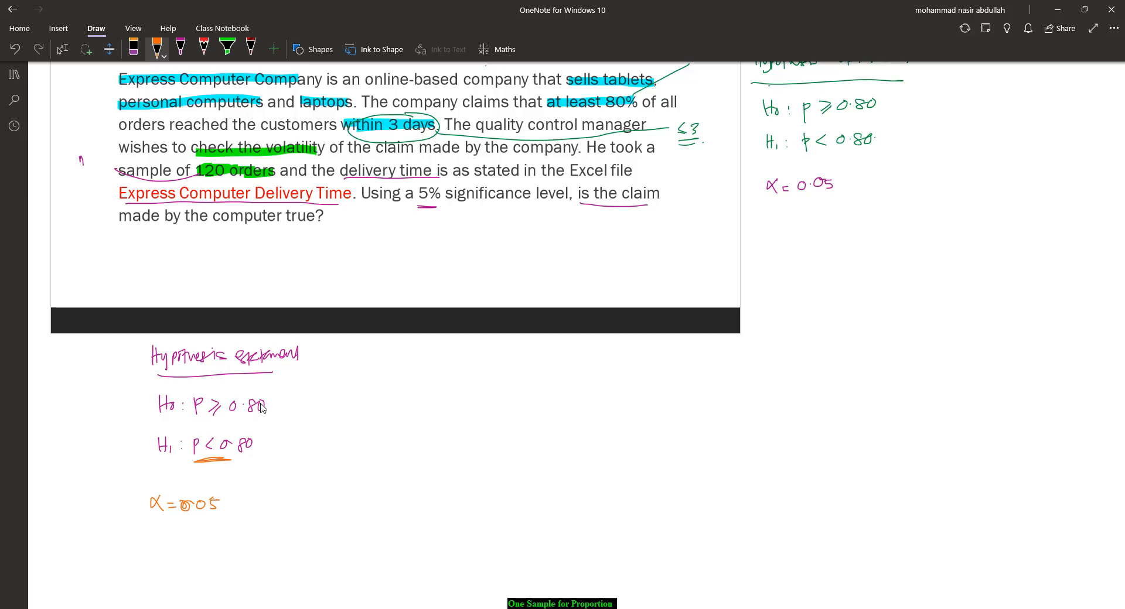
Step: Handwrite and underline the heading 'Test Statistic' below the significance level
{"action": "left_click_drag", "start_coordinate": [167, 543], "coordinate": [182, 544]}
{"action": "left_click_drag", "start_coordinate": [155, 558], "coordinate": [229, 555]}
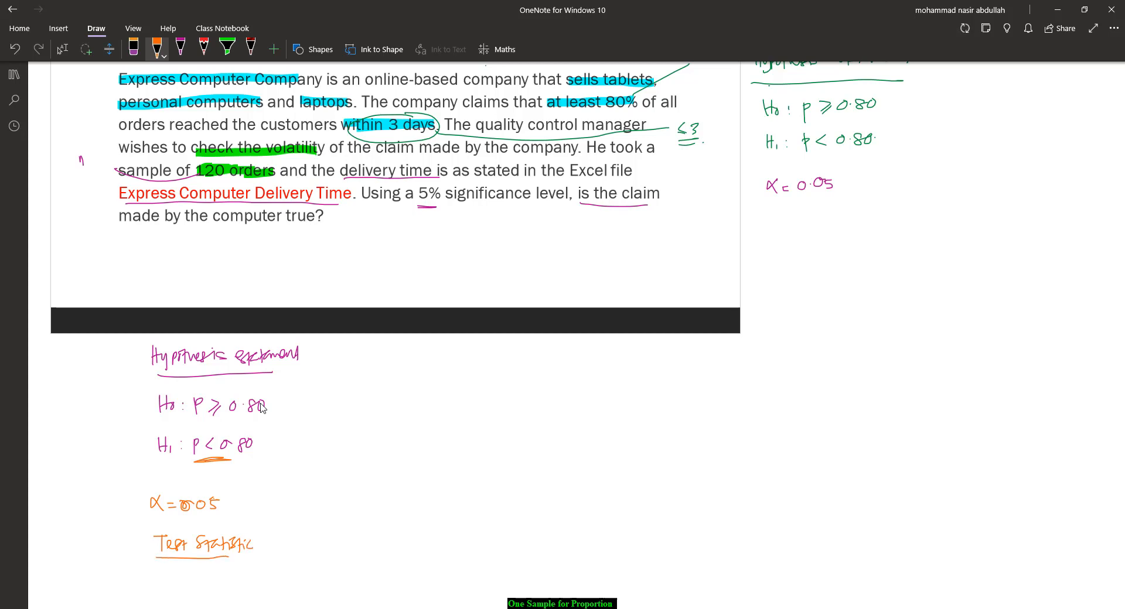
Step: Complete the handwritten z formula with a fraction bar and the square root of pq over n as denominator
{"action": "scroll", "coordinate": [261, 408], "scroll_direction": "down", "scroll_amount": 5}
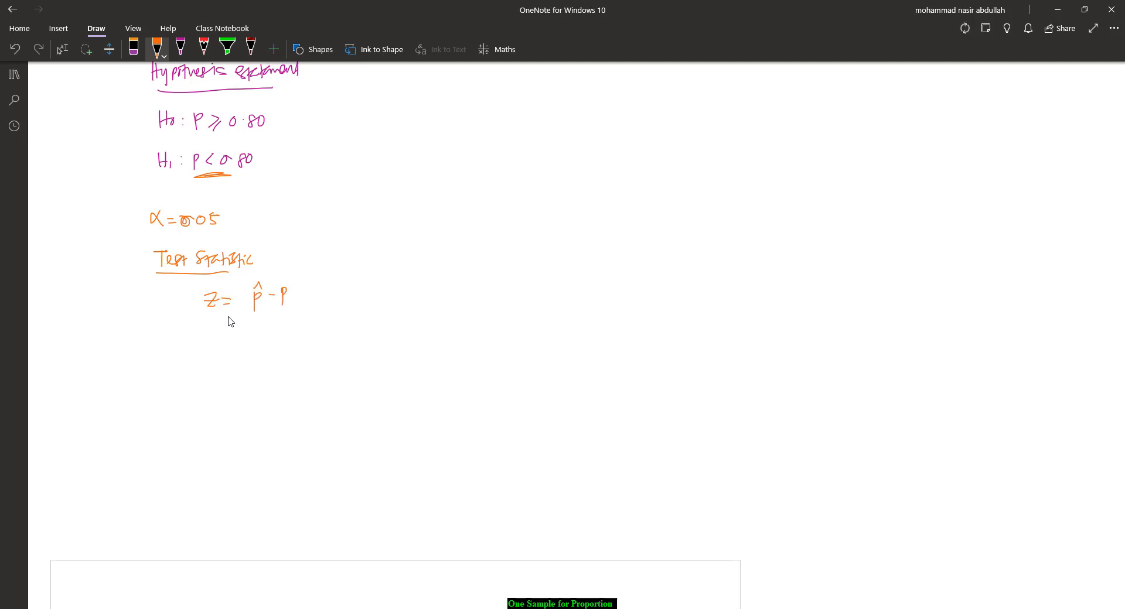
{"action": "left_click_drag", "start_coordinate": [243, 315], "coordinate": [295, 315]}
{"action": "mouse_move", "coordinate": [245, 372]}
{"action": "left_mouse_down"}
{"action": "mouse_move", "coordinate": [256, 326]}
{"action": "mouse_move", "coordinate": [298, 326]}
{"action": "mouse_move", "coordinate": [271, 338]}
{"action": "left_mouse_up"}
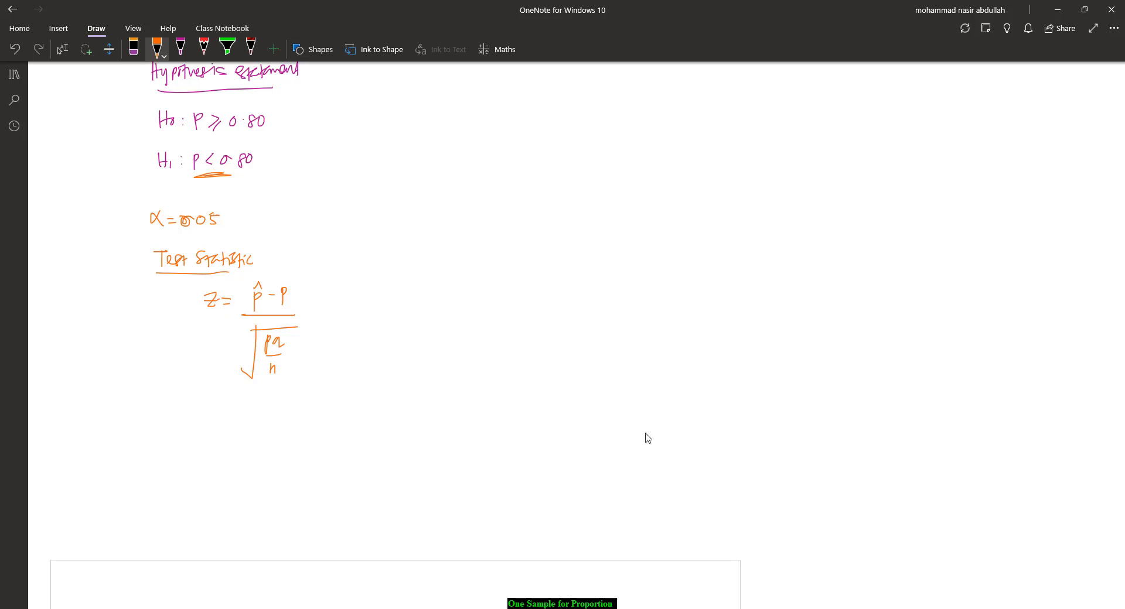
Step: Switch to Excel and enter the headers 'statistic' in D2 and 'value' in E2
{"action": "key", "text": "alt+Tab"}
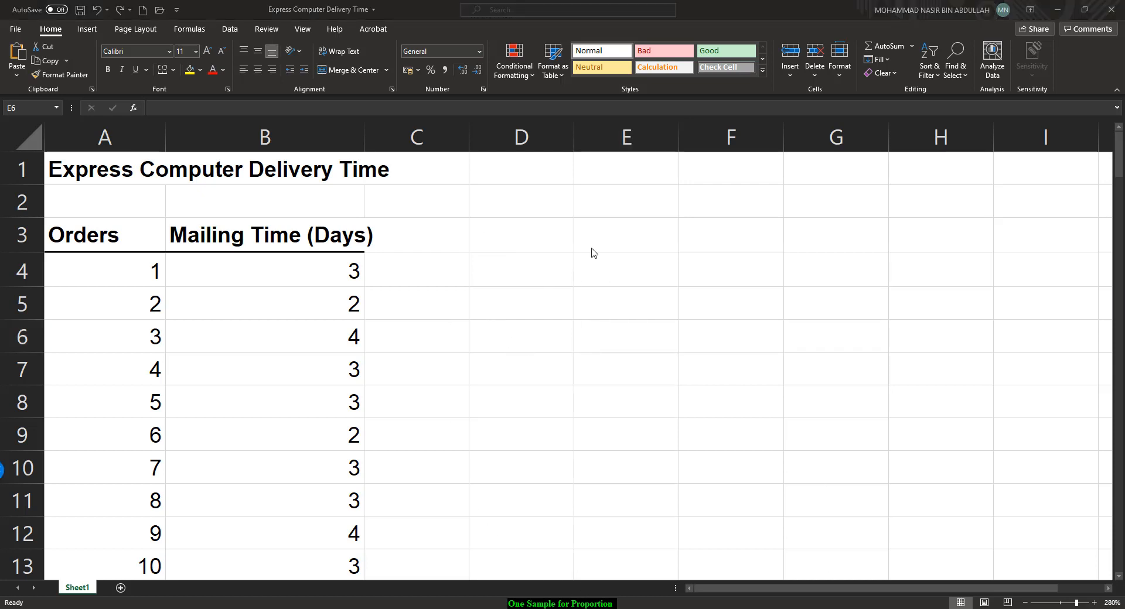
{"action": "left_click", "coordinate": [532, 242]}
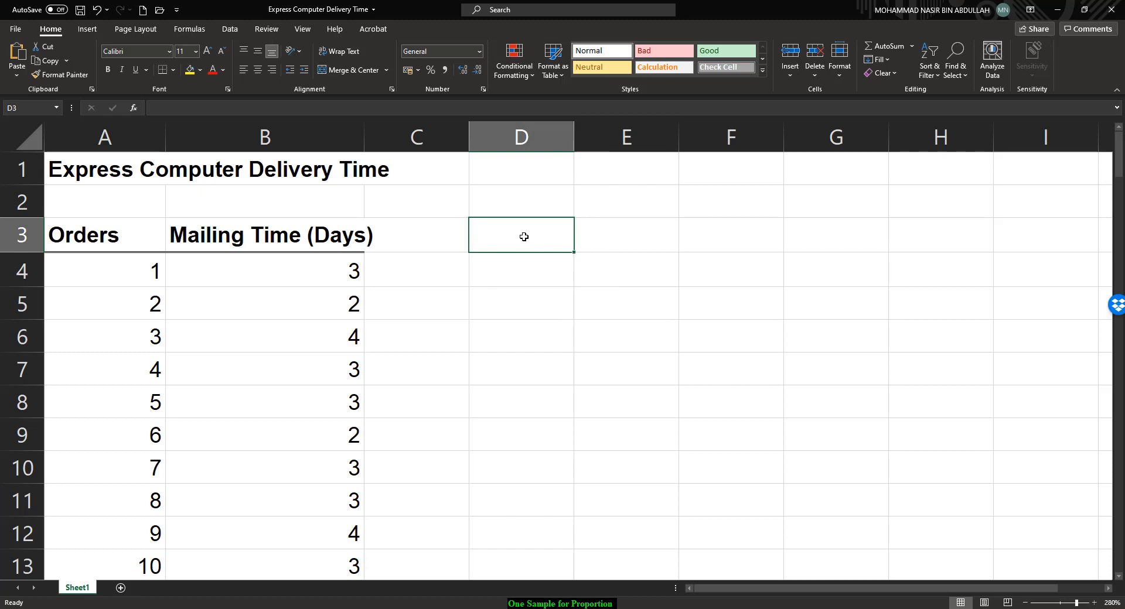
{"action": "left_click", "coordinate": [543, 212]}
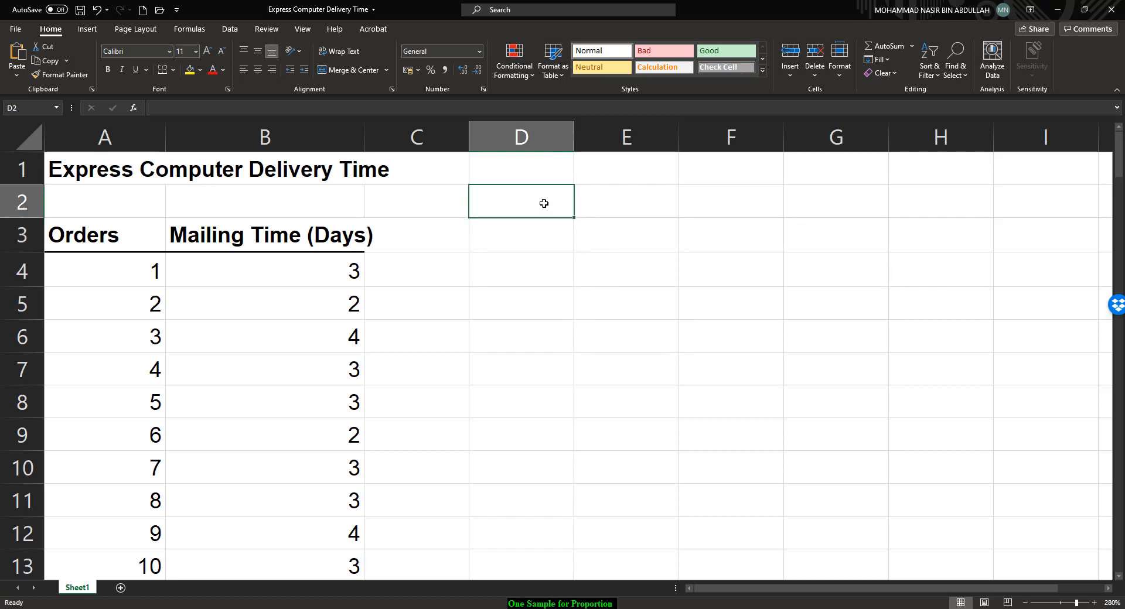
{"action": "type", "text": "static"}
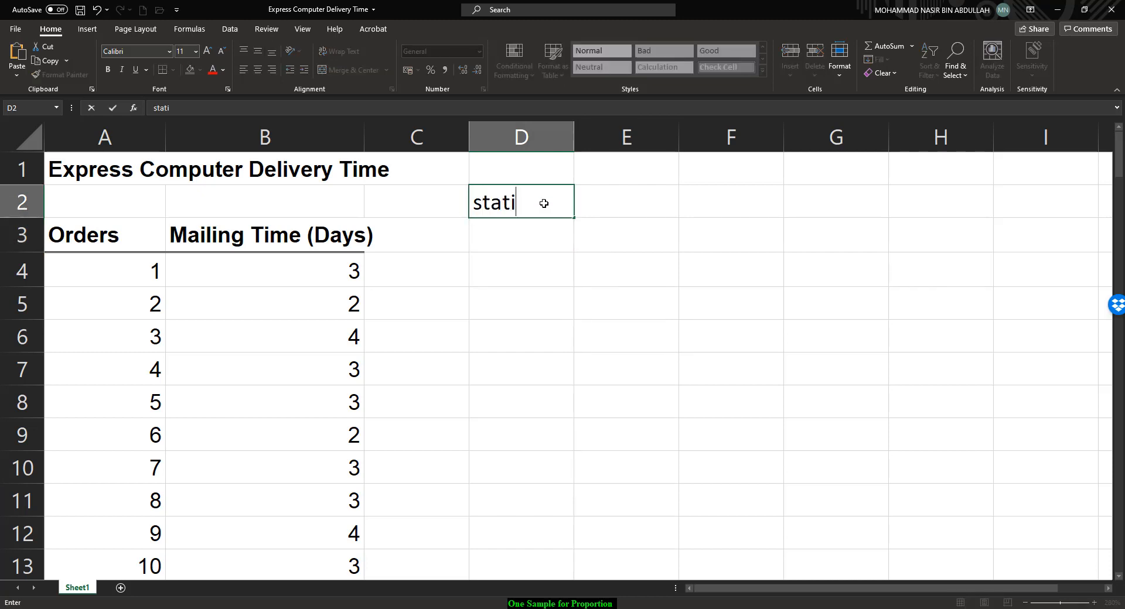
{"action": "key", "text": "BackSpace"}
{"action": "key", "text": "BackSpace"}
{"action": "type", "text": "istic"}
{"action": "key", "text": "Tab"}
{"action": "type", "text": "value"}
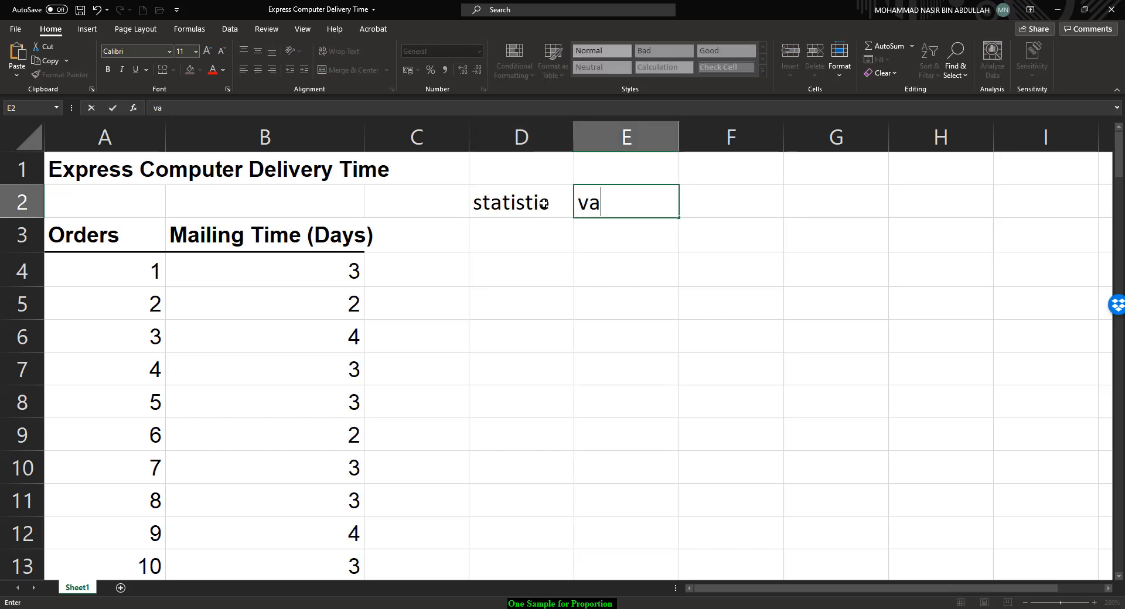
Step: Widen column D and enter 'alpha' with value 0.05 in row 3
{"action": "left_click", "coordinate": [640, 248]}
{"action": "left_click_drag", "start_coordinate": [574, 141], "coordinate": [736, 158]}
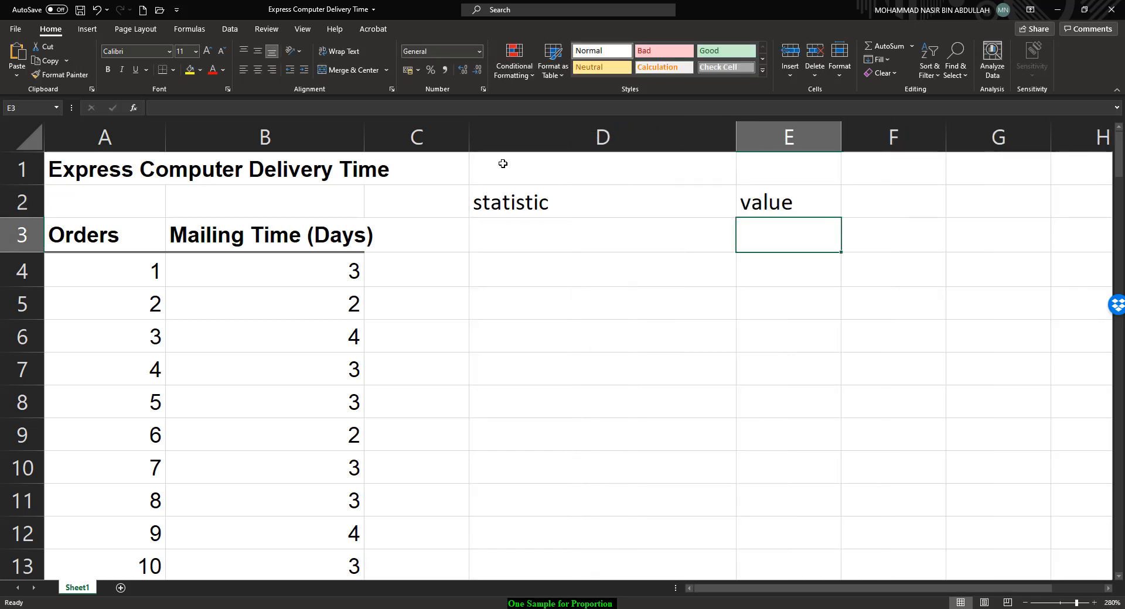
{"action": "left_click", "coordinate": [546, 242]}
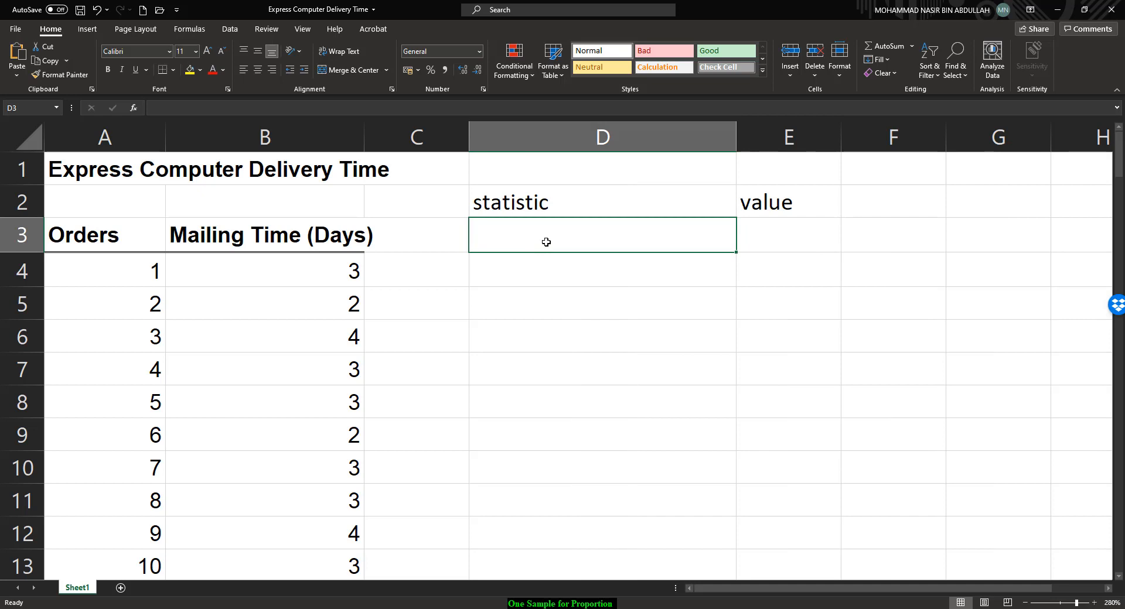
{"action": "type", "text": "alpha"}
{"action": "key", "text": "Tab"}
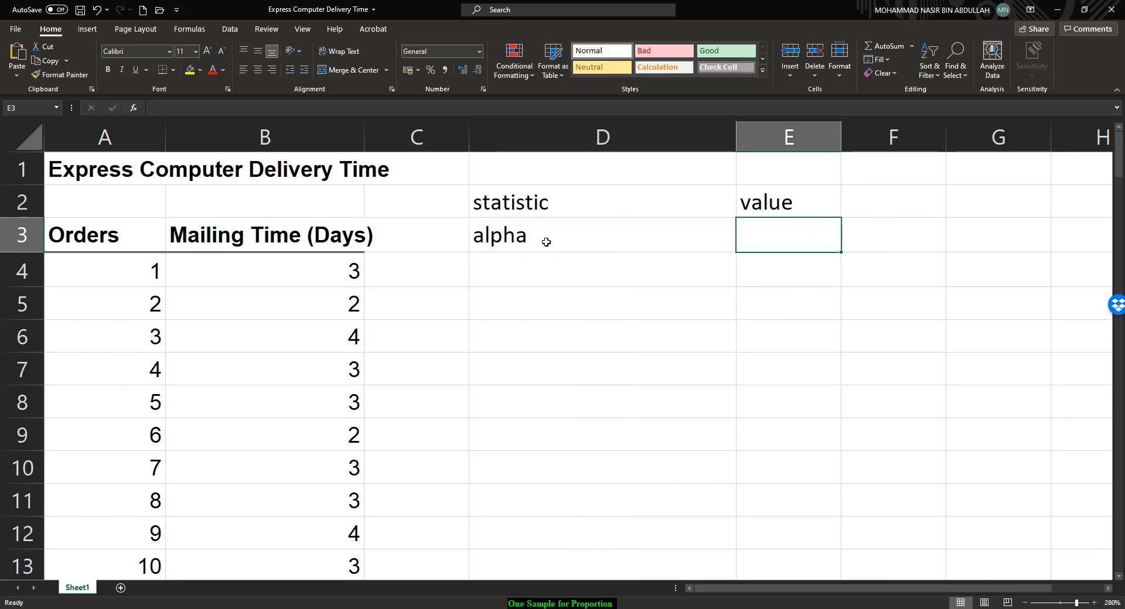
{"action": "type", "text": "0.05"}
{"action": "key", "text": "Return"}
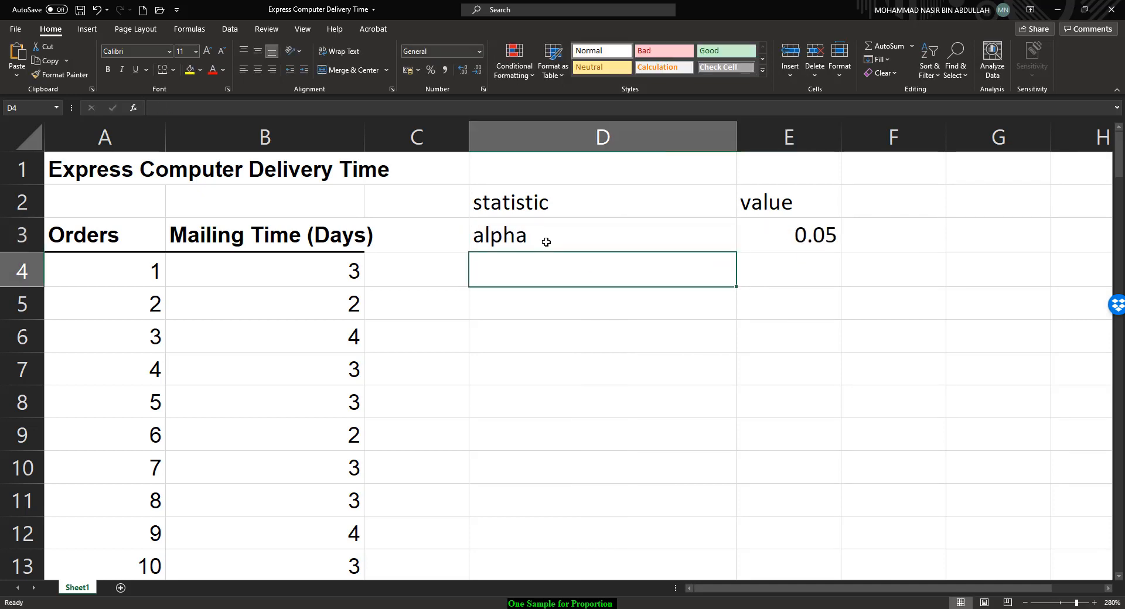
Step: Enter 'p' with value 0.8 in row 4
{"action": "type", "text": "p"}
{"action": "key", "text": "Tab"}
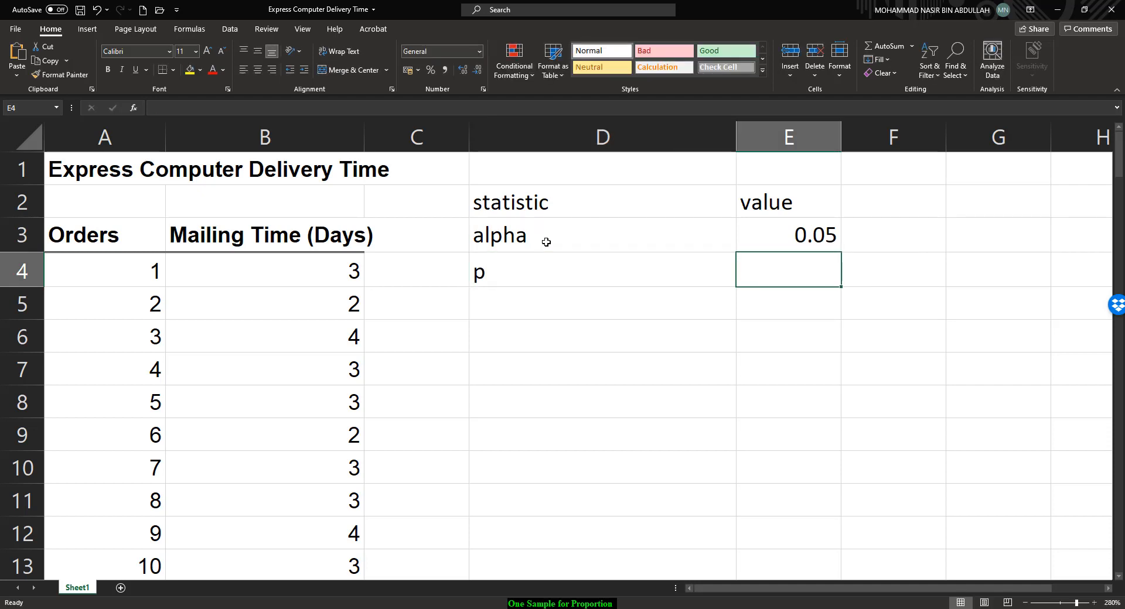
{"action": "type", "text": "0.8"}
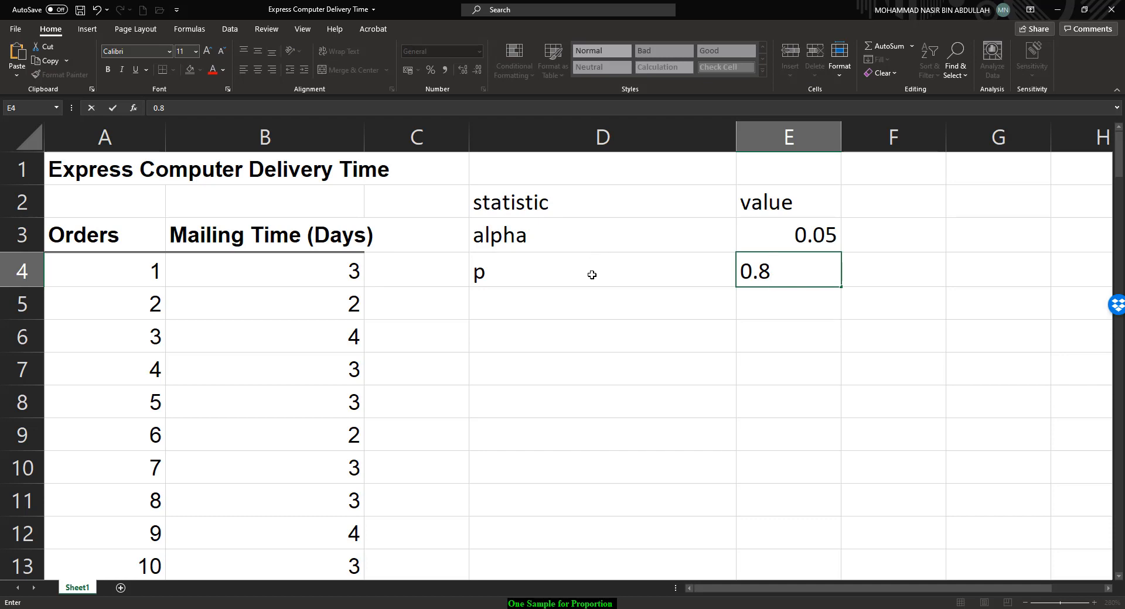
{"action": "left_click", "coordinate": [563, 302]}
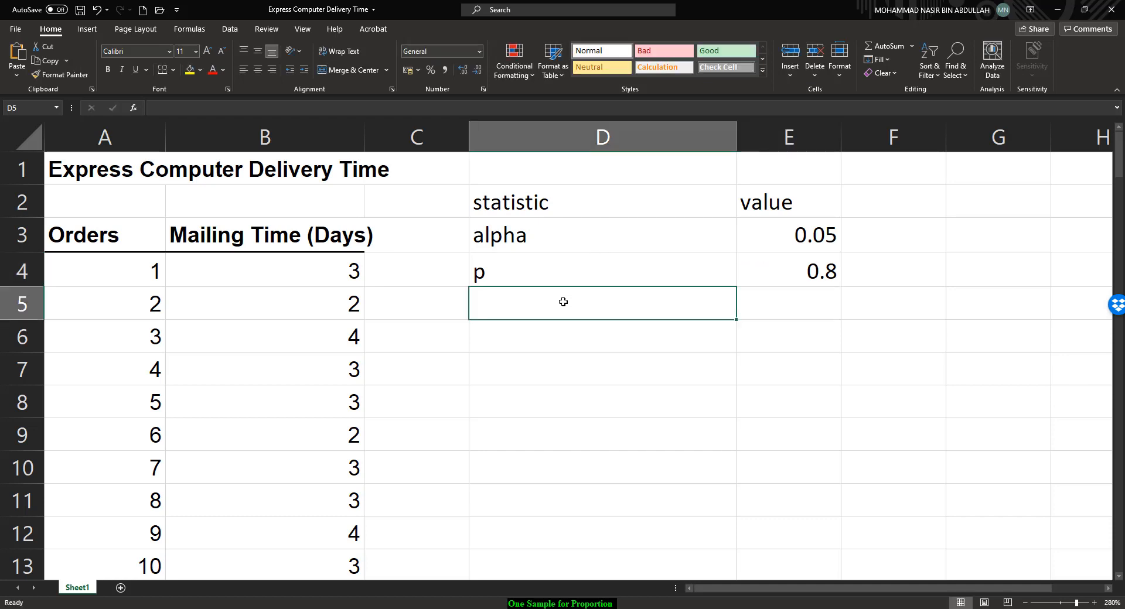
Step: Label cell D5 as 'p-hat'
{"action": "type", "text": "x"}
{"action": "key", "text": "BackSpace"}
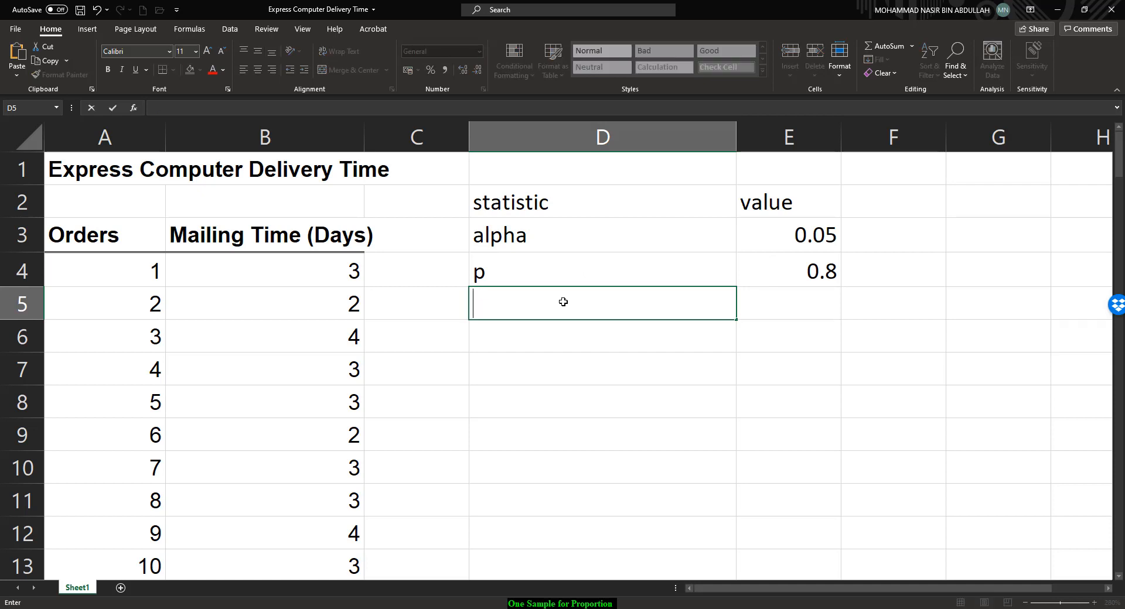
{"action": "type", "text": "p-hat"}
{"action": "key", "text": "Tab"}
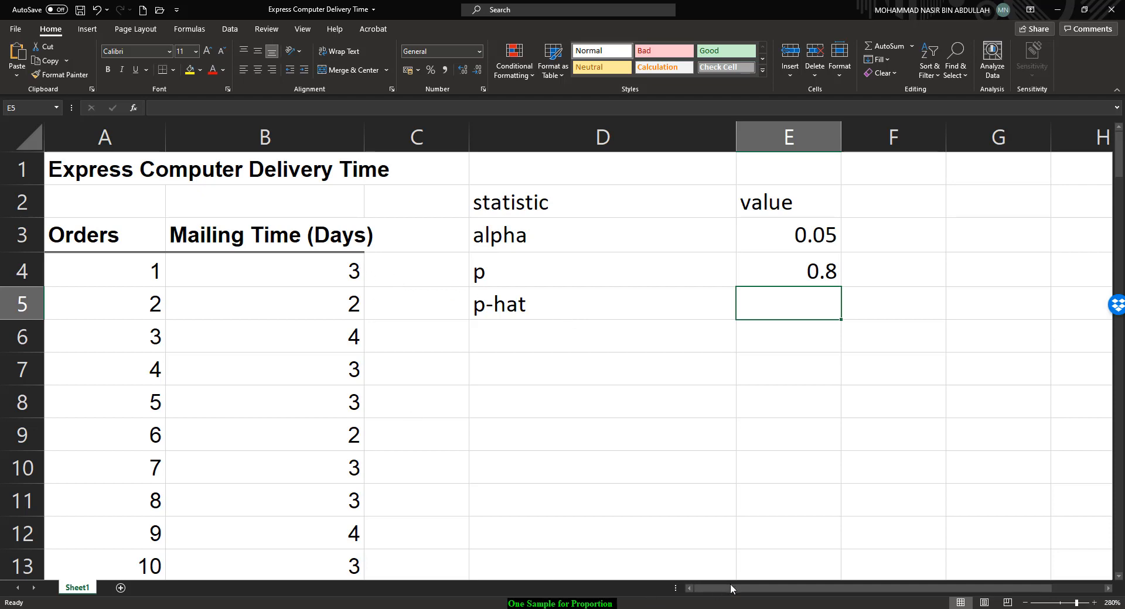
Step: Select the mailing time values in column B and scroll through them to examine the sample data
{"action": "left_click_drag", "start_coordinate": [326, 257], "coordinate": [329, 398]}
{"action": "scroll", "coordinate": [337, 369], "scroll_direction": "down", "scroll_amount": 5}
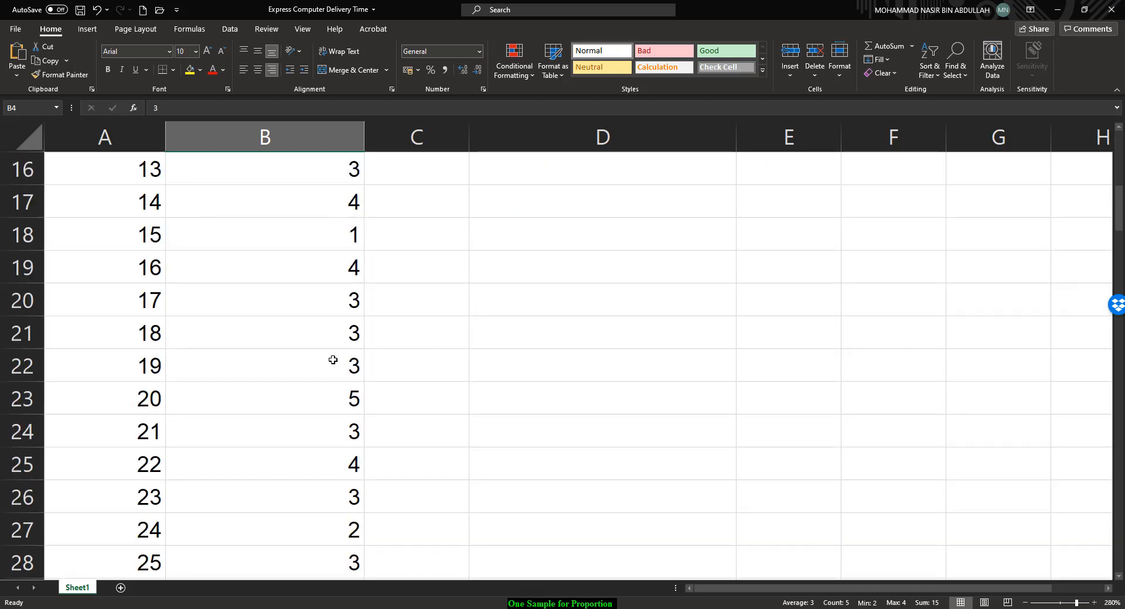
{"action": "scroll", "coordinate": [324, 392], "scroll_direction": "down", "scroll_amount": 13}
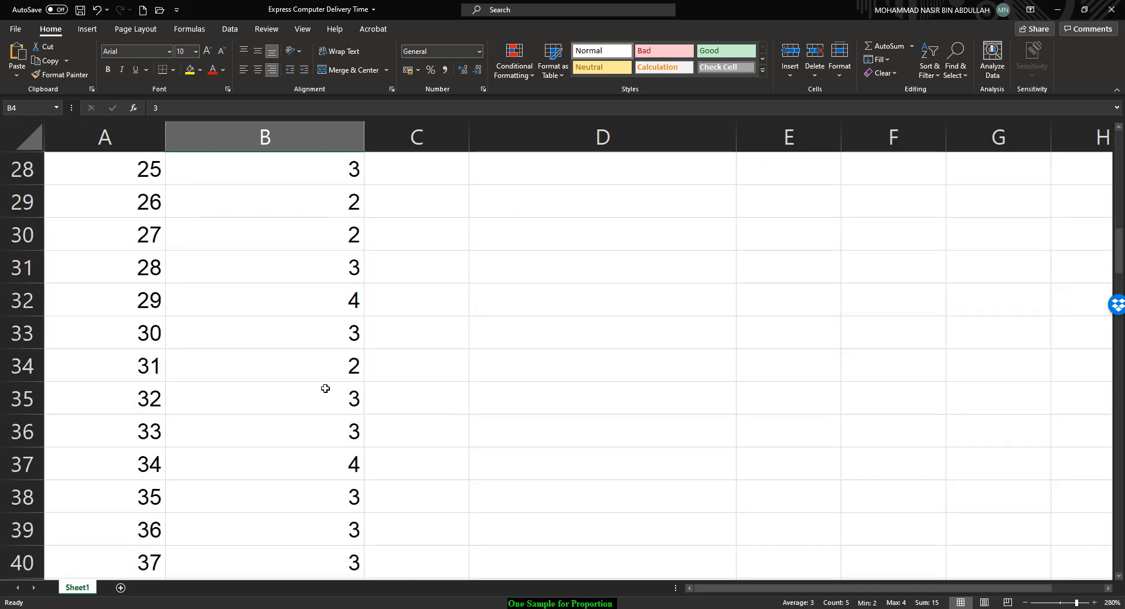
{"action": "scroll", "coordinate": [322, 386], "scroll_direction": "up", "scroll_amount": 18}
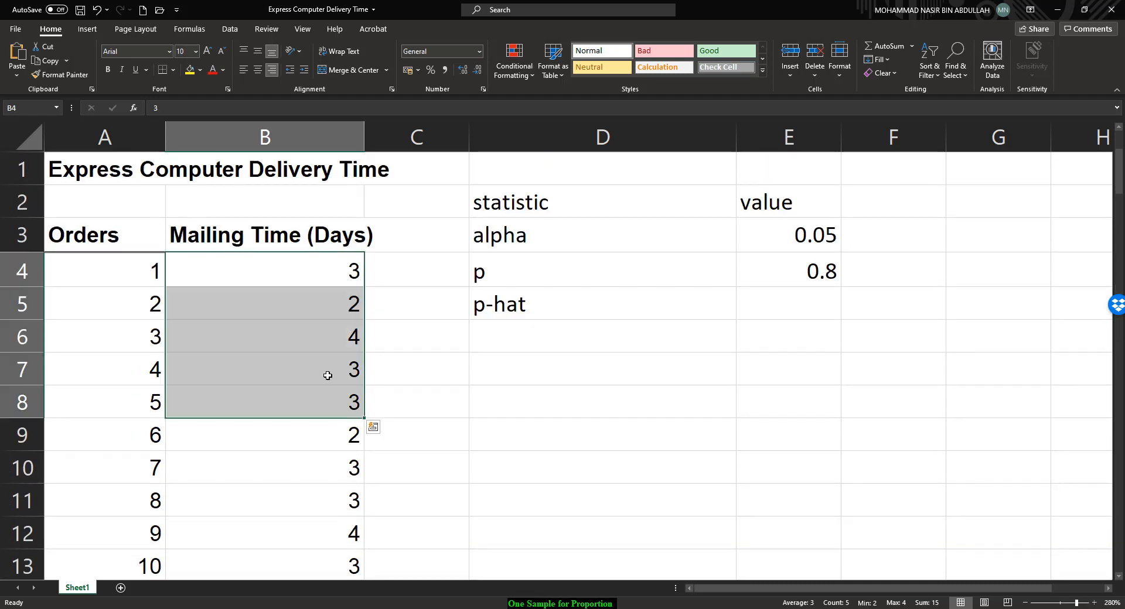
{"action": "left_click", "coordinate": [326, 266]}
{"action": "left_click_drag", "start_coordinate": [326, 266], "coordinate": [316, 532]}
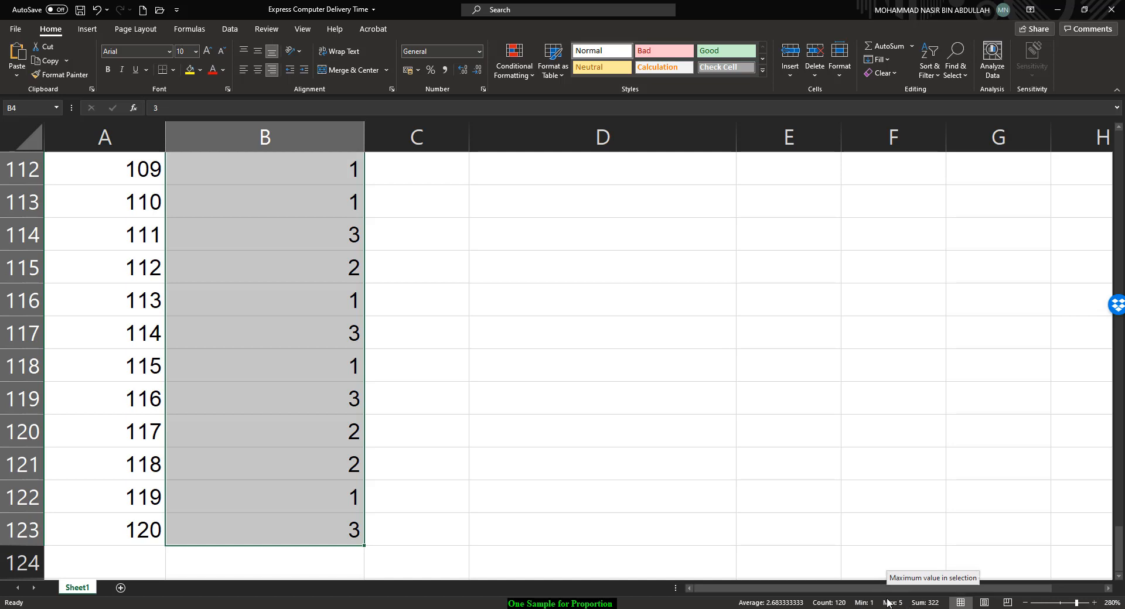
{"action": "scroll", "coordinate": [665, 416], "scroll_direction": "up", "scroll_amount": 13}
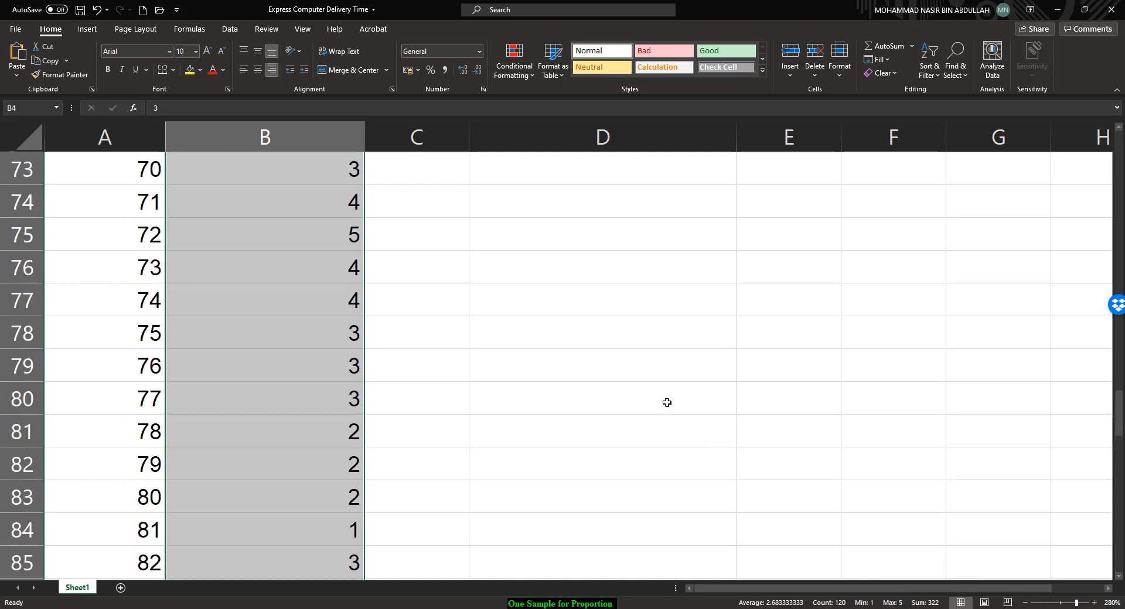
{"action": "scroll", "coordinate": [666, 402], "scroll_direction": "up", "scroll_amount": 20}
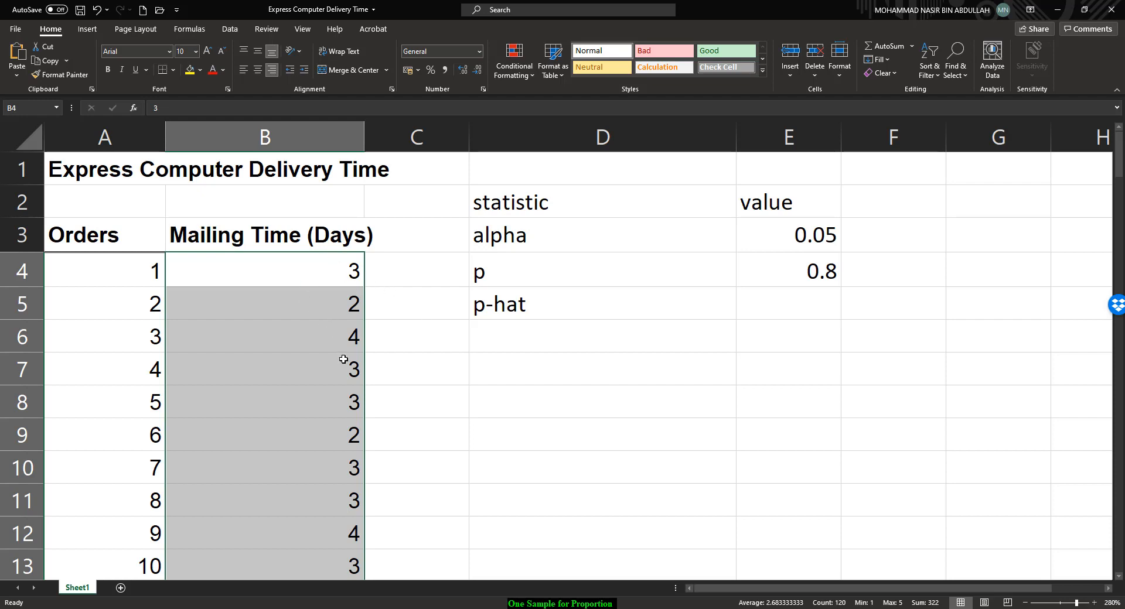
Step: Label cell D6 as 'x <= 3'
{"action": "left_click", "coordinate": [580, 312]}
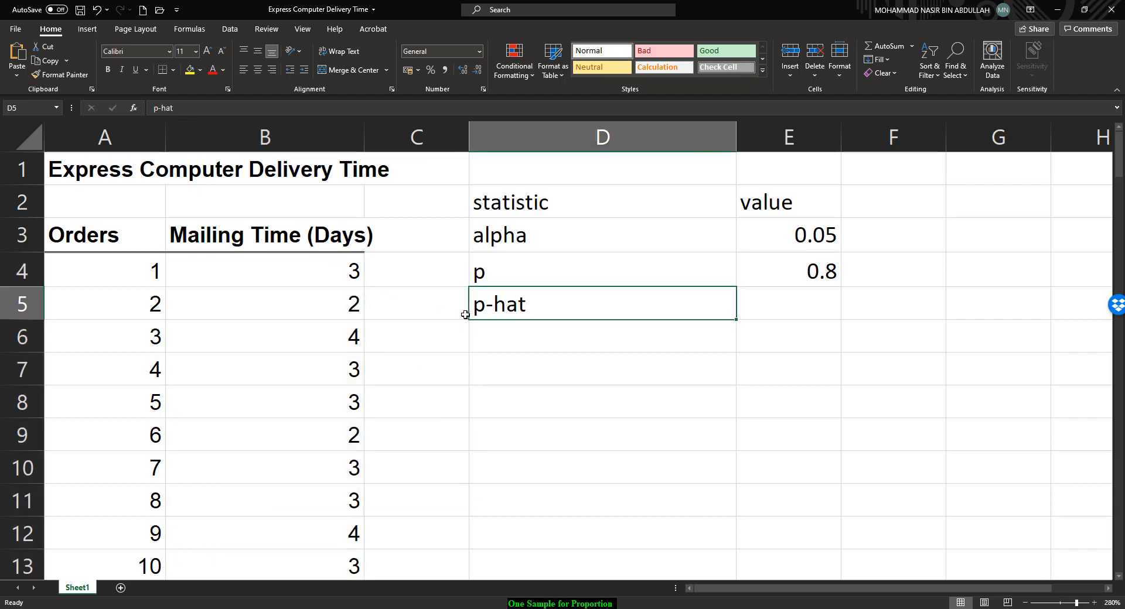
{"action": "left_click", "coordinate": [504, 340]}
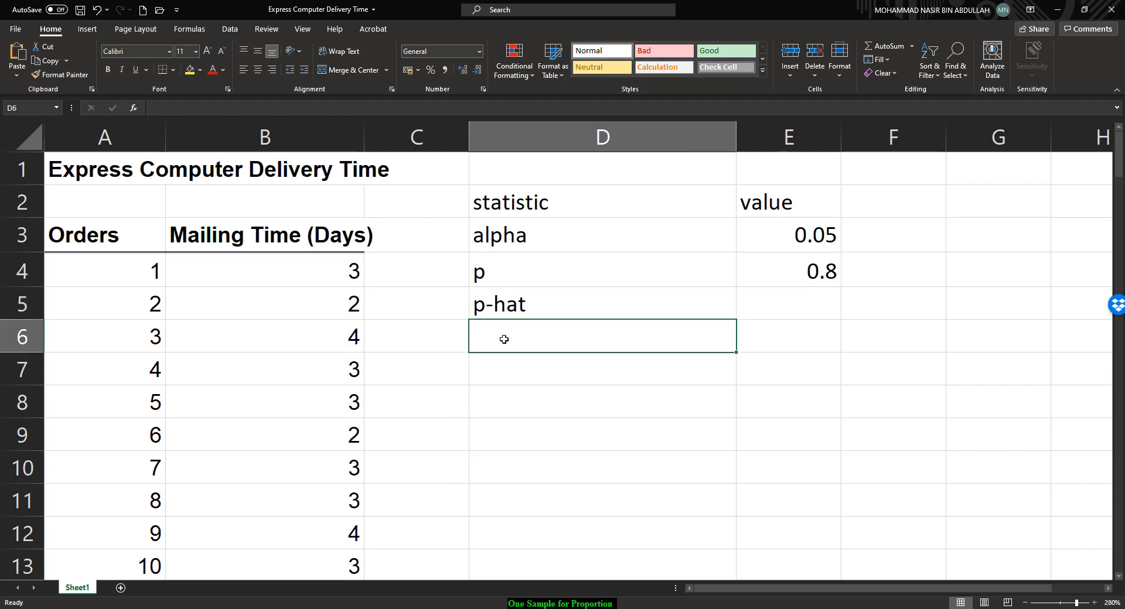
{"action": "type", "text": "x"}
{"action": "key", "text": "Tab"}
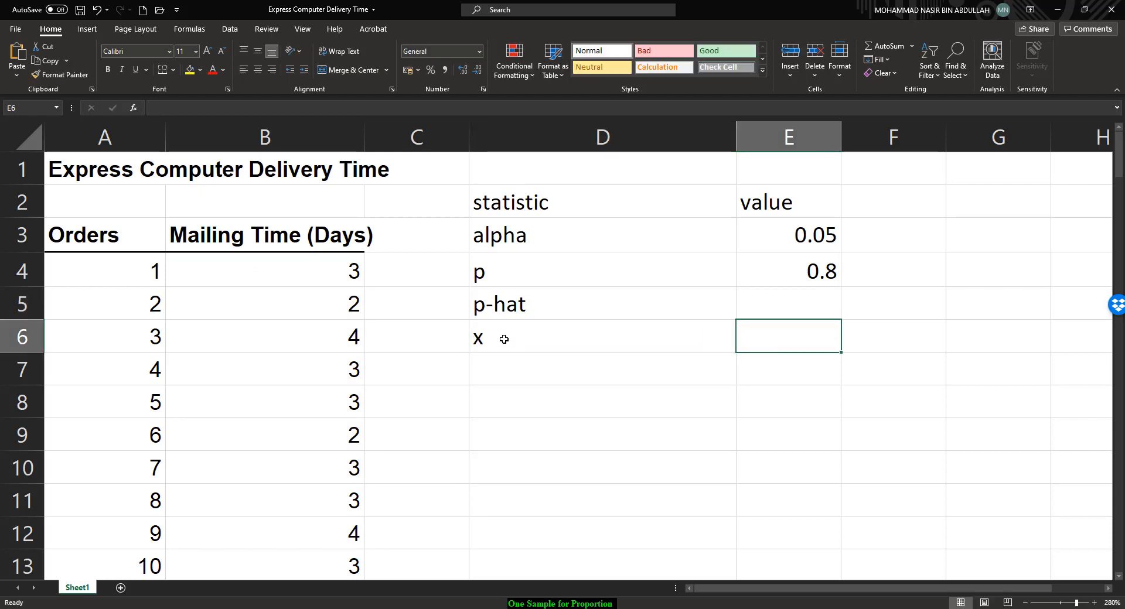
{"action": "key", "text": "Return"}
{"action": "left_click", "coordinate": [504, 340]}
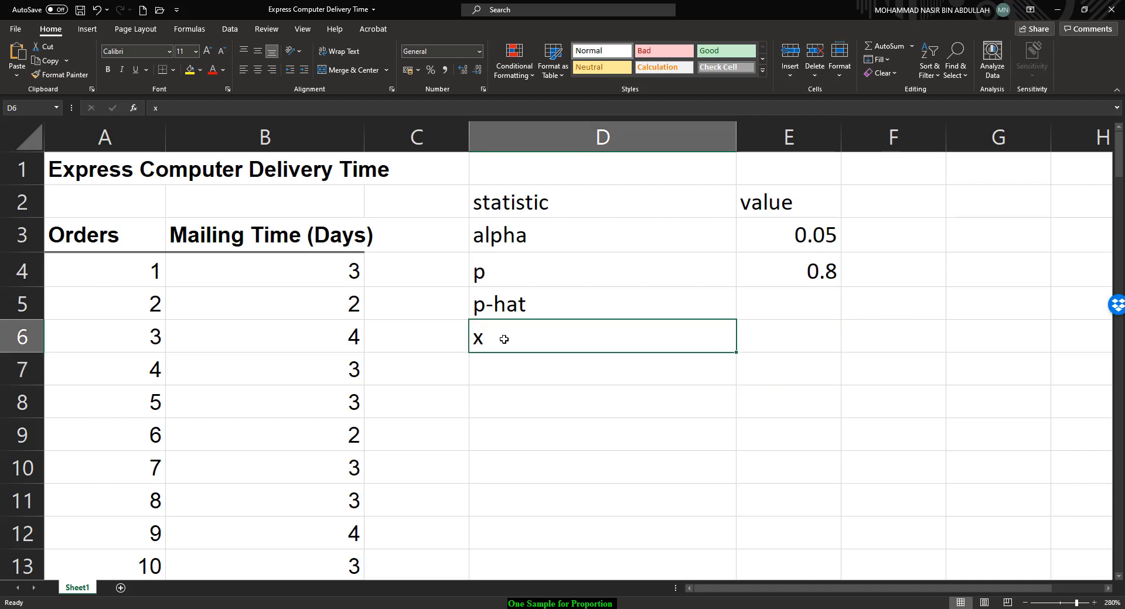
{"action": "type", "text": "x"}
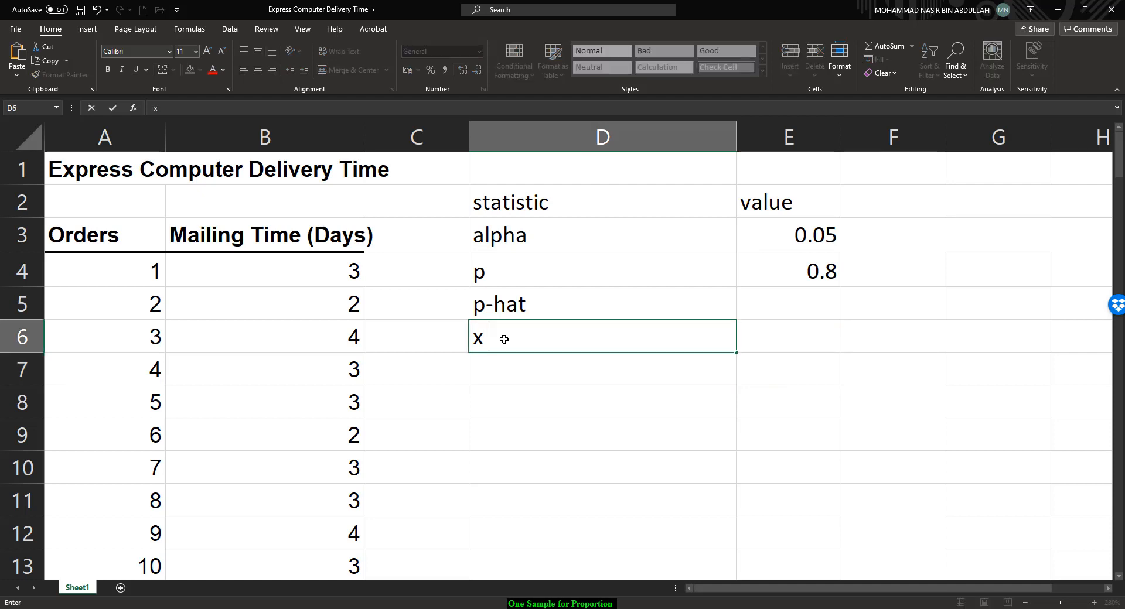
{"action": "type", "text": " <= 3"}
{"action": "key", "text": "Left"}
{"action": "key", "text": "Left"}
{"action": "key", "text": "Left"}
{"action": "key", "text": "Right"}
{"action": "key", "text": "Right"}
{"action": "key", "text": "Right"}
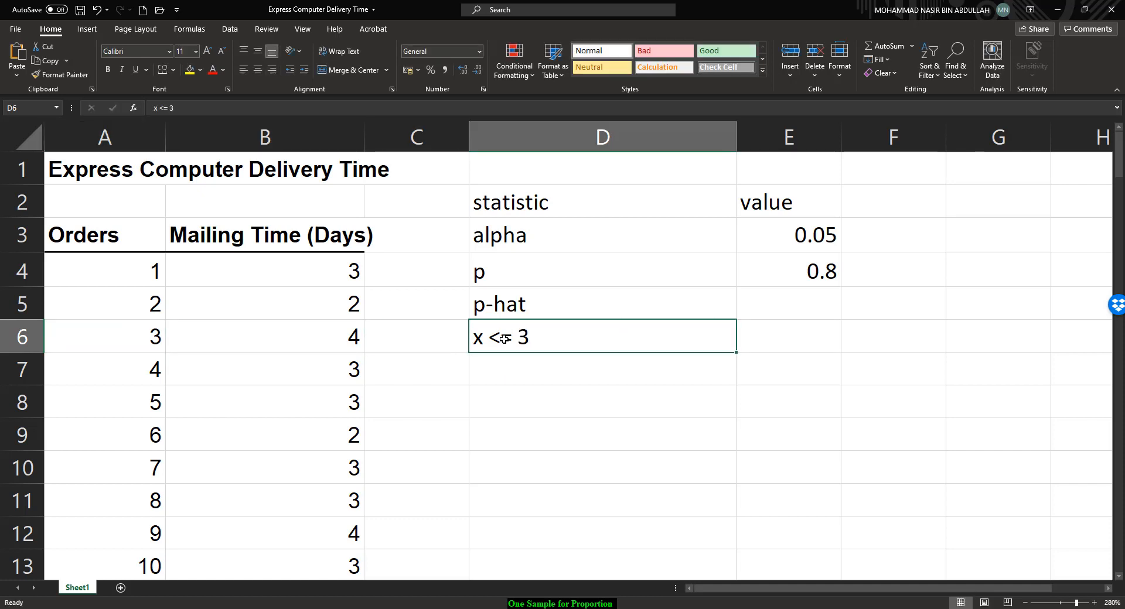
Step: Relabel cell D6 as 'count mailing time <= 3 days'
{"action": "type", "text": "count maili"}
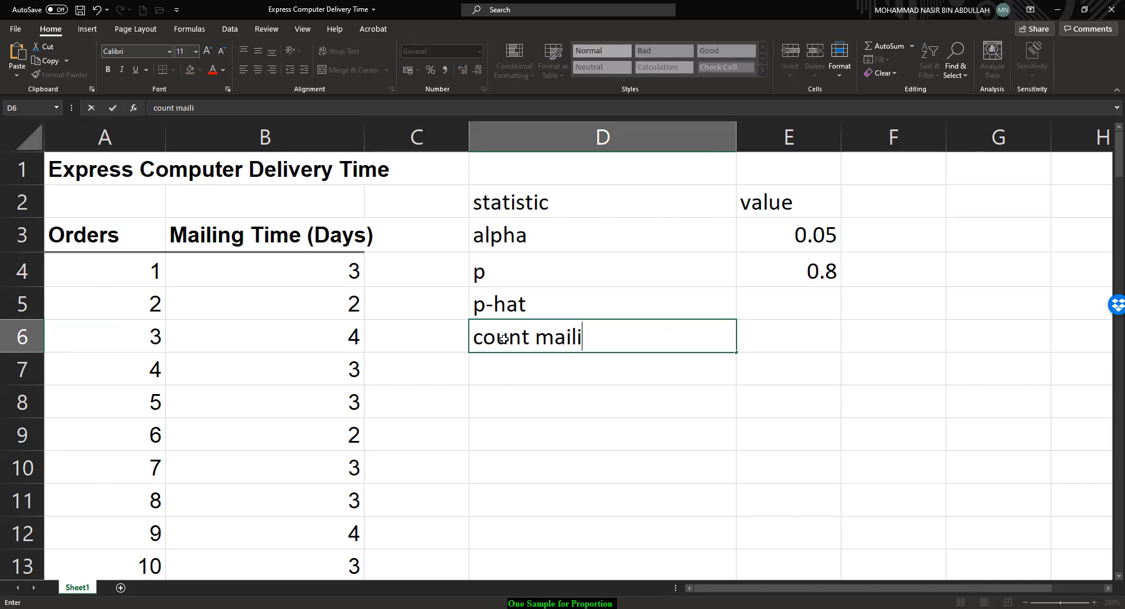
{"action": "type", "text": "ng time"}
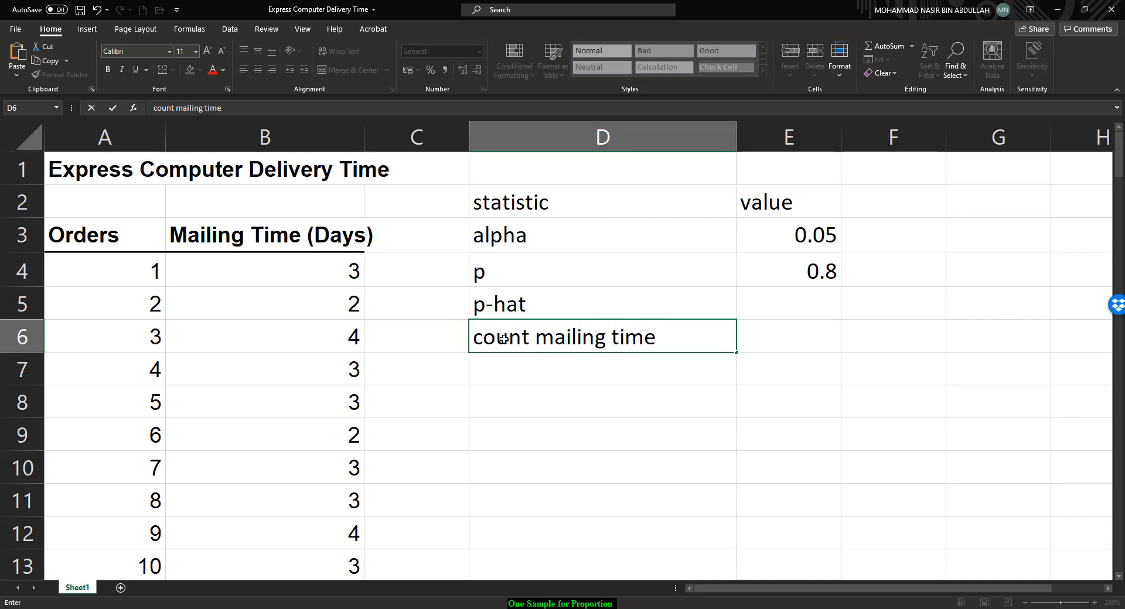
{"action": "type", "text": " <= 3 days"}
{"action": "key", "text": "Return"}
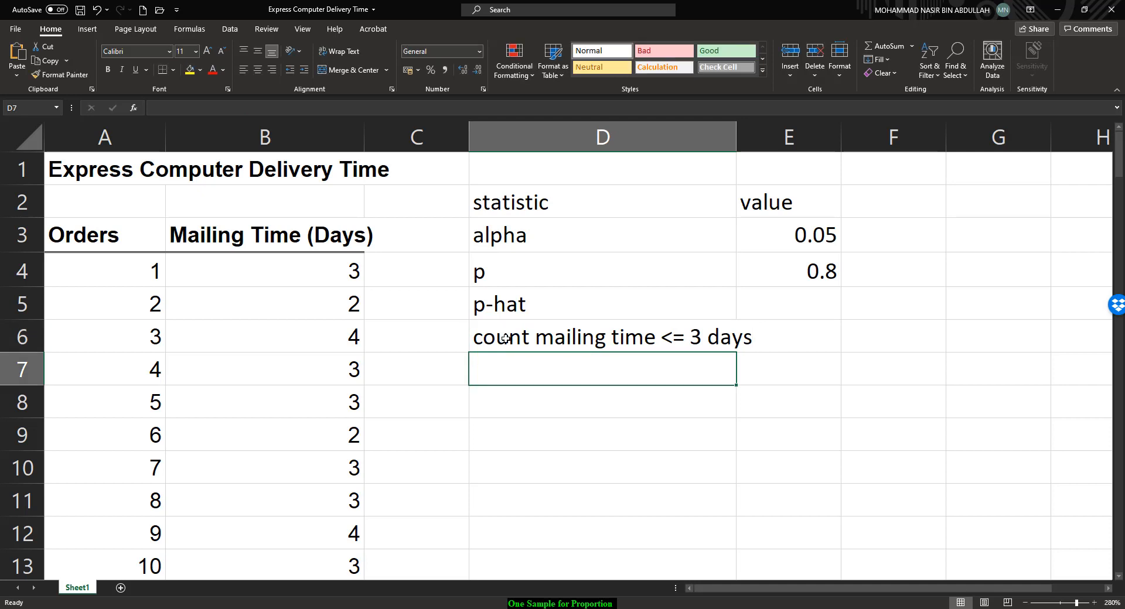
Step: Widen column D and start a formula in E6 counting mailing times of "3" in B4:B123 with COUNTIF
{"action": "left_click_drag", "start_coordinate": [735, 134], "coordinate": [760, 134]}
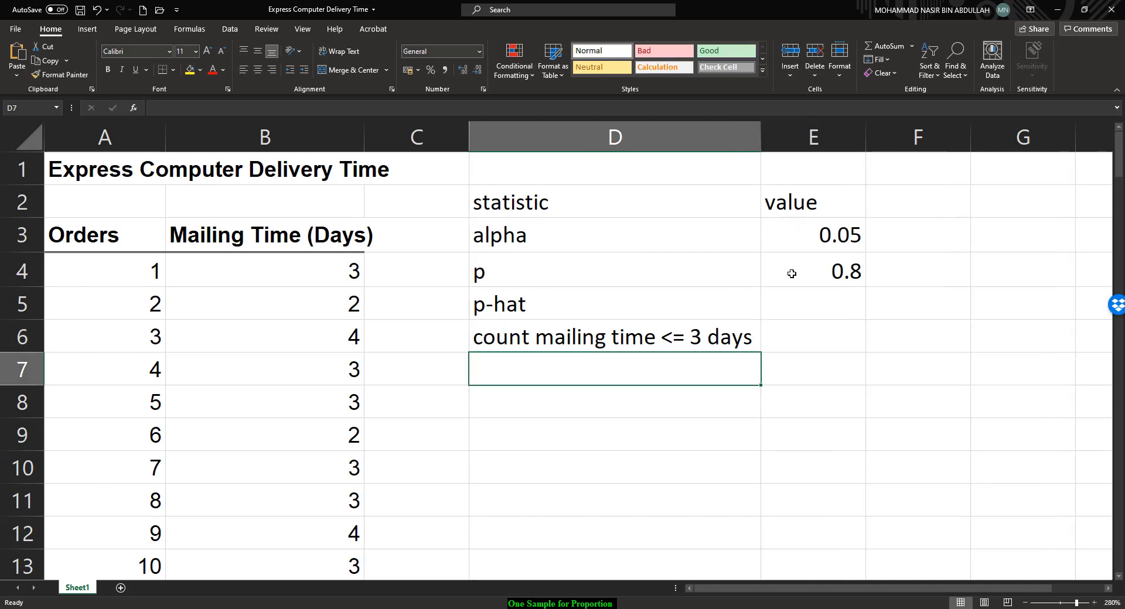
{"action": "left_click", "coordinate": [794, 328]}
{"action": "type", "text": "="}
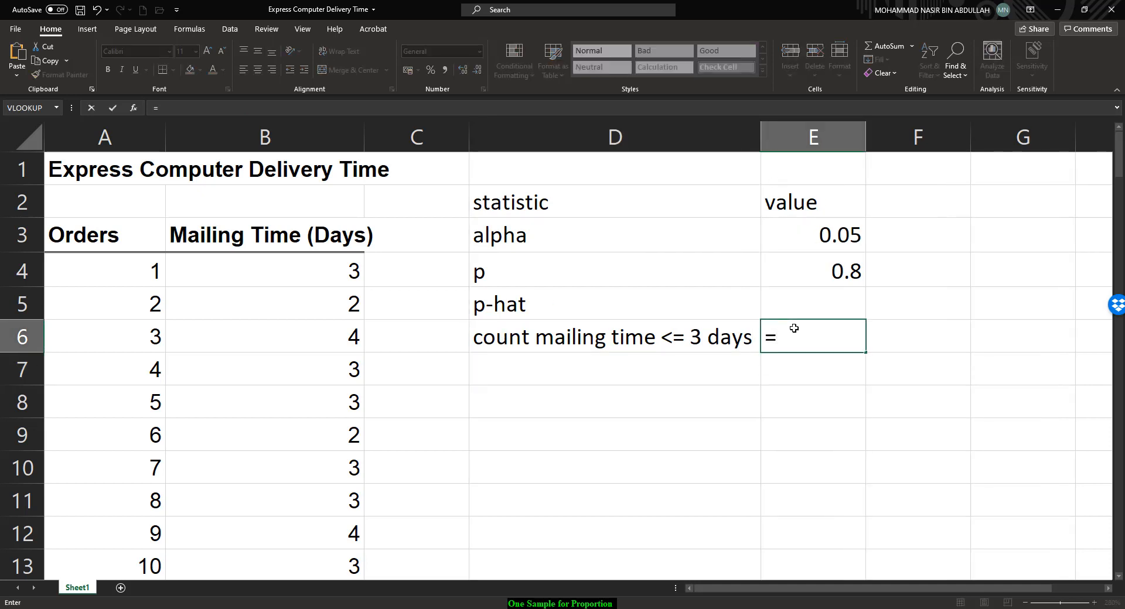
{"action": "type", "text": "countif"}
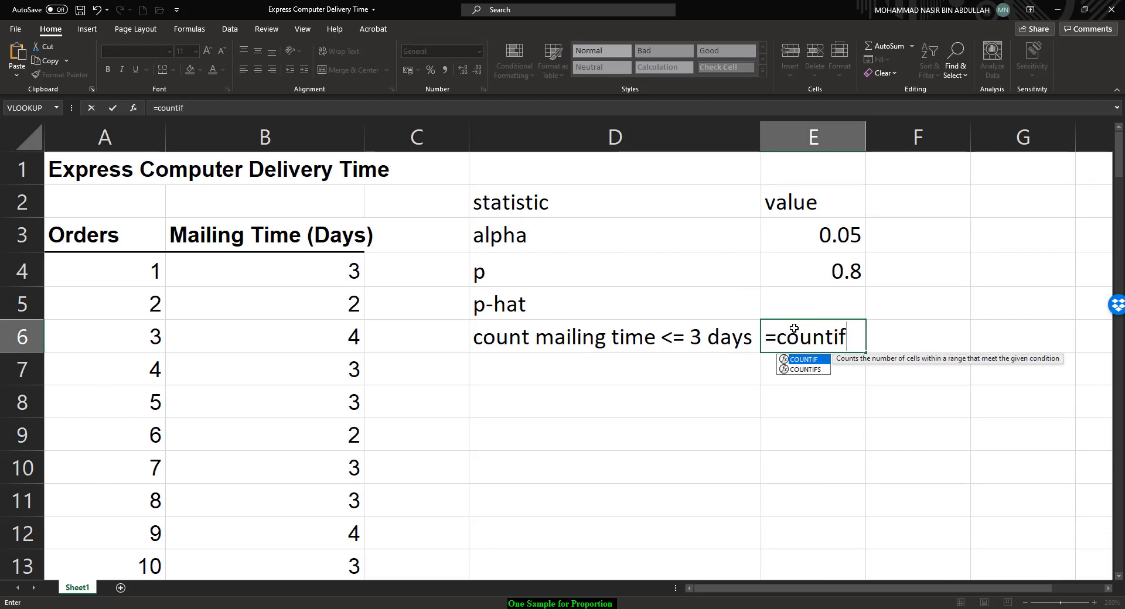
{"action": "type", "text": "("}
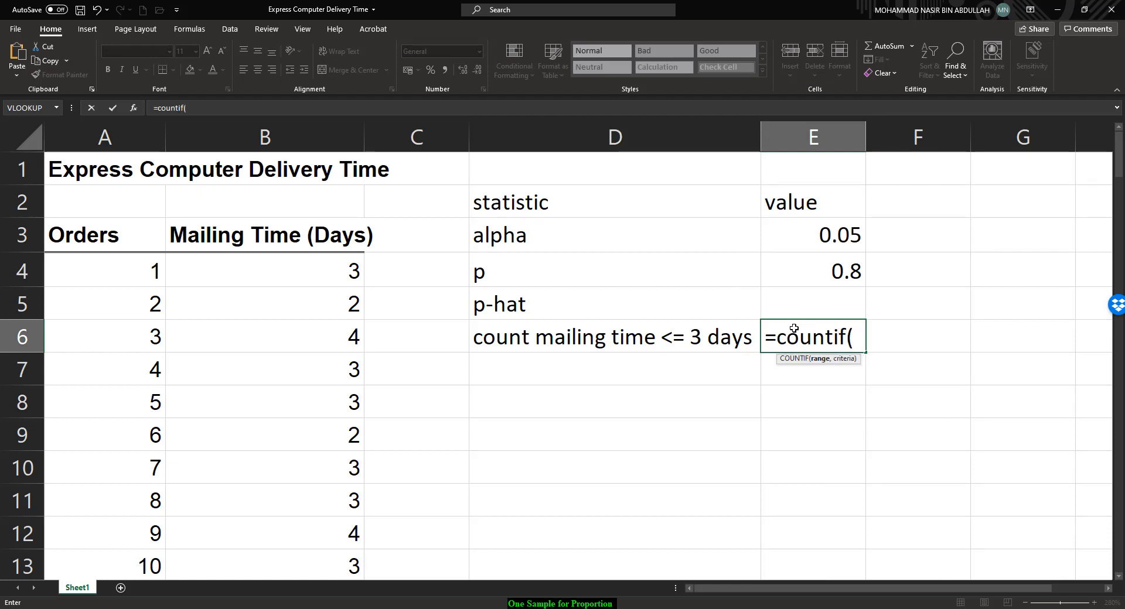
{"action": "left_click", "coordinate": [350, 273]}
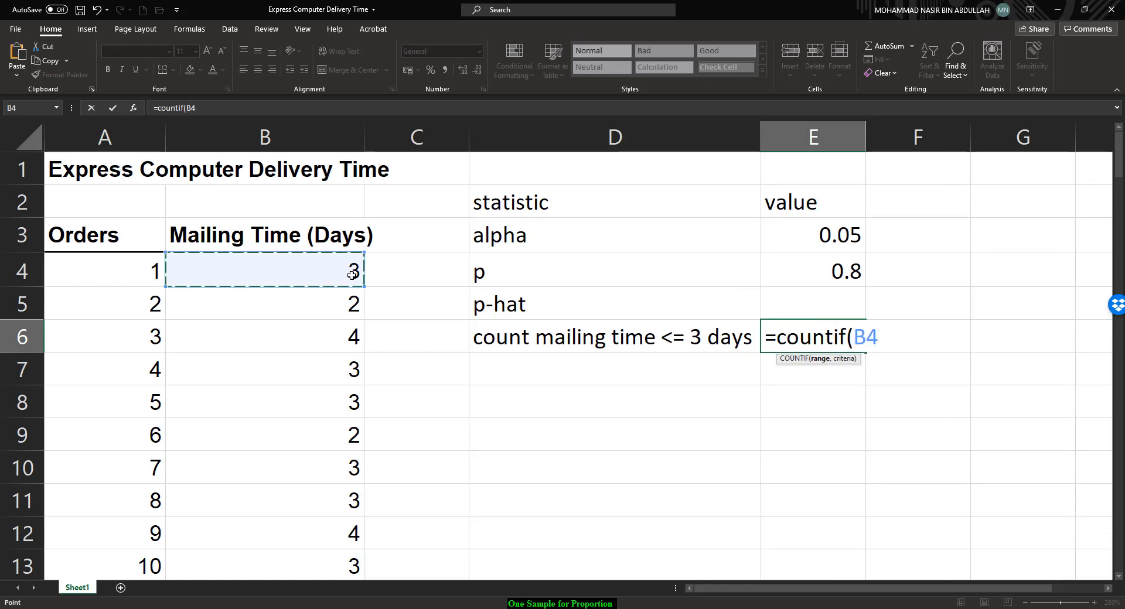
{"action": "left_click_drag", "start_coordinate": [351, 274], "coordinate": [306, 539]}
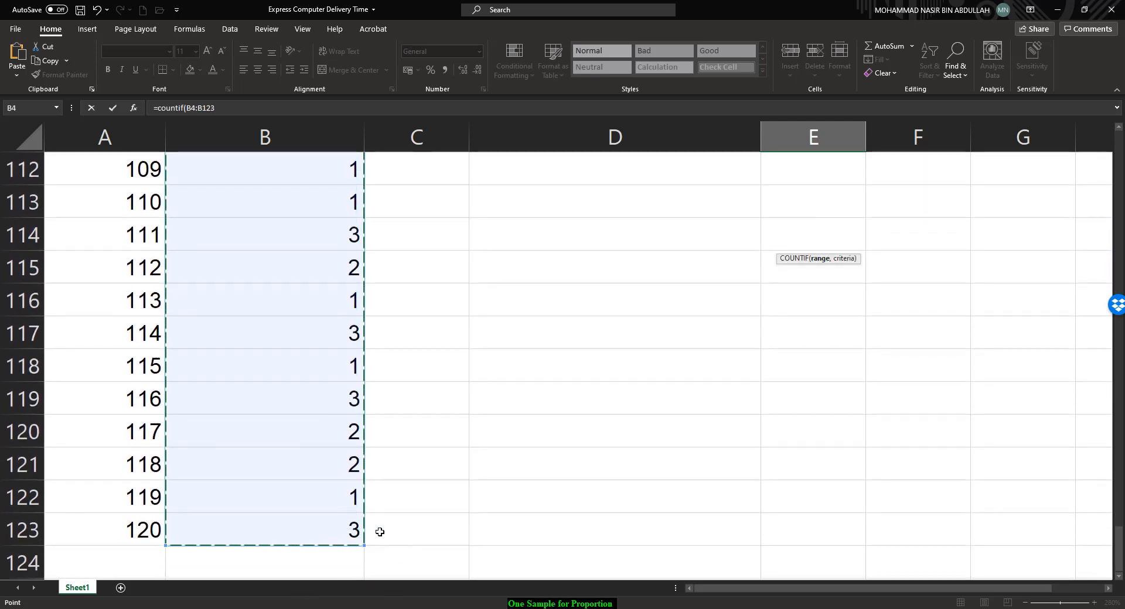
{"action": "scroll", "coordinate": [642, 474], "scroll_direction": "up", "scroll_amount": 20}
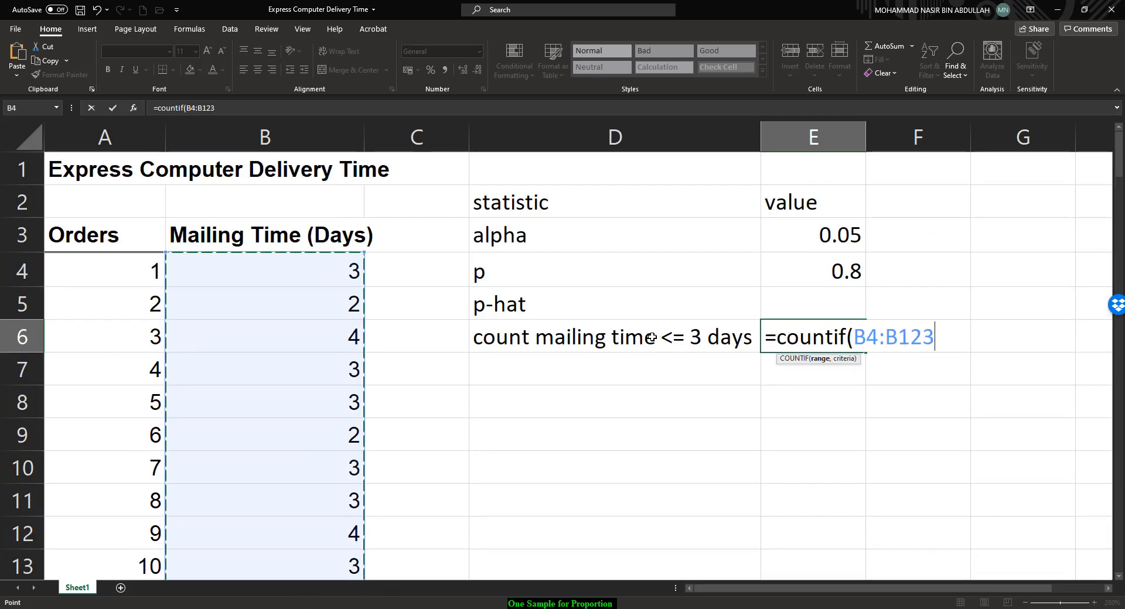
{"action": "type", "text": ","}
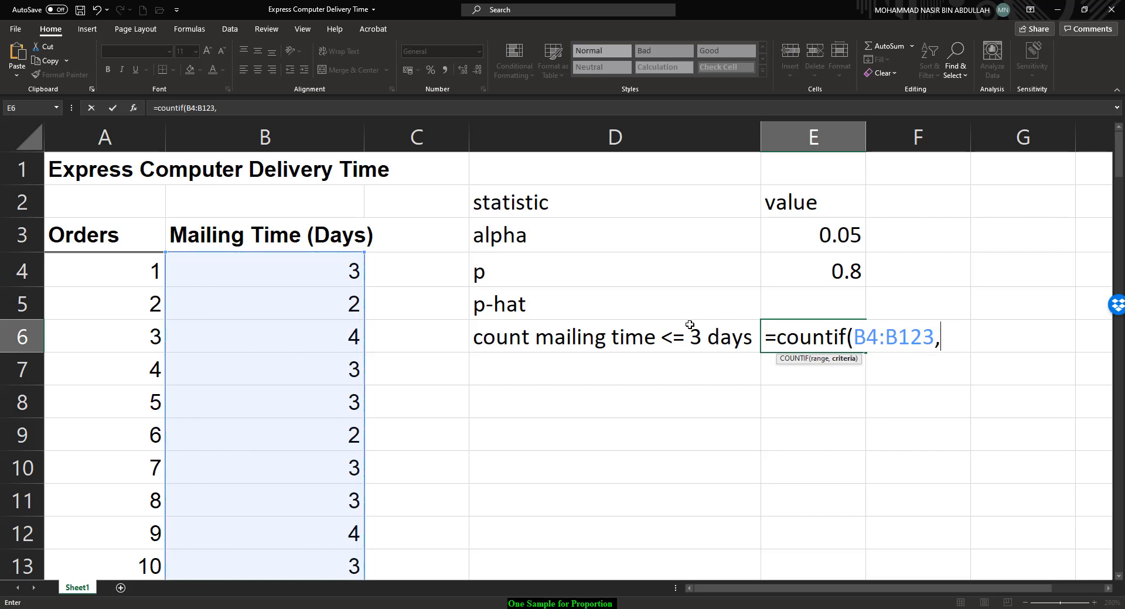
{"action": "type", "text": "\"3\") "}
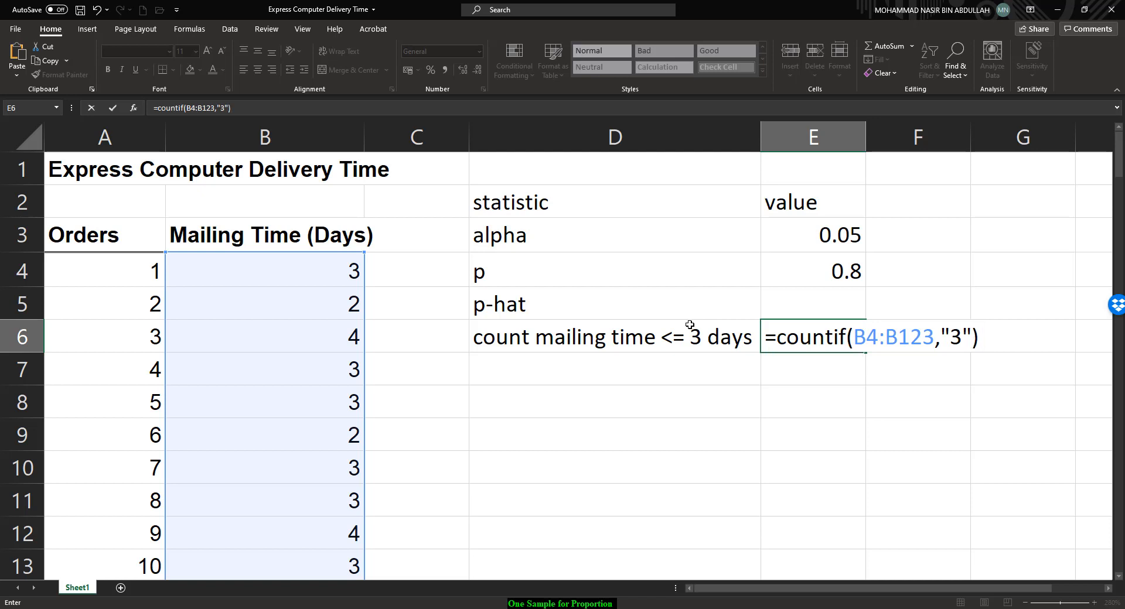
{"action": "type", "text": "+count"}
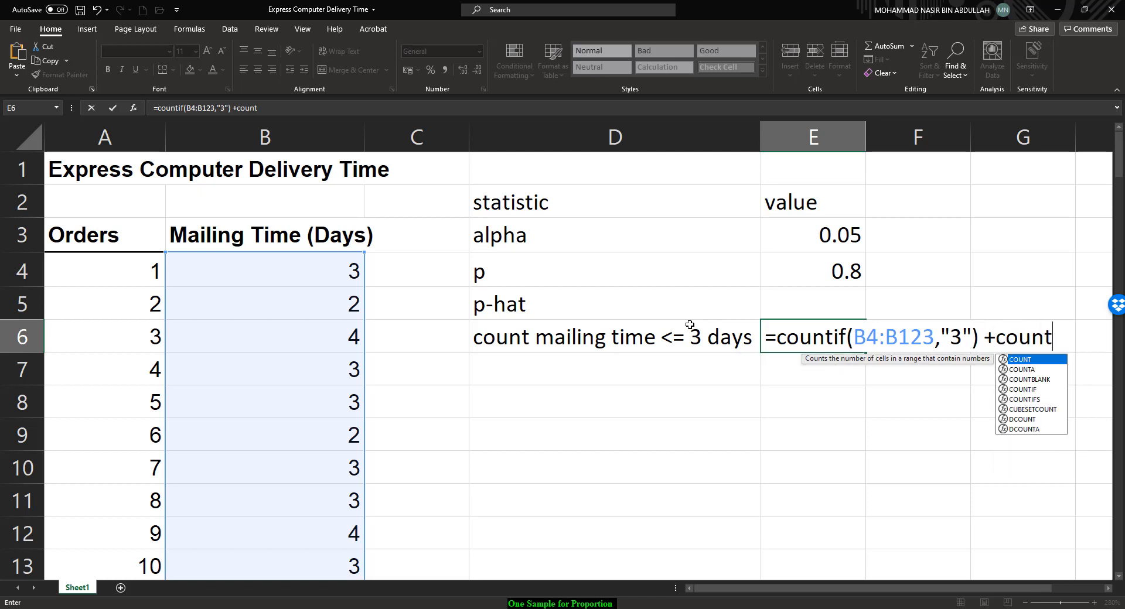
{"action": "type", "text": "if("}
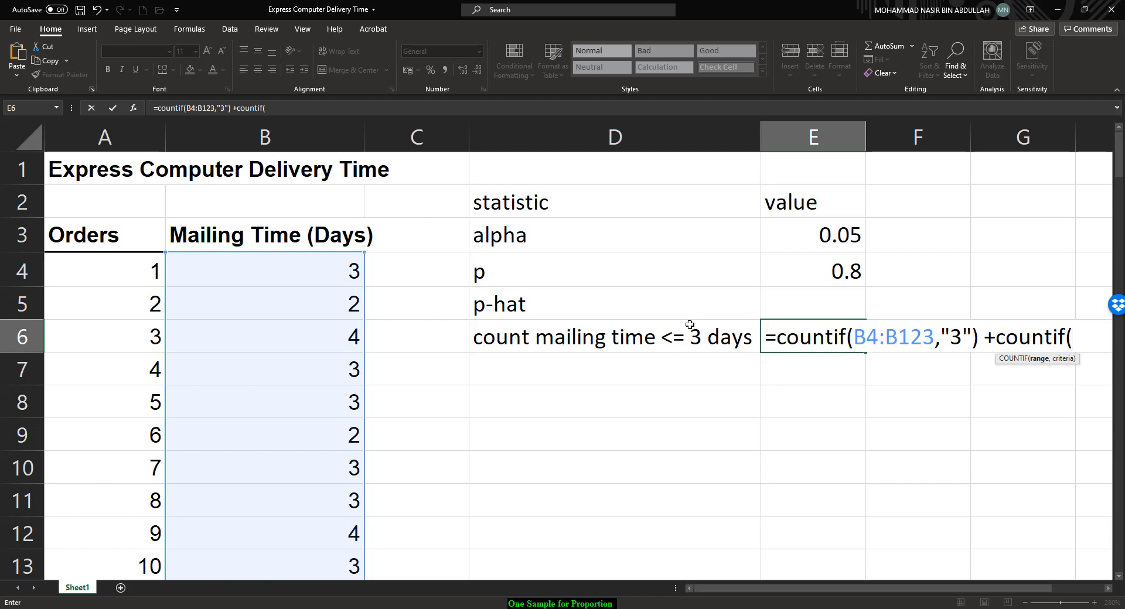
{"action": "type", "text": "B4:B123, \""}
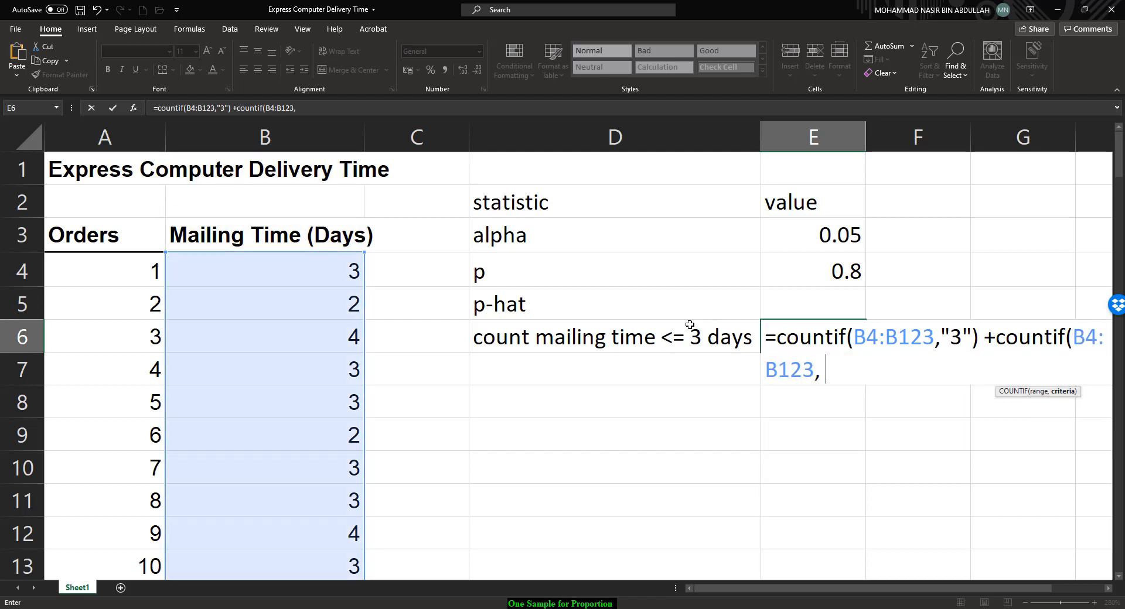
{"action": "type", "text": "2\")"}
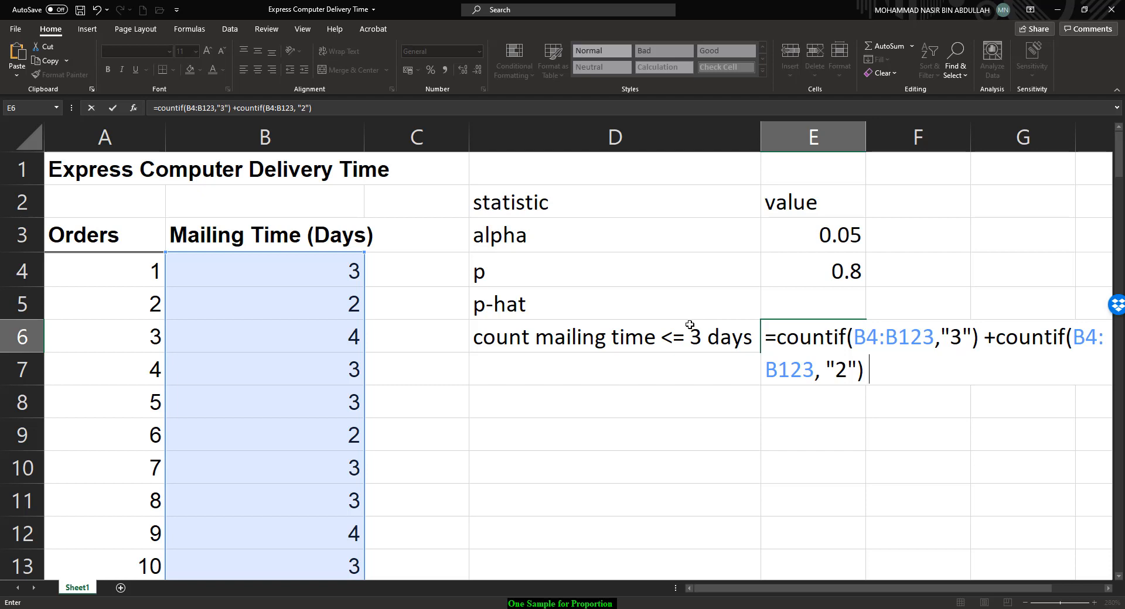
Step: Extend the E6 formula by adding COUNTIF counts of "2" and "1" over B4:B123, and enter it
{"action": "type", "text": "+ countif"}
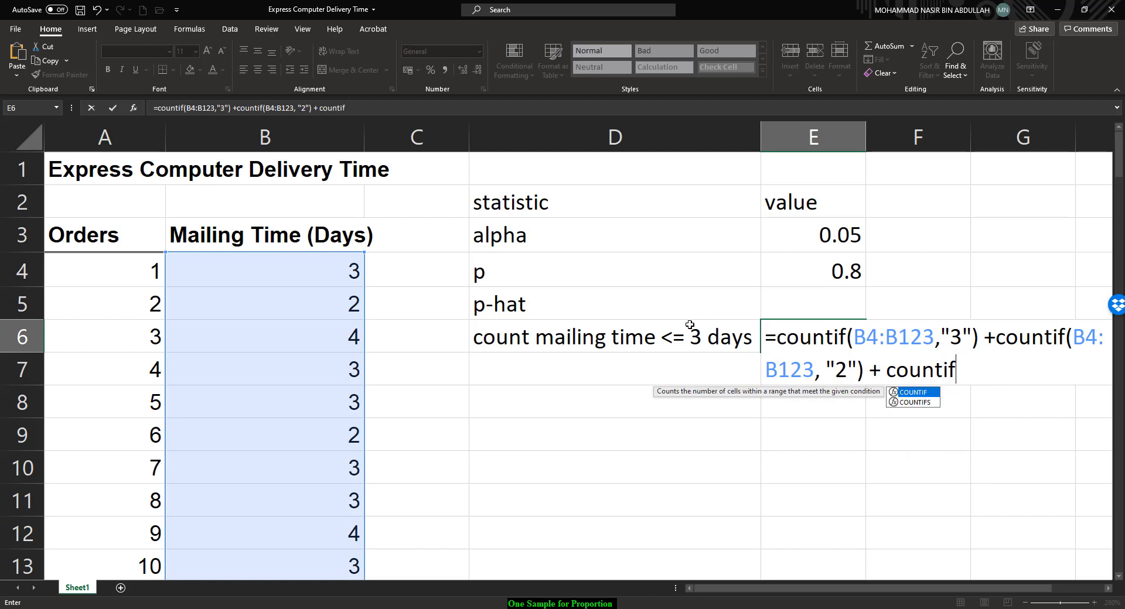
{"action": "type", "text": "("}
{"action": "type", "text": ":B123"}
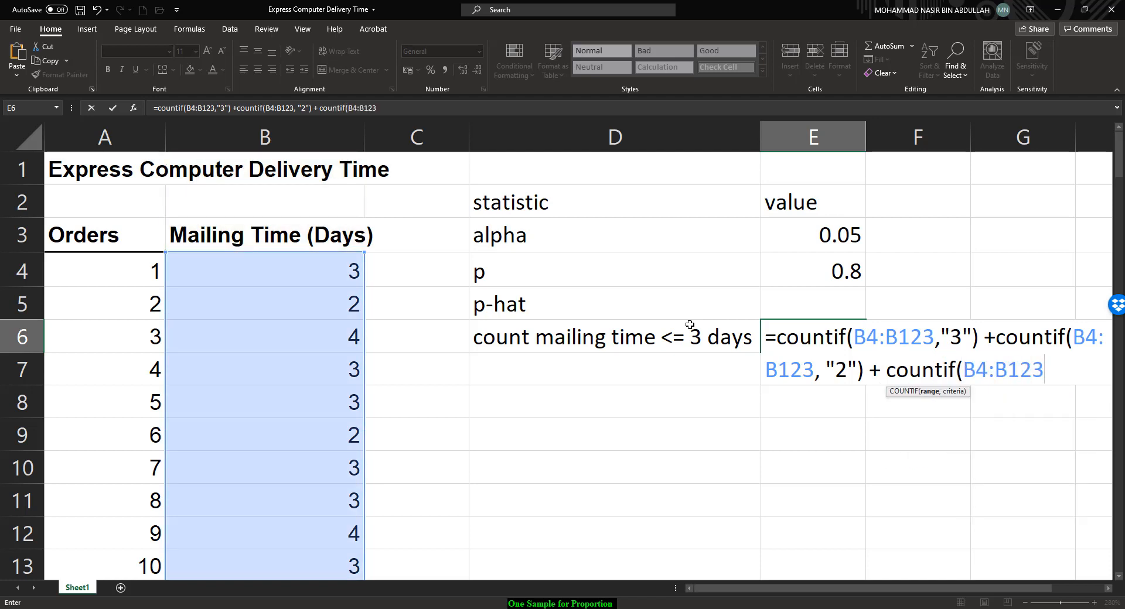
{"action": "type", "text": ",\"1\")"}
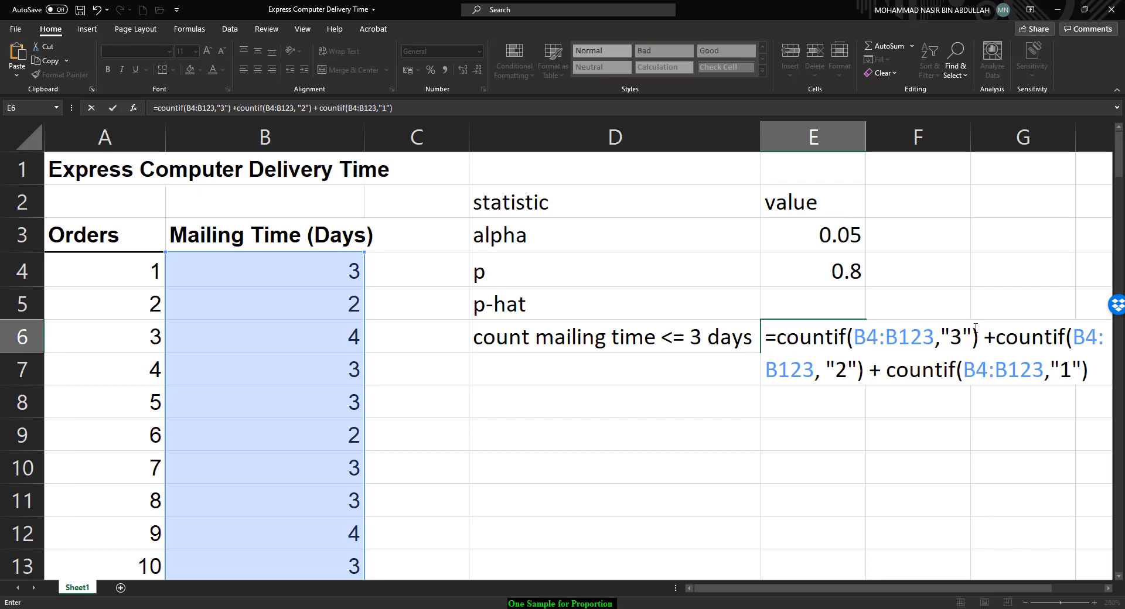
{"action": "key", "text": "Return"}
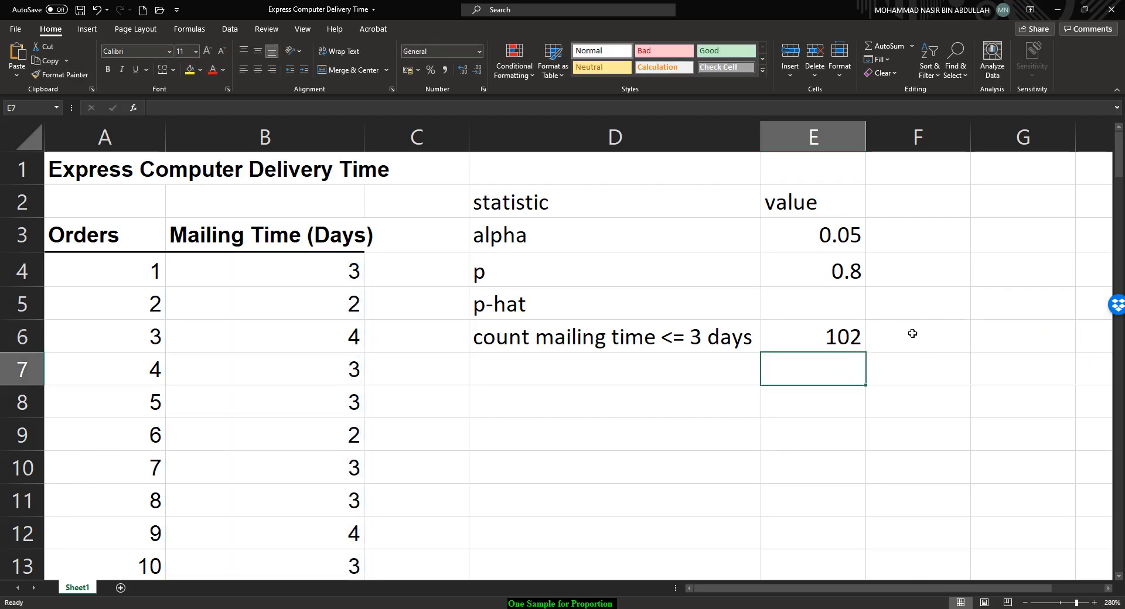
Step: Label cell D7 as 'n'
{"action": "left_click", "coordinate": [700, 369]}
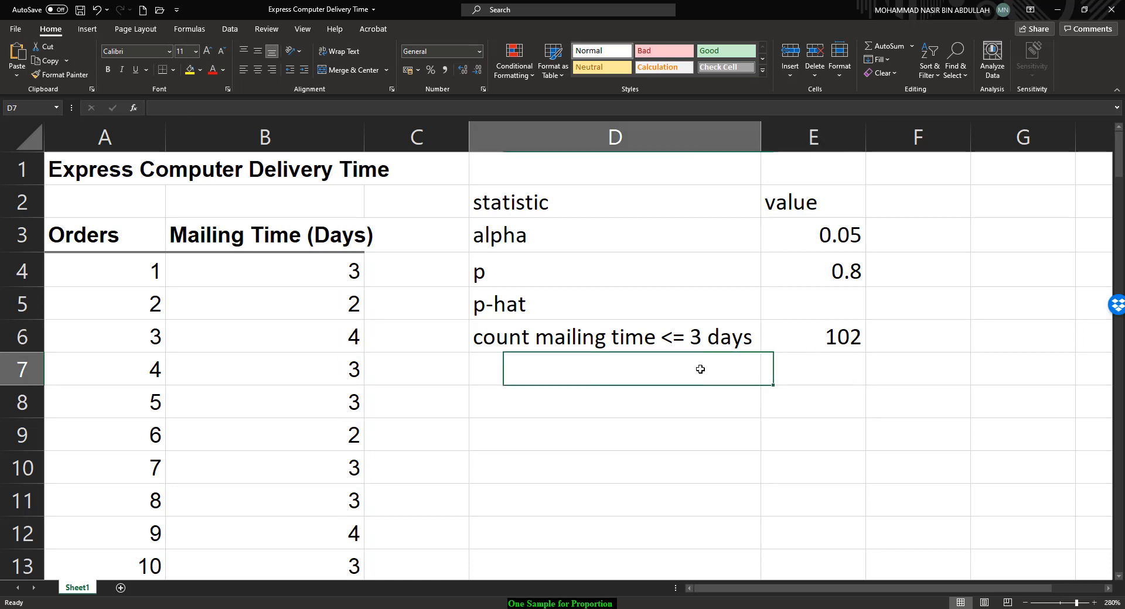
{"action": "type", "text": "n"}
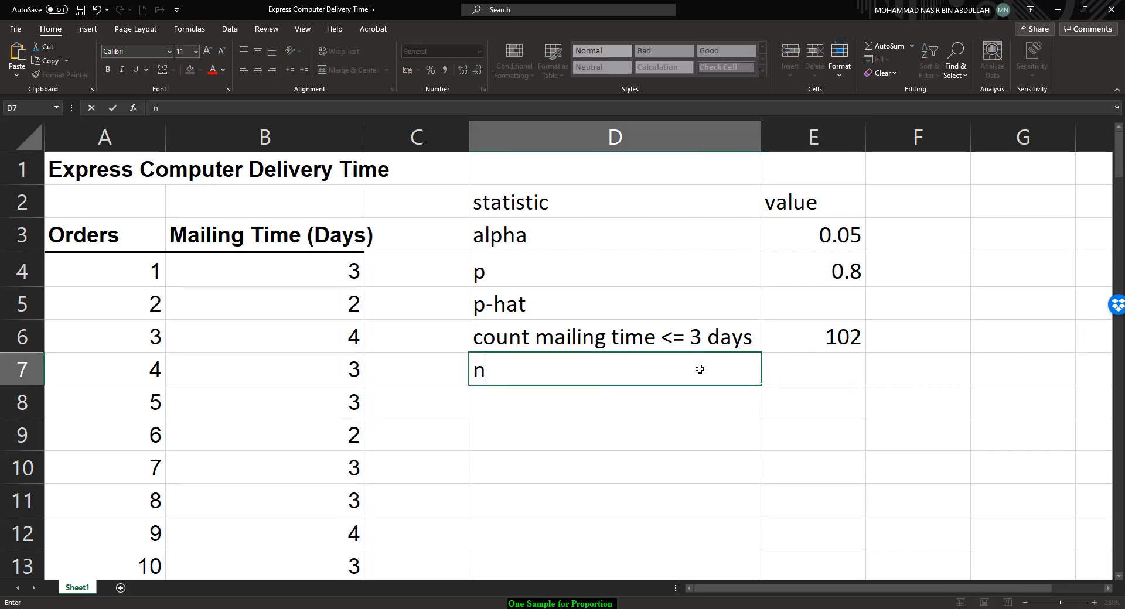
{"action": "key", "text": "Tab"}
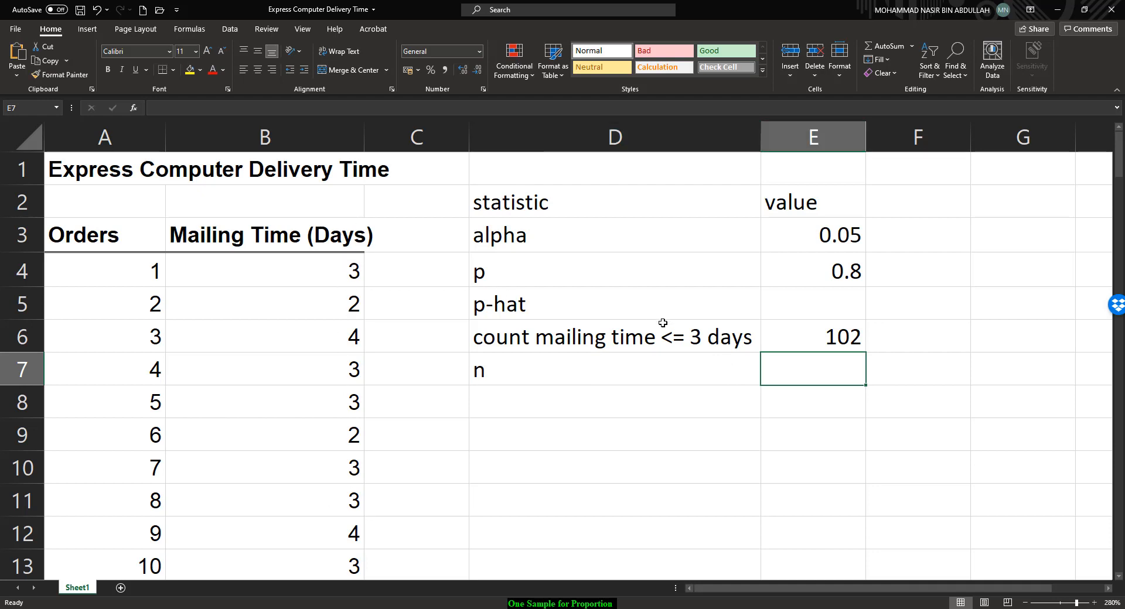
Step: Compute the sample size in E7 with COUNTA over B4:B123
{"action": "type", "text": "=count"}
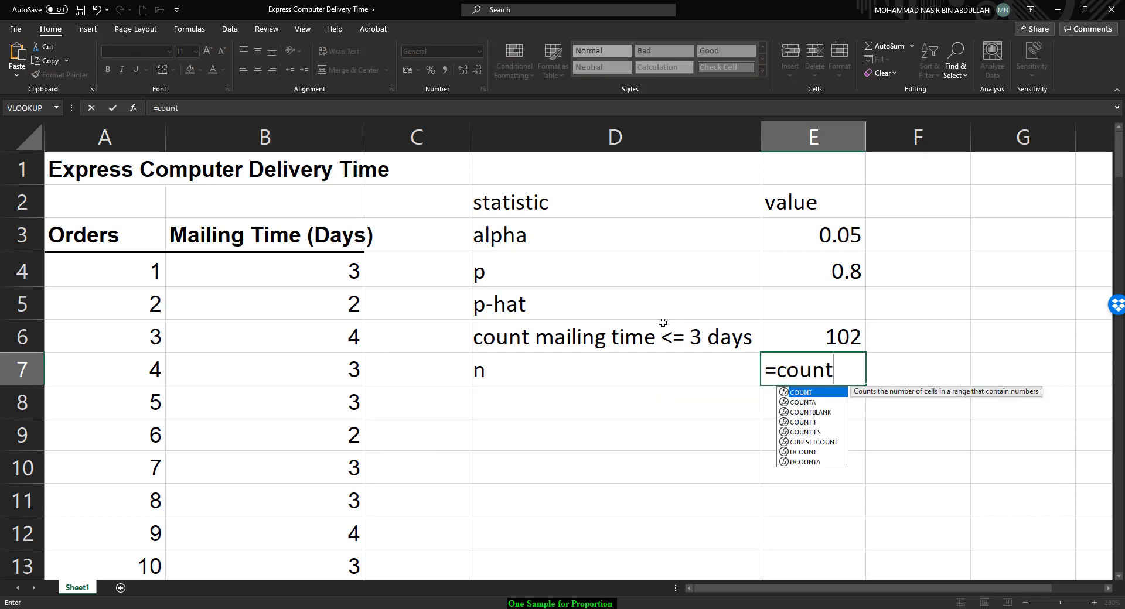
{"action": "type", "text": "a"}
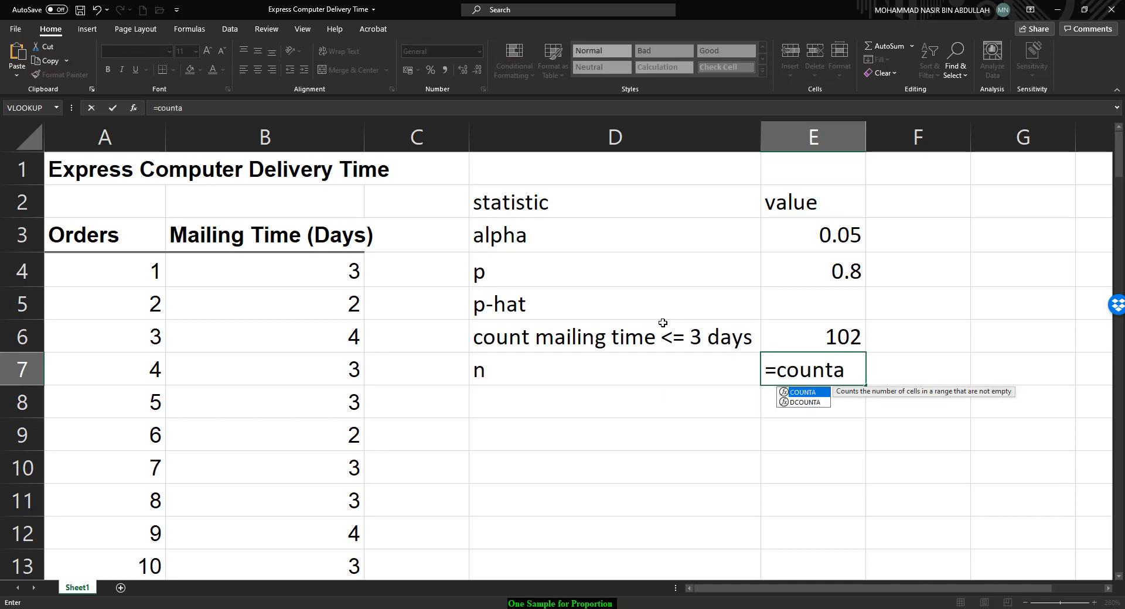
{"action": "type", "text": "("}
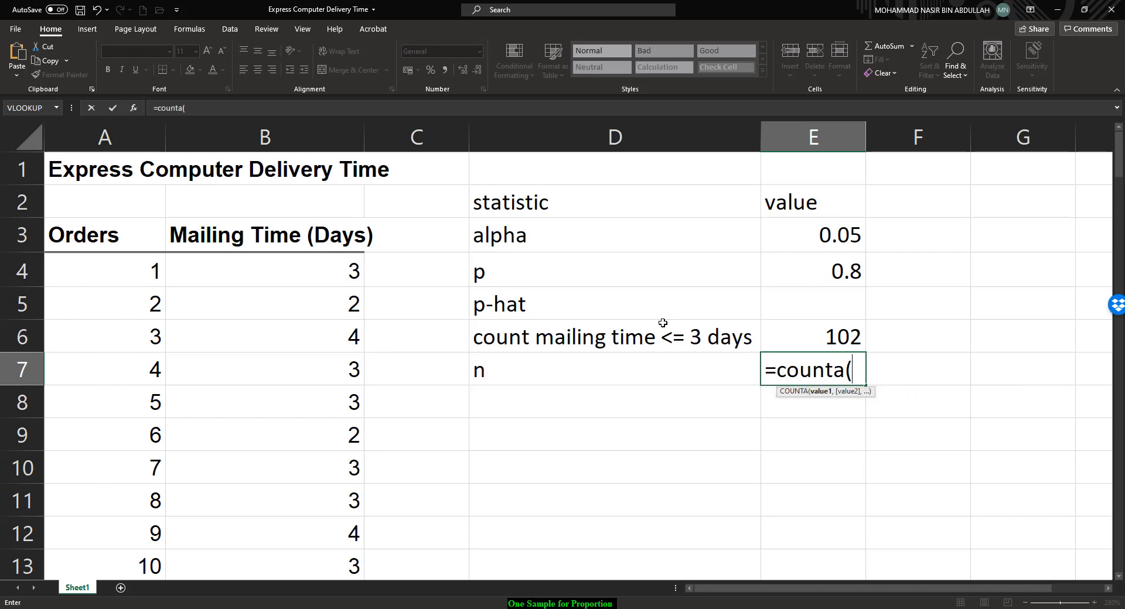
{"action": "type", "text": "B4"}
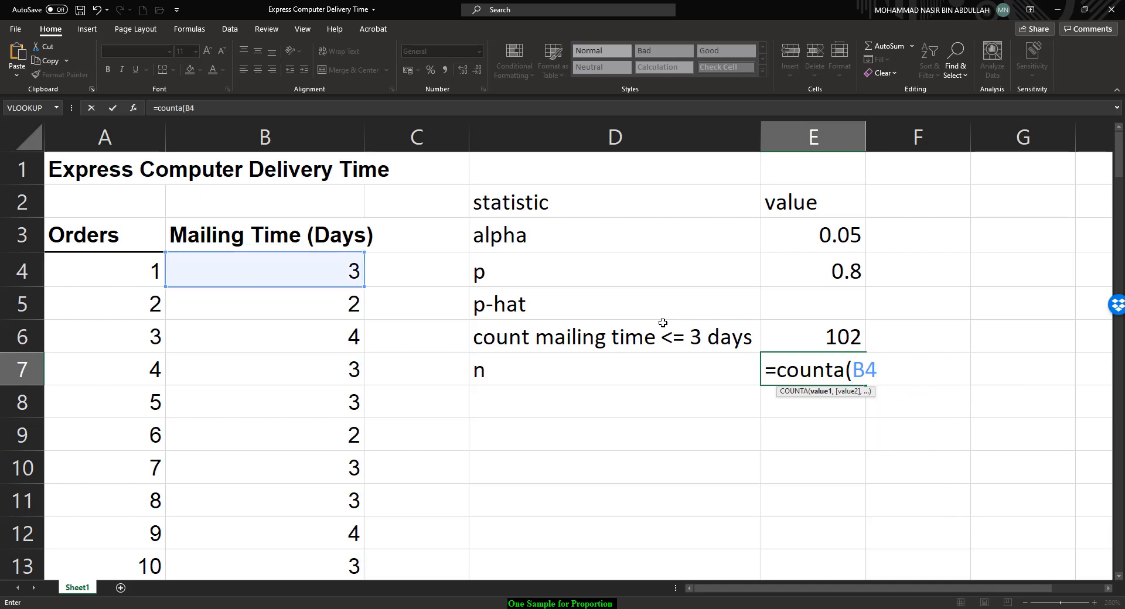
{"action": "type", "text": ":b123)"}
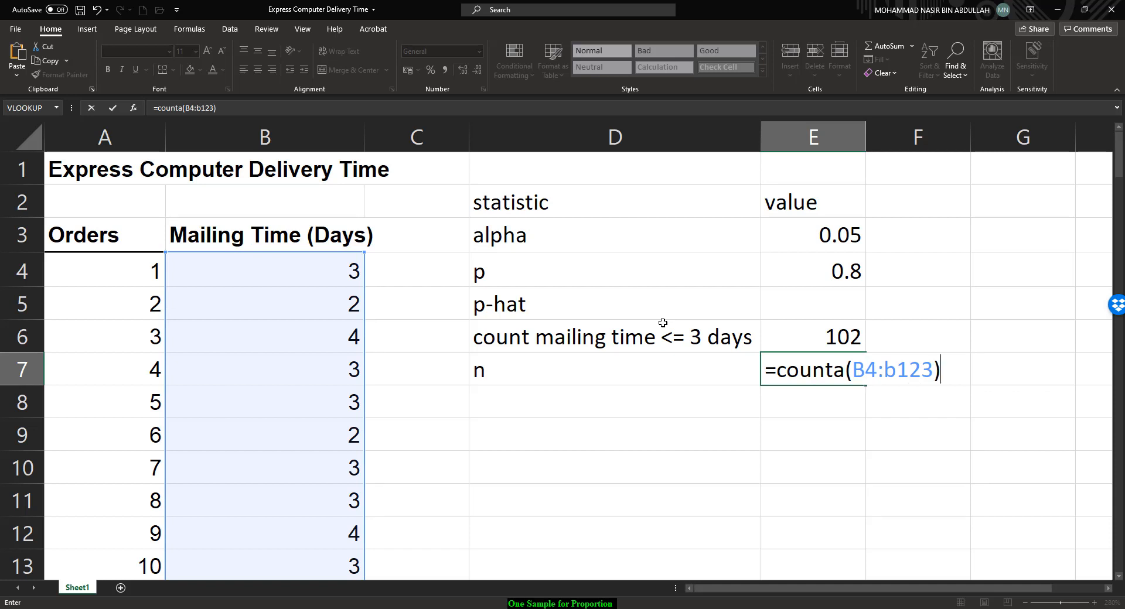
{"action": "key", "text": "Return"}
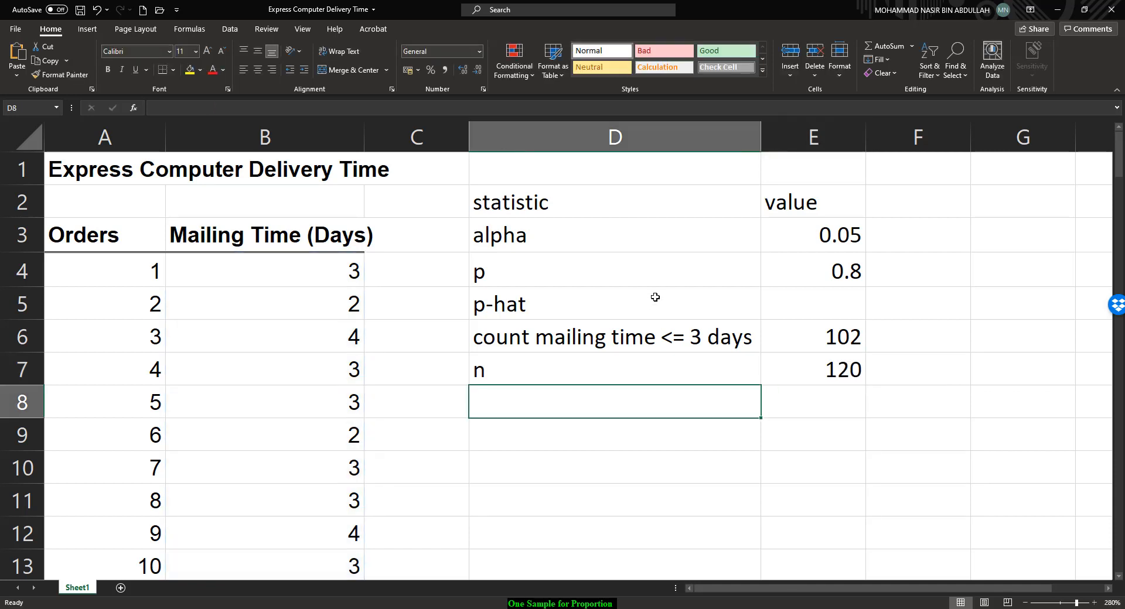
Step: Compute p-hat in E5 as E6 divided by E7
{"action": "left_click", "coordinate": [775, 303]}
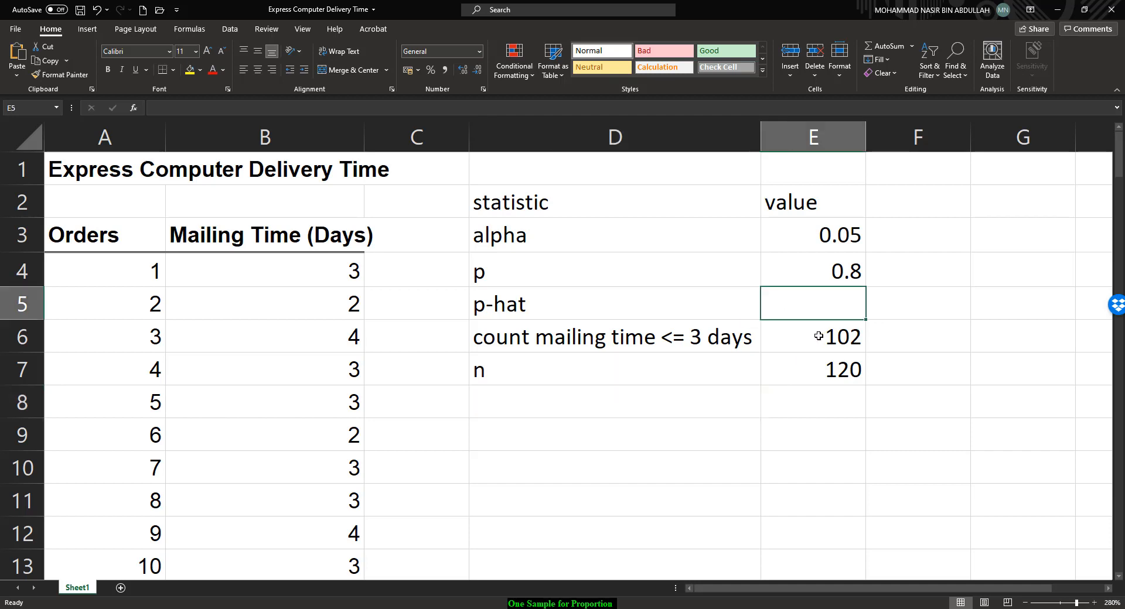
{"action": "type", "text": "="}
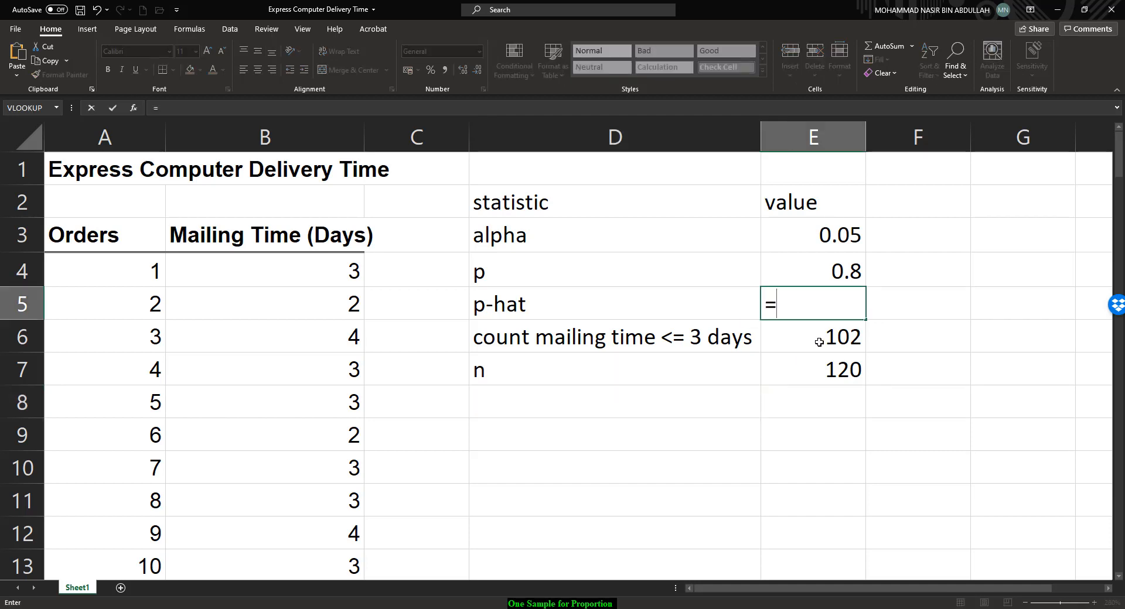
{"action": "left_click", "coordinate": [819, 337]}
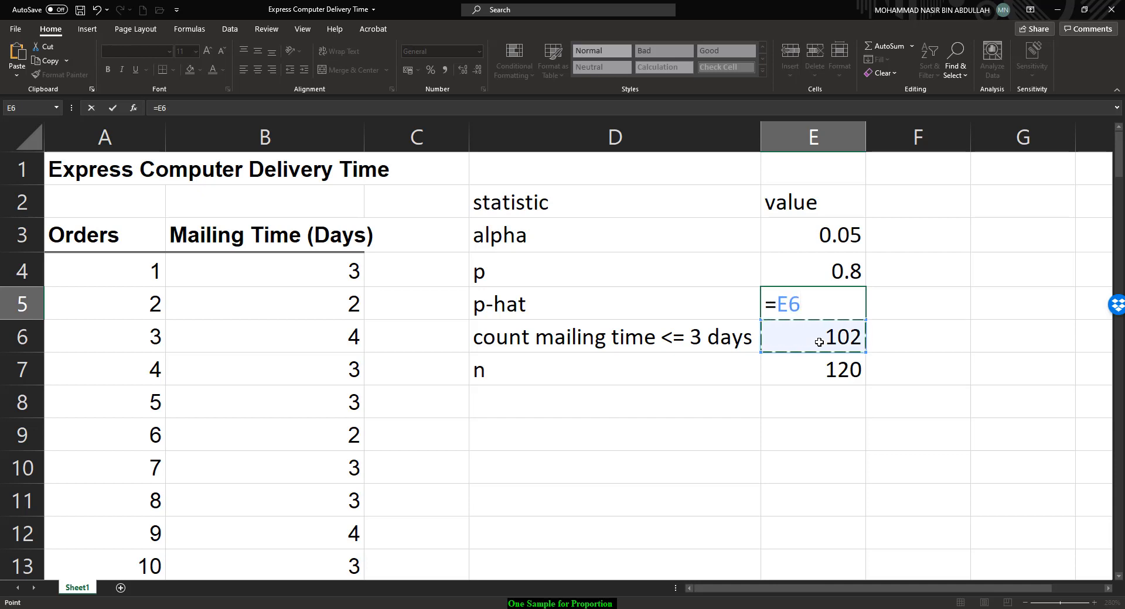
{"action": "type", "text": "/"}
{"action": "left_click", "coordinate": [825, 371]}
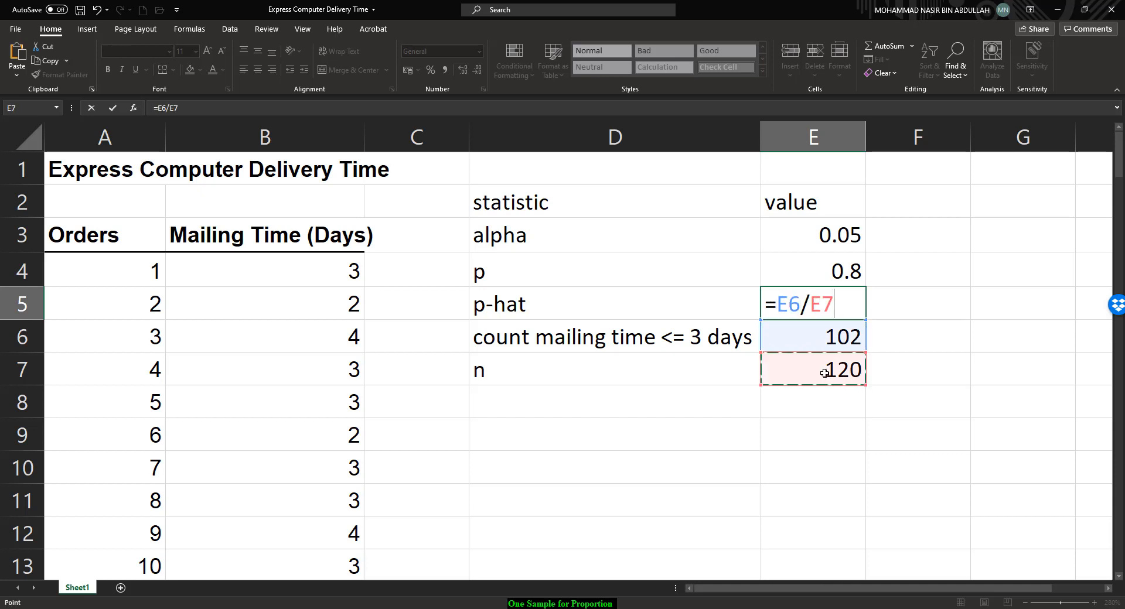
{"action": "key", "text": "Return"}
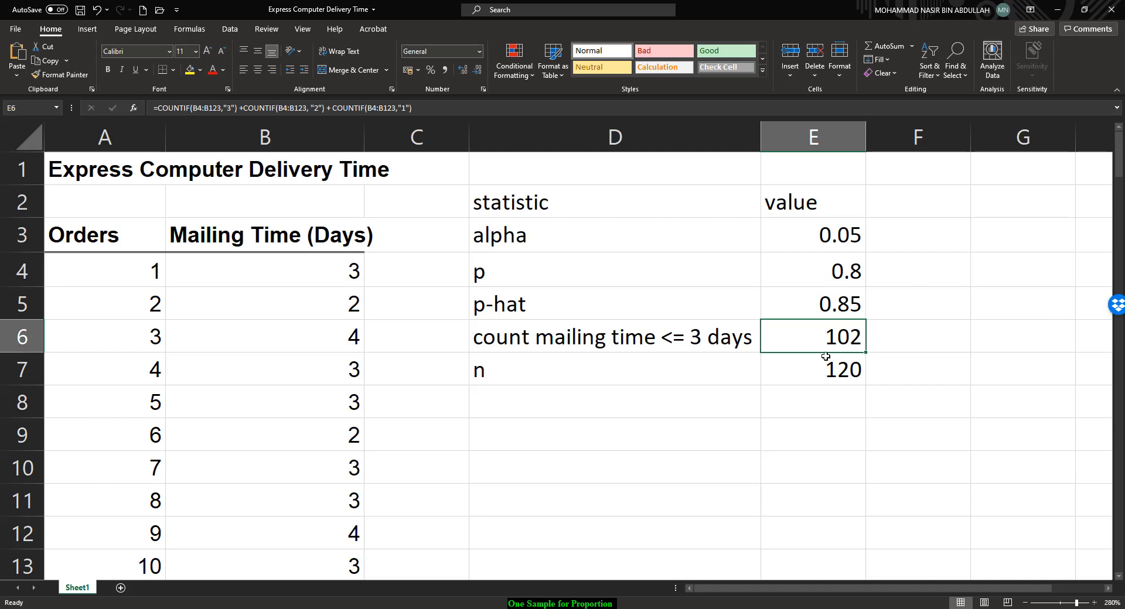
Step: Switch to OneNote to consult the z test statistic formula, then return to the spreadsheet
{"action": "key", "text": "alt+Tab"}
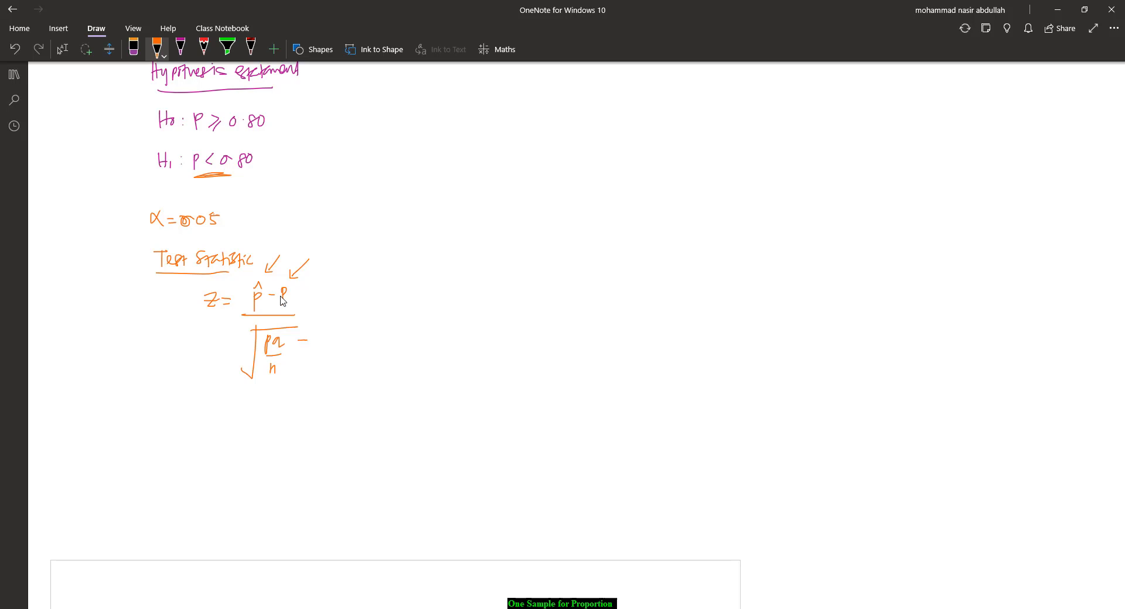
{"action": "left_click_drag", "start_coordinate": [302, 336], "coordinate": [302, 345]}
{"action": "key", "text": "alt+Tab"}
Step: Label cell D8 as 'z-statistic'
{"action": "left_click", "coordinate": [591, 396]}
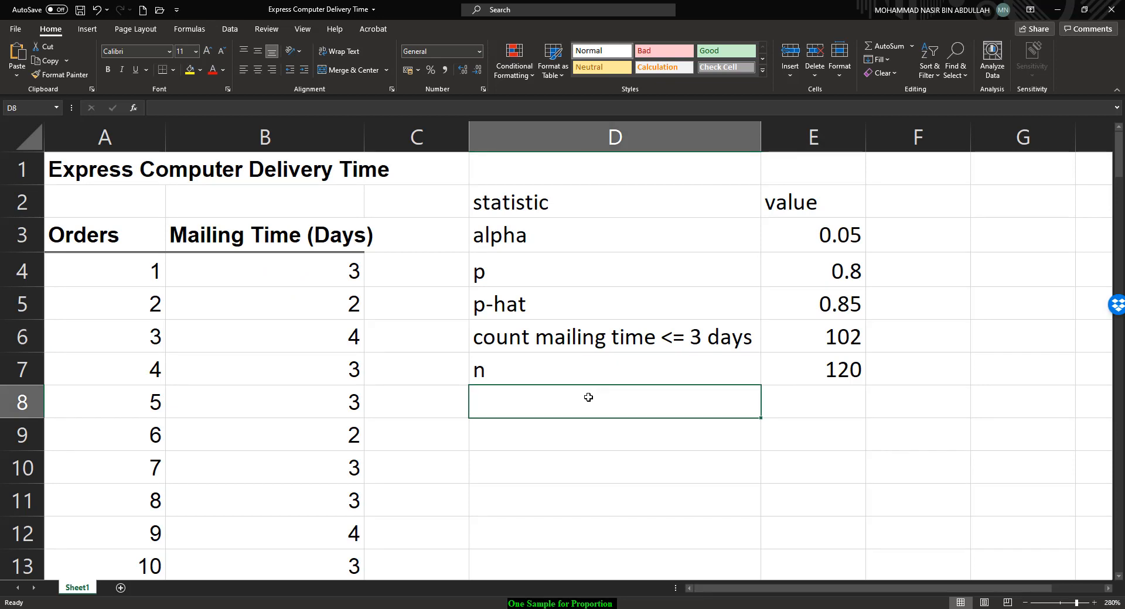
{"action": "type", "text": "z"}
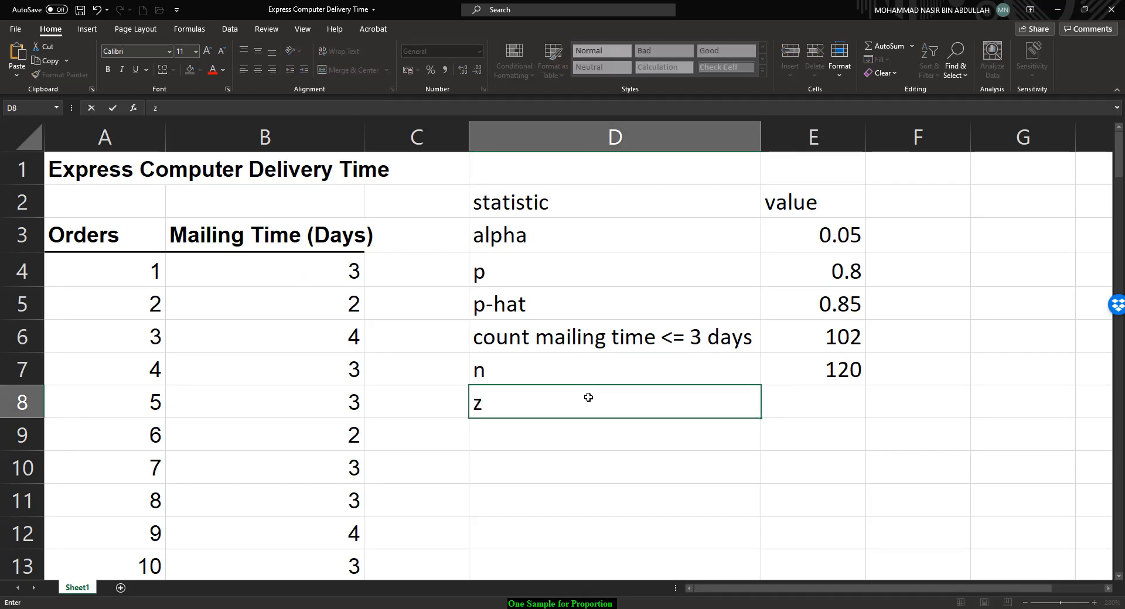
{"action": "type", "text": "-statistic"}
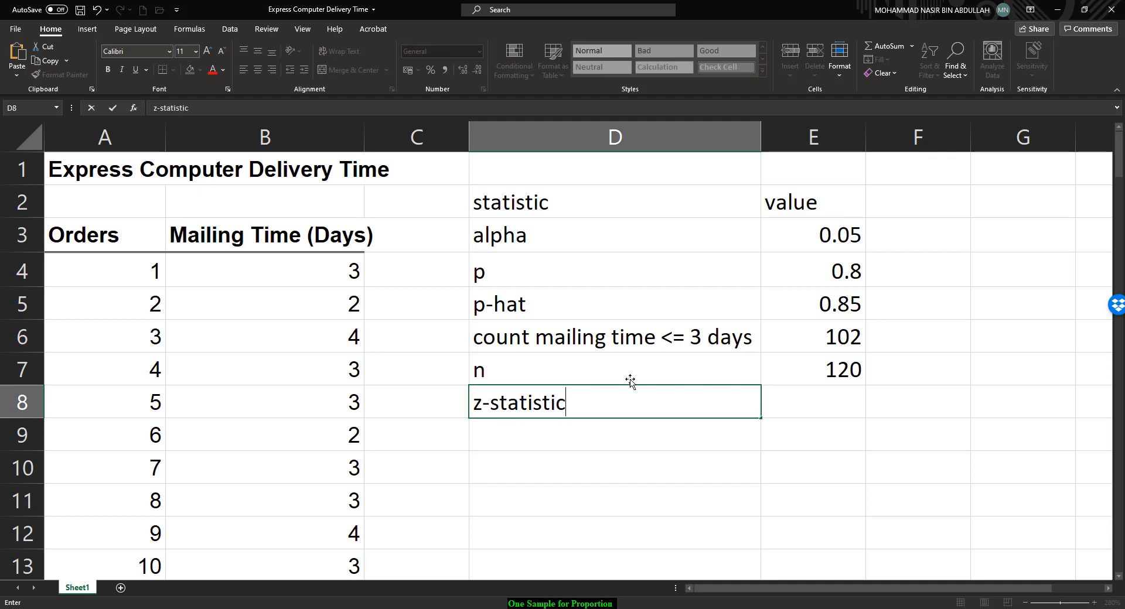
Step: Start the z-statistic formula in E8 as (E5-E4) divided by, checking the formula in OneNote
{"action": "left_click", "coordinate": [823, 398]}
{"action": "type", "text": "=("}
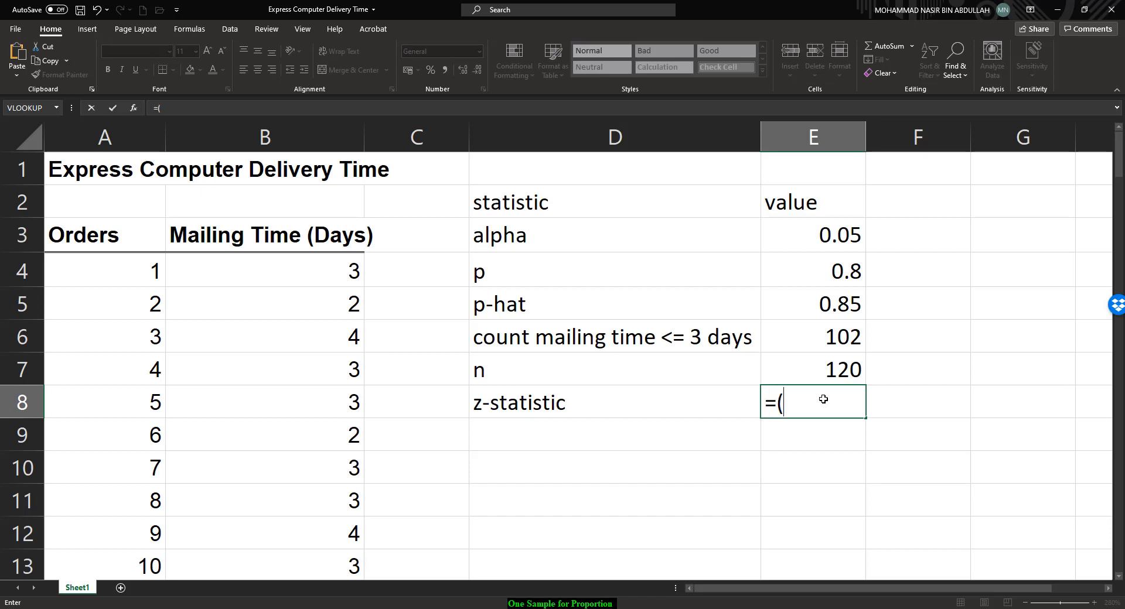
{"action": "left_click", "coordinate": [838, 311]}
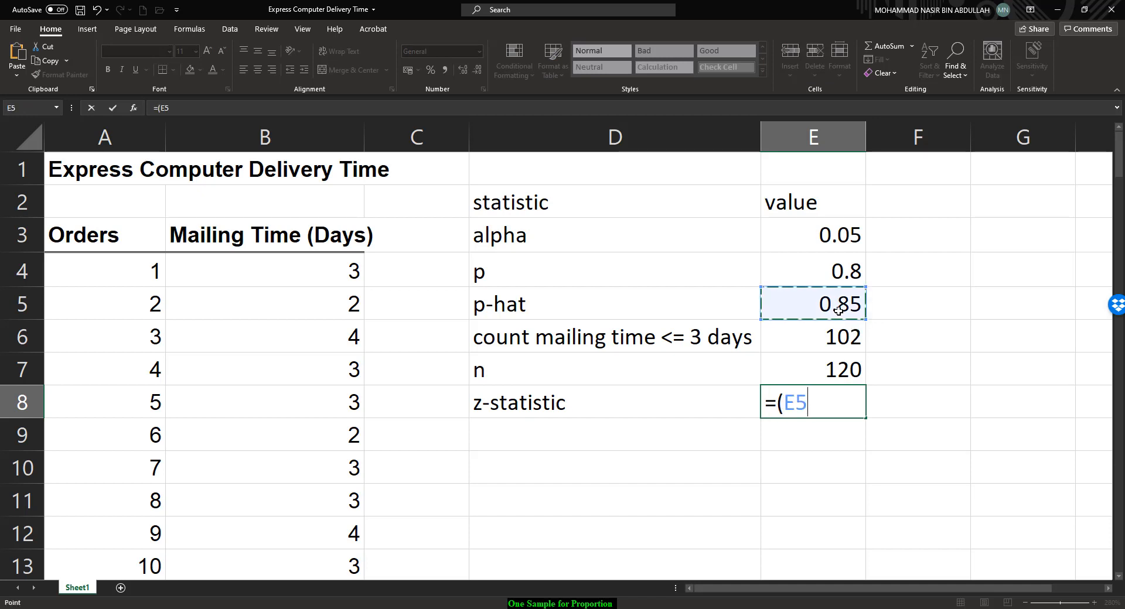
{"action": "type", "text": "-"}
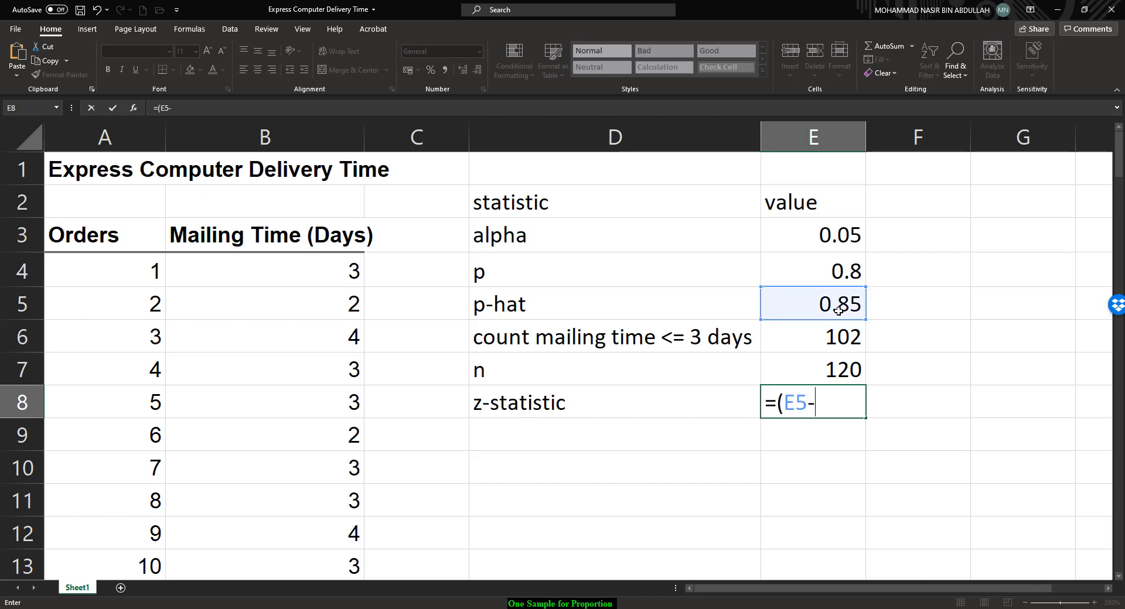
{"action": "left_click", "coordinate": [842, 276]}
{"action": "type", "text": ")"}
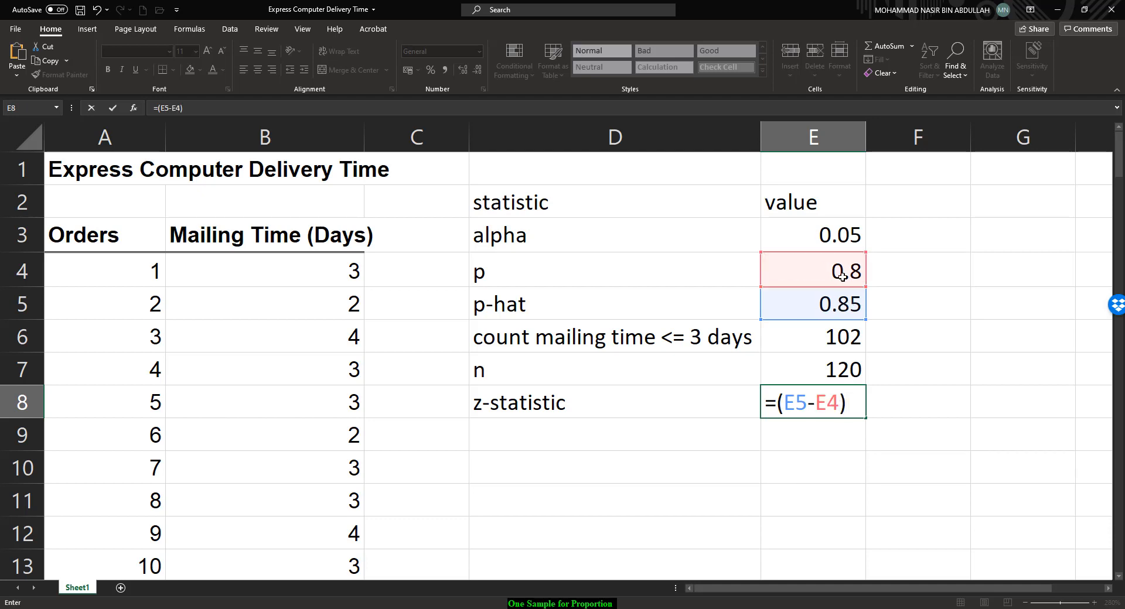
{"action": "type", "text": "/"}
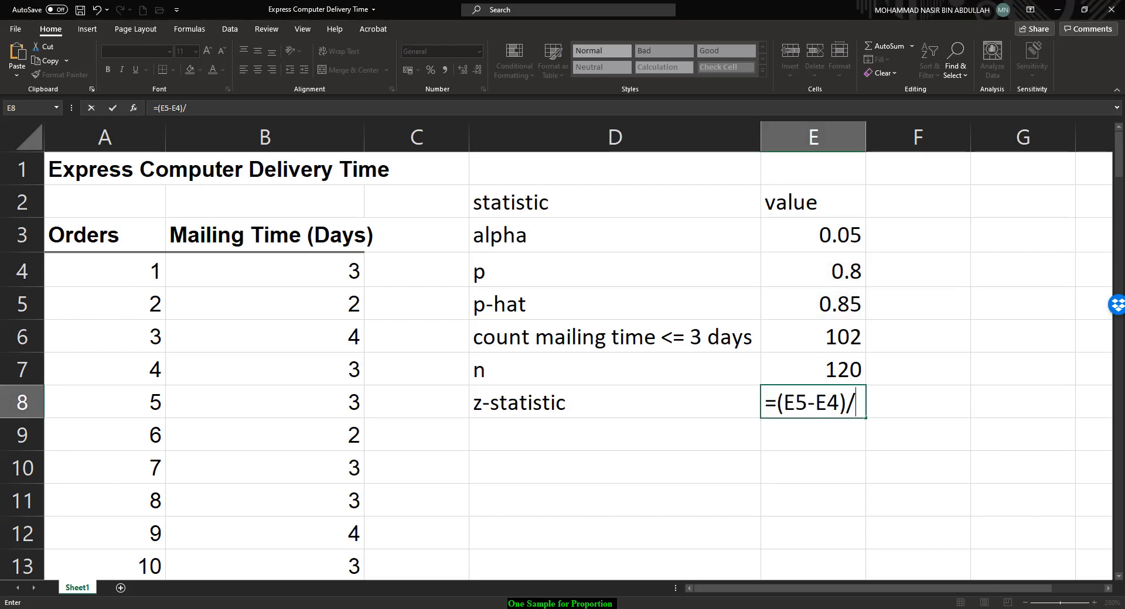
{"action": "key", "text": "alt+Tab"}
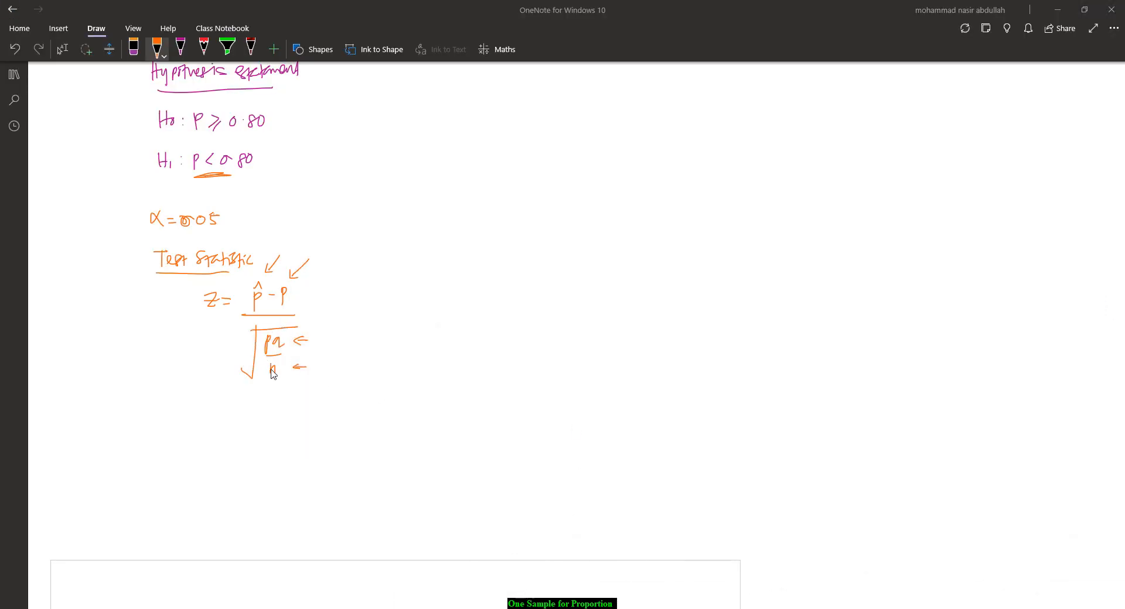
{"action": "key", "text": "alt+Tab"}
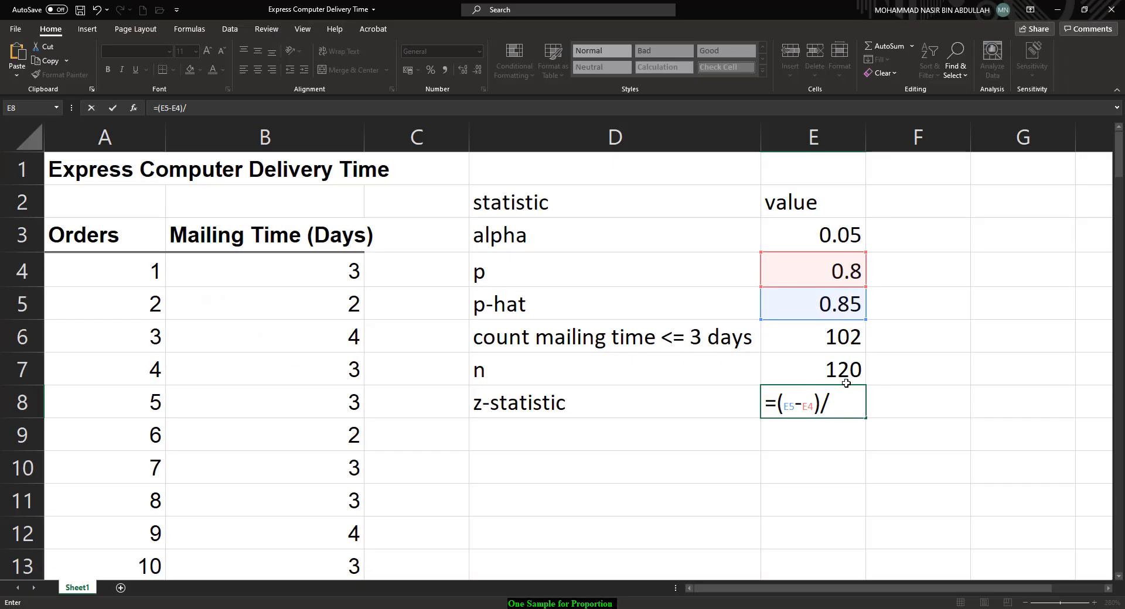
Step: Complete the E8 formula with the denominator SQRT((E4*E5)/E7) and enter it
{"action": "type", "text": "sqr"}
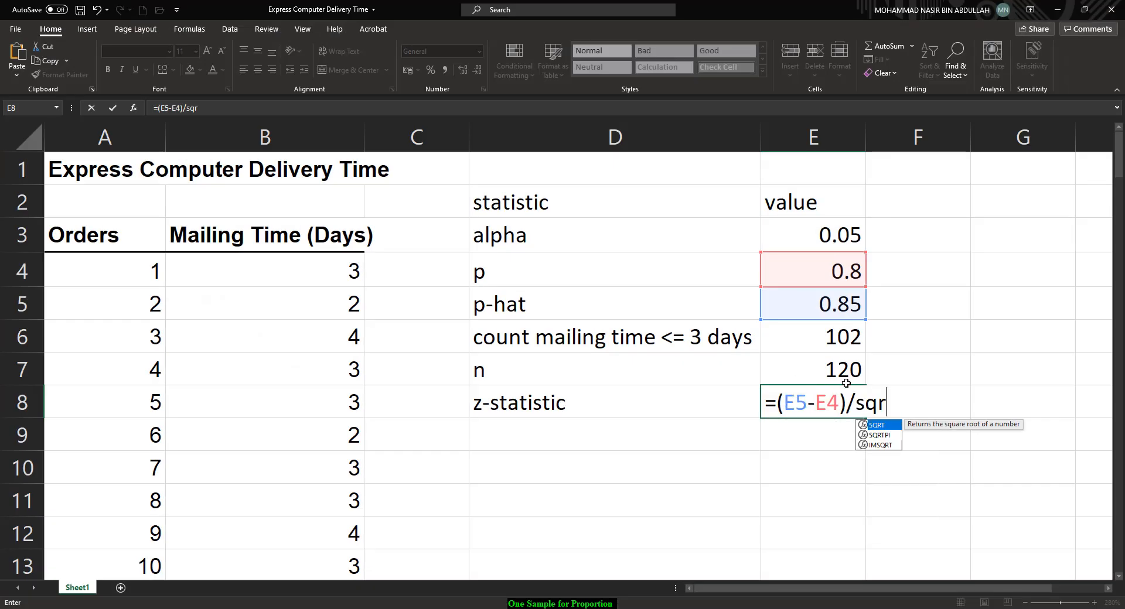
{"action": "type", "text": "t("}
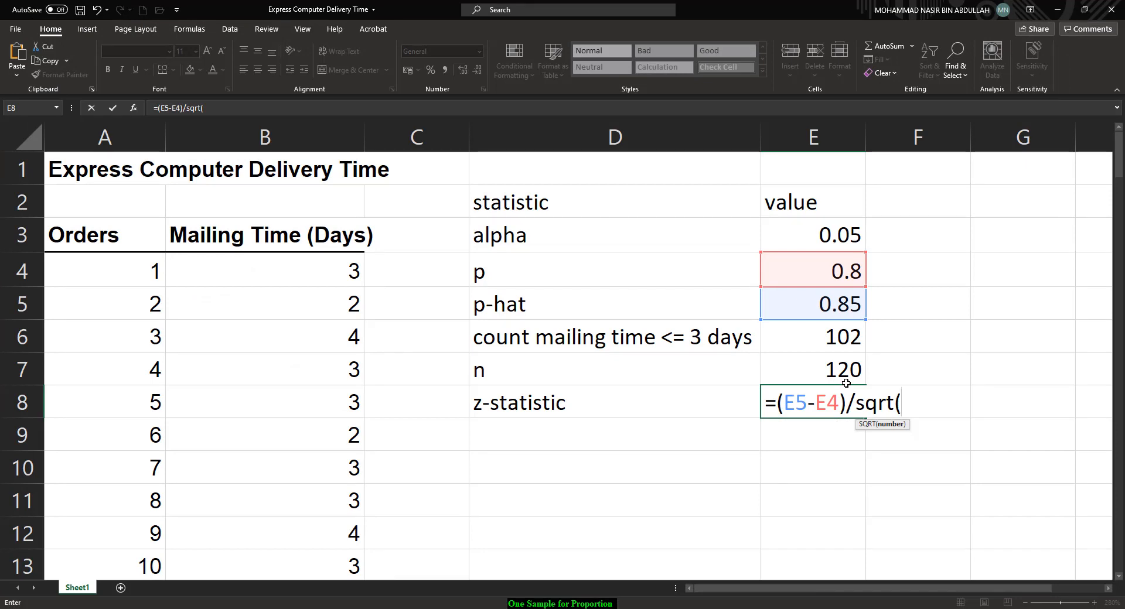
{"action": "left_click", "coordinate": [825, 276]}
{"action": "type", "text": "*"}
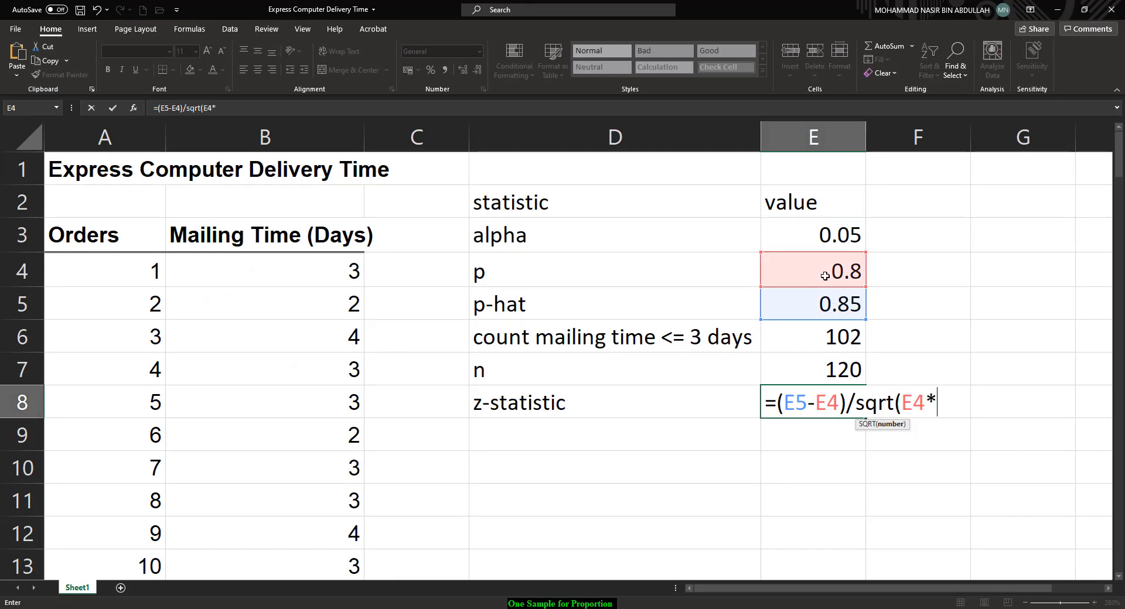
{"action": "left_click", "coordinate": [814, 304]}
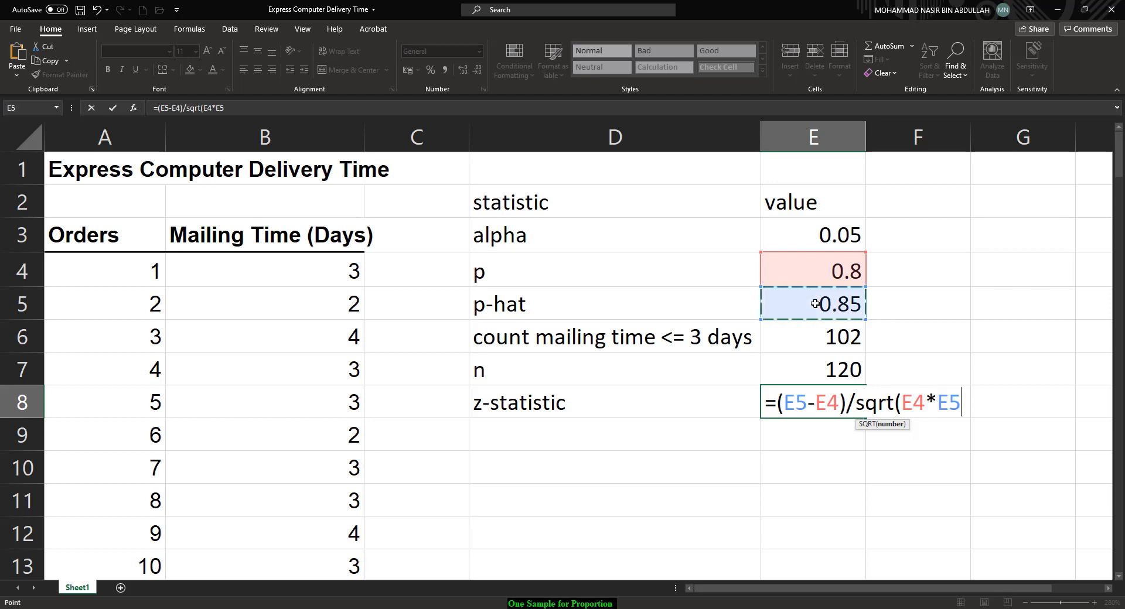
{"action": "type", "text": ")/"}
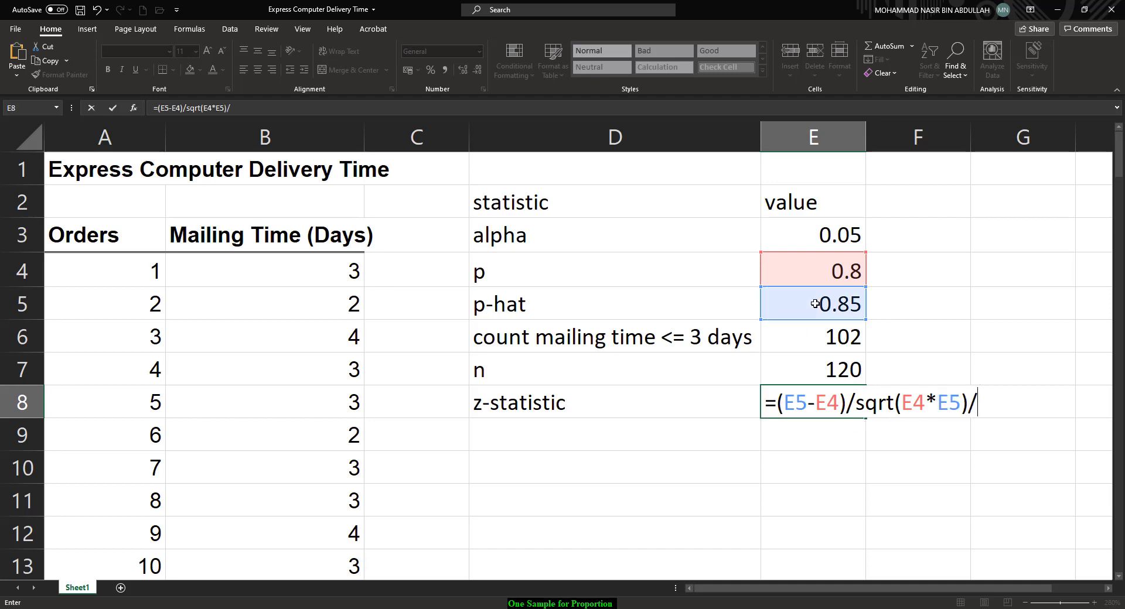
{"action": "left_click", "coordinate": [819, 363]}
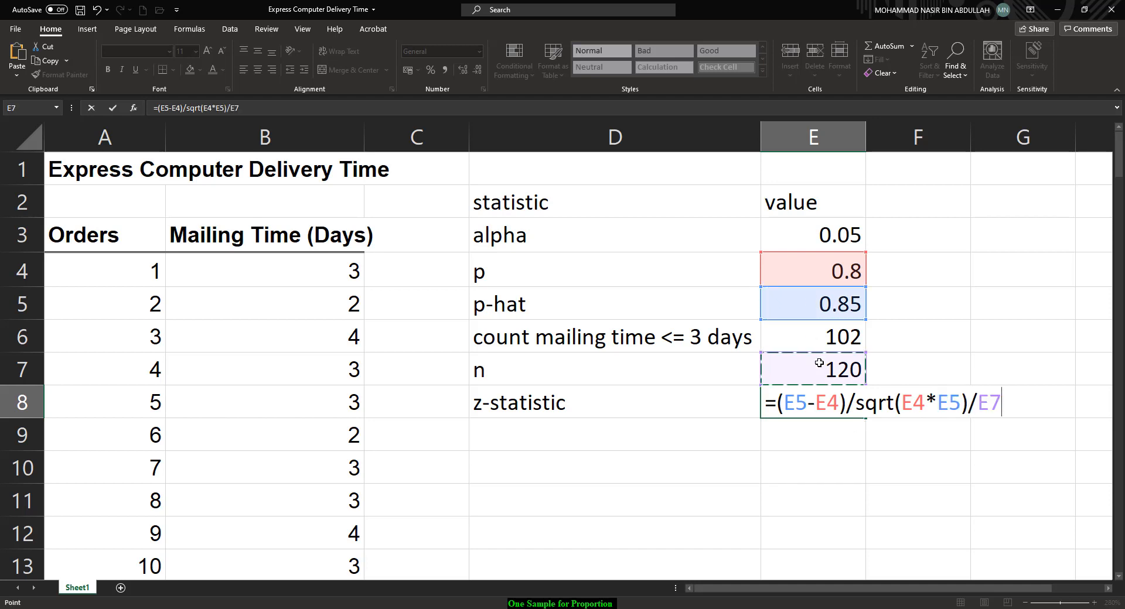
{"action": "left_click", "coordinate": [896, 403]}
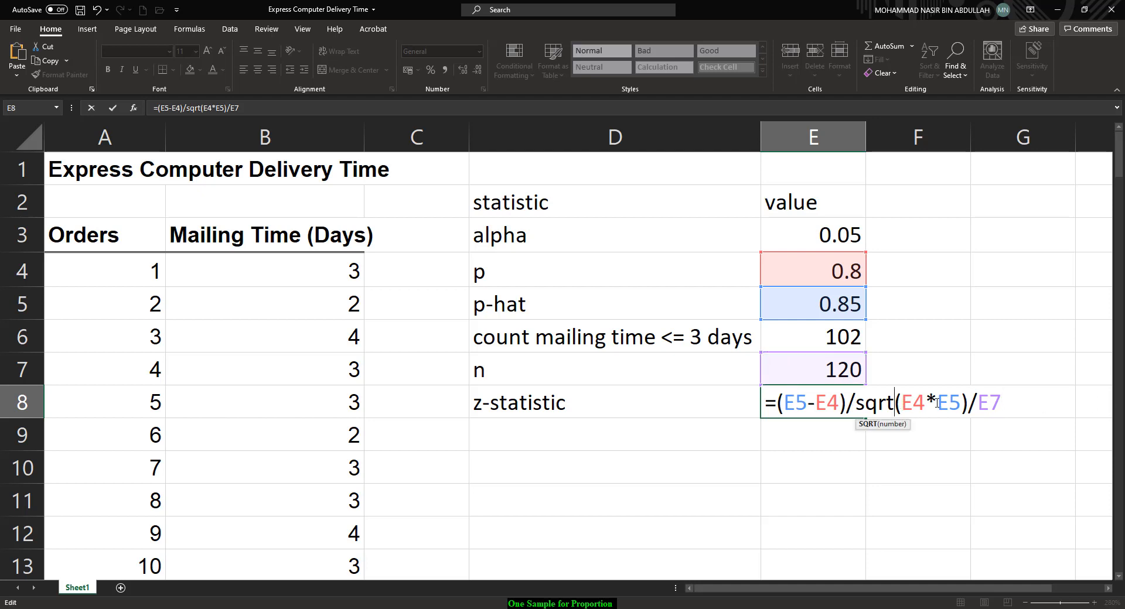
{"action": "type", "text": "("}
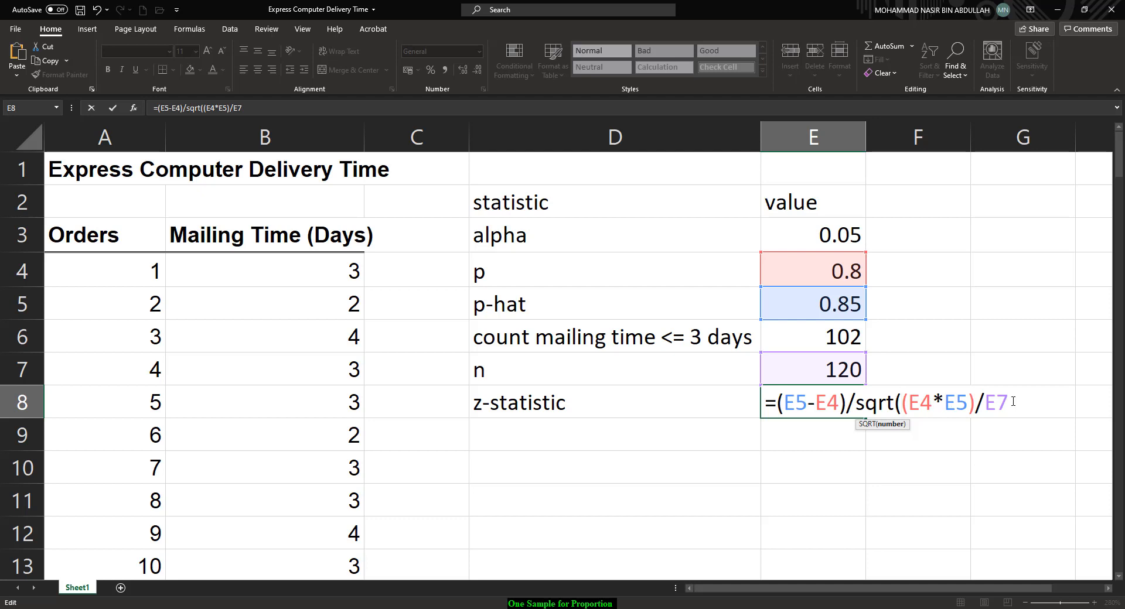
{"action": "left_click", "coordinate": [1013, 402]}
{"action": "type", "text": ")"}
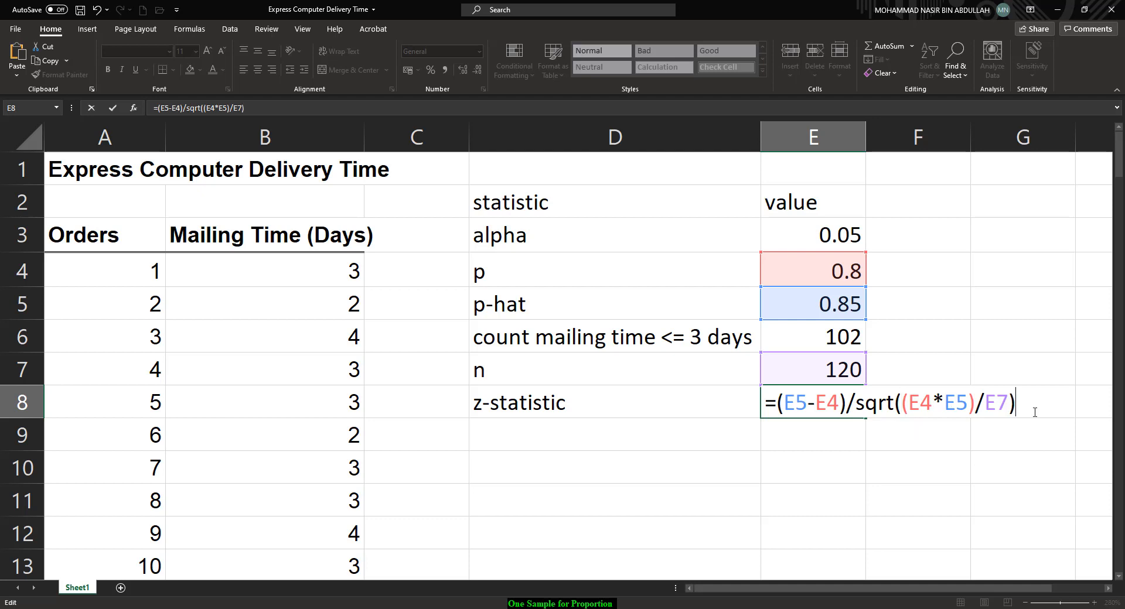
{"action": "key", "text": "Return"}
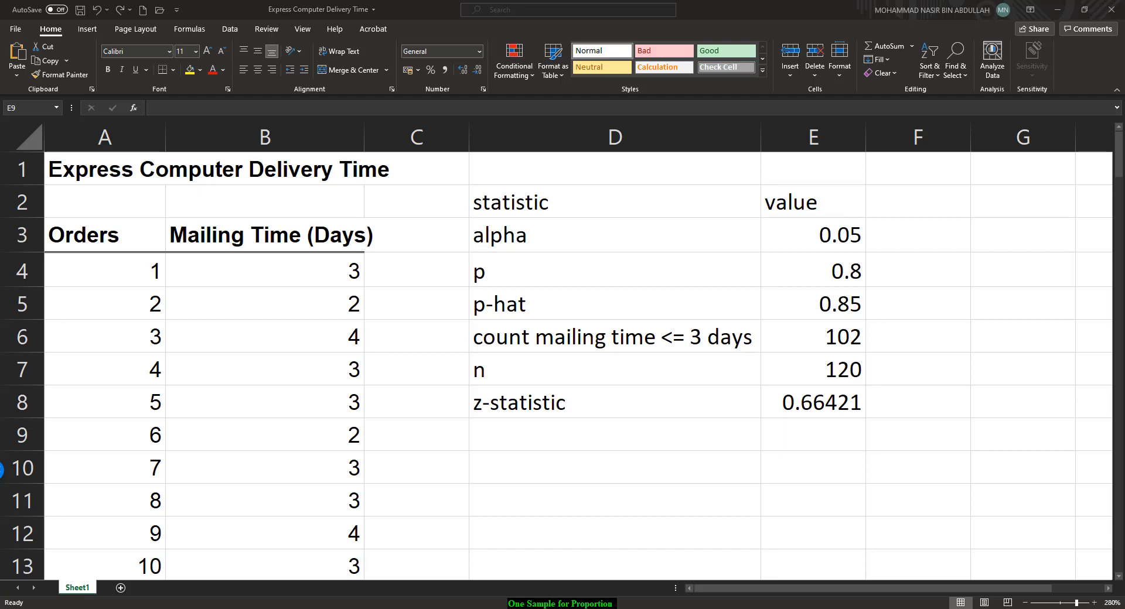
Step: Edit the E8 formula so the square root uses E4*(1-E4) instead of E4*E5, accepting the suggested correction
{"action": "key", "text": "Up"}
{"action": "double_click", "coordinate": [827, 404]}
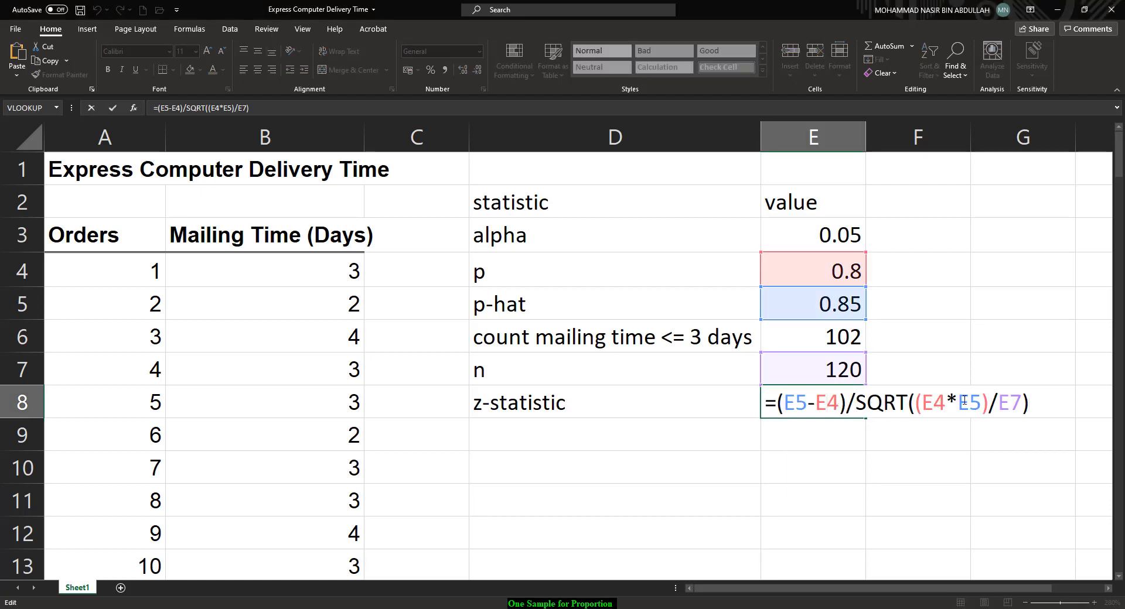
{"action": "left_click_drag", "start_coordinate": [981, 402], "coordinate": [928, 402]}
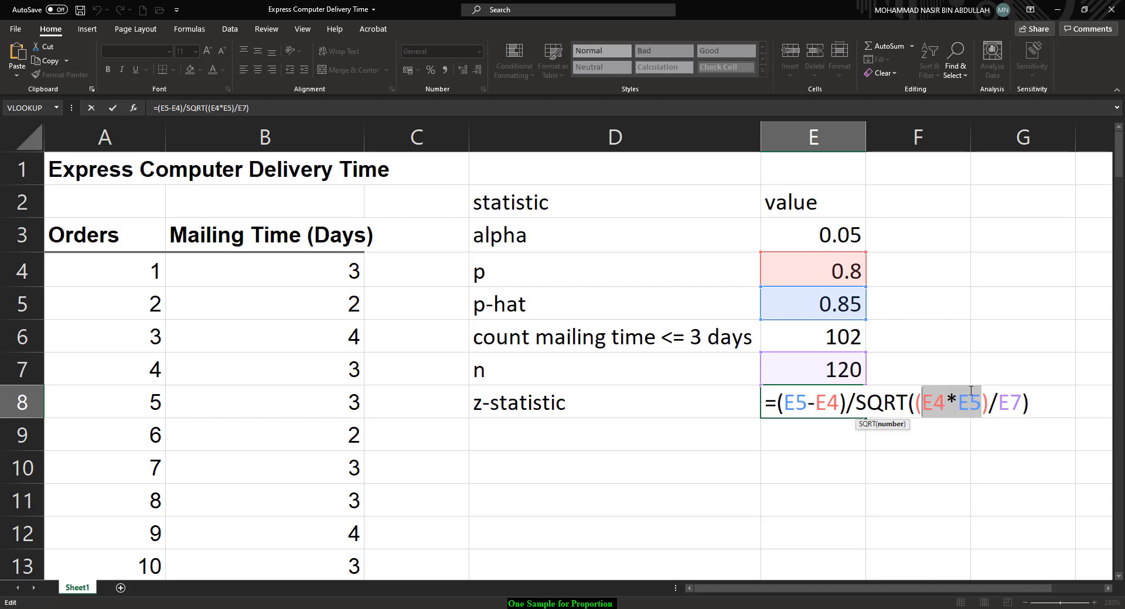
{"action": "key", "text": "Delete"}
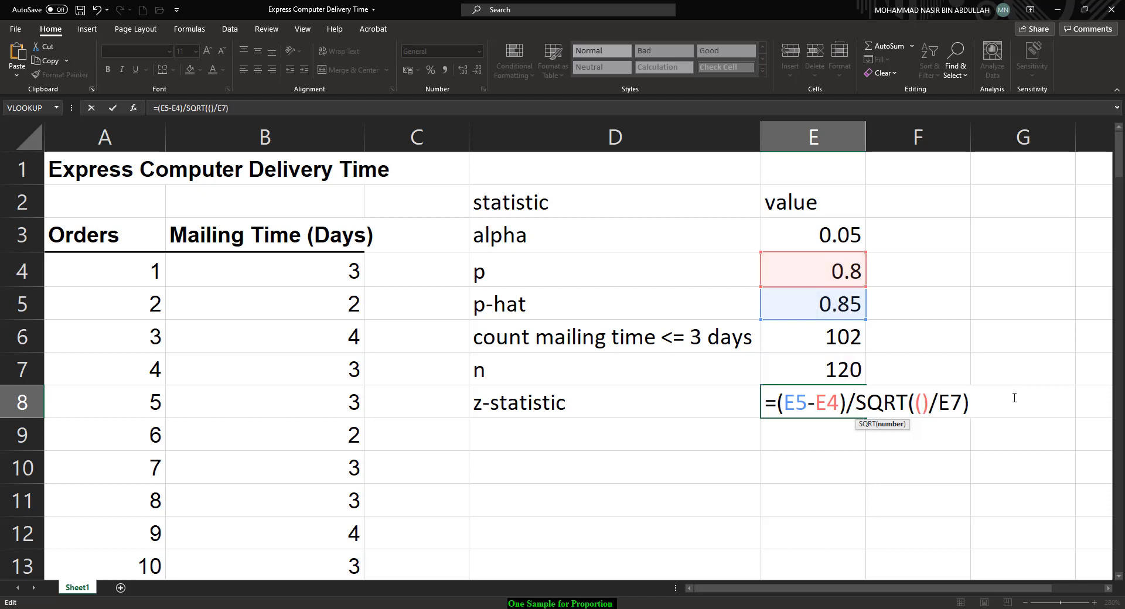
{"action": "left_click", "coordinate": [833, 267]}
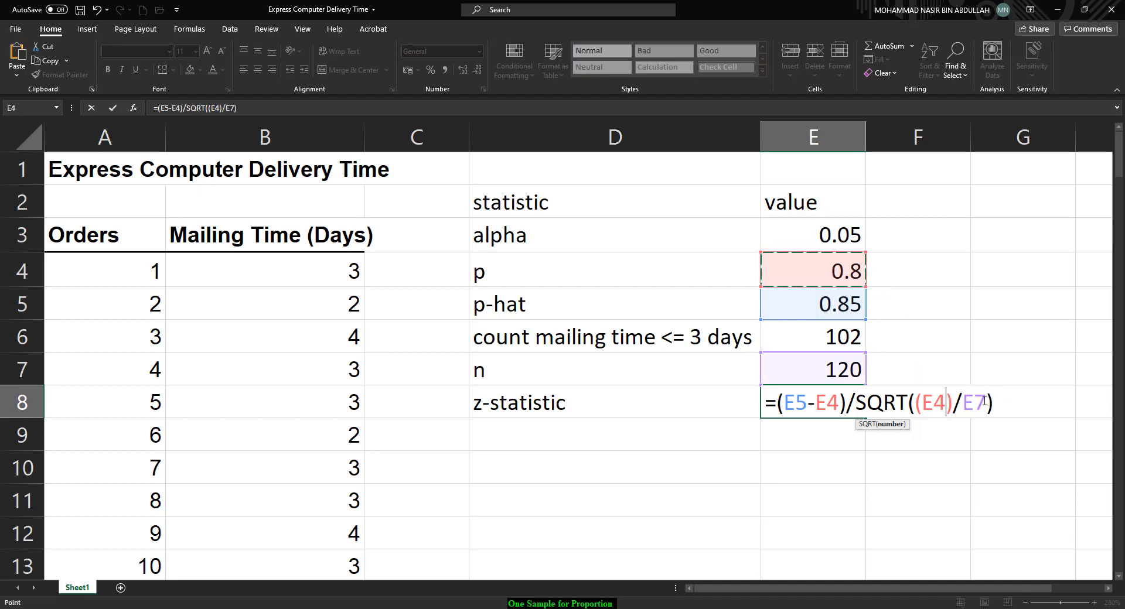
{"action": "type", "text": "*"}
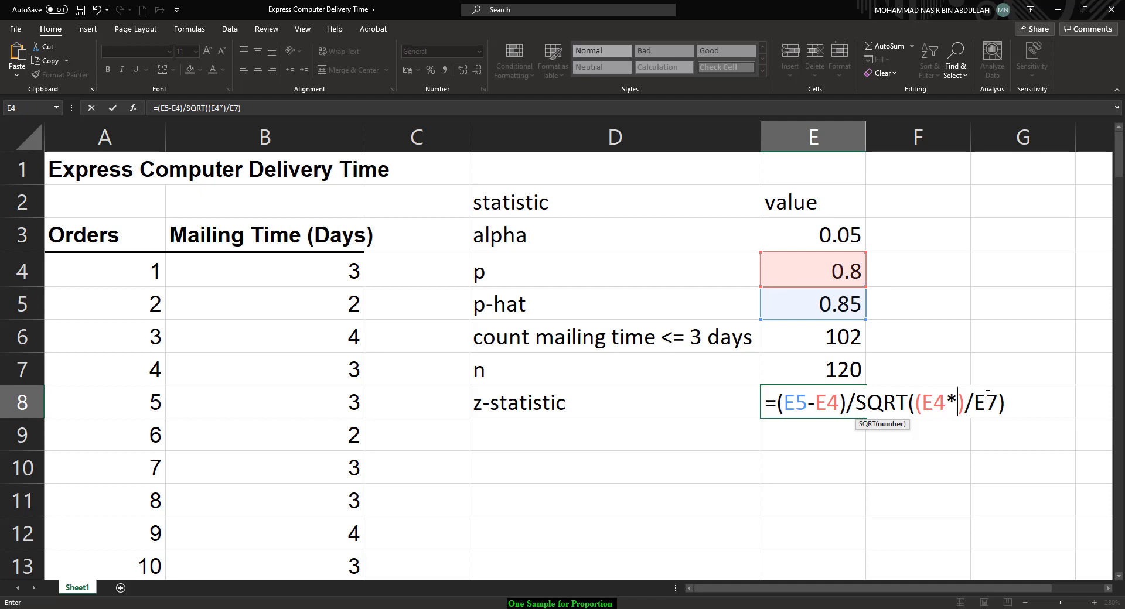
{"action": "type", "text": "(1-"}
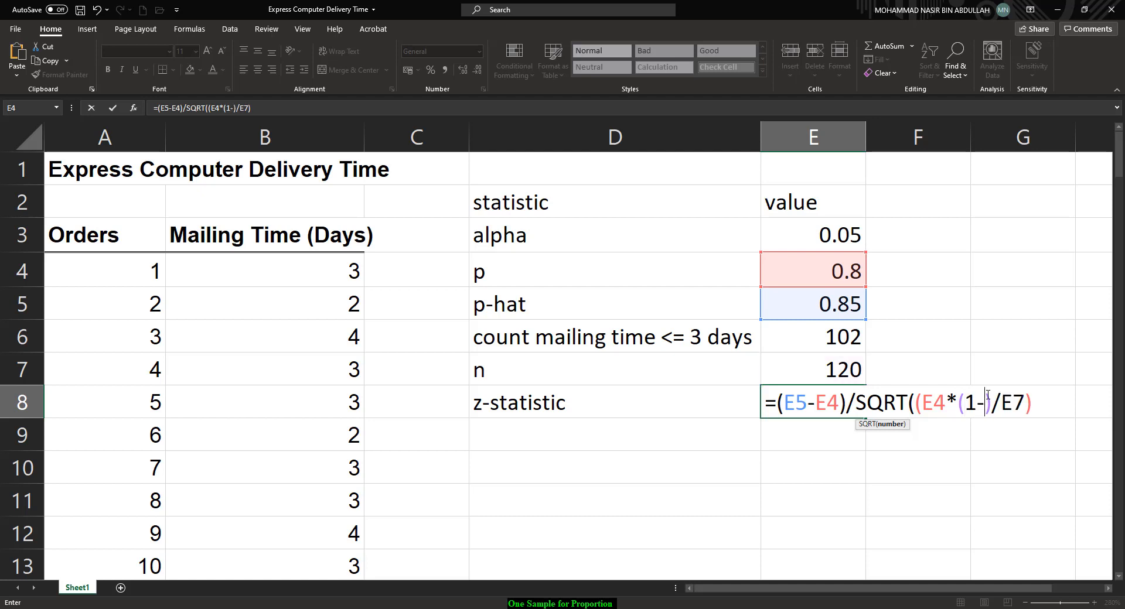
{"action": "left_click", "coordinate": [821, 278]}
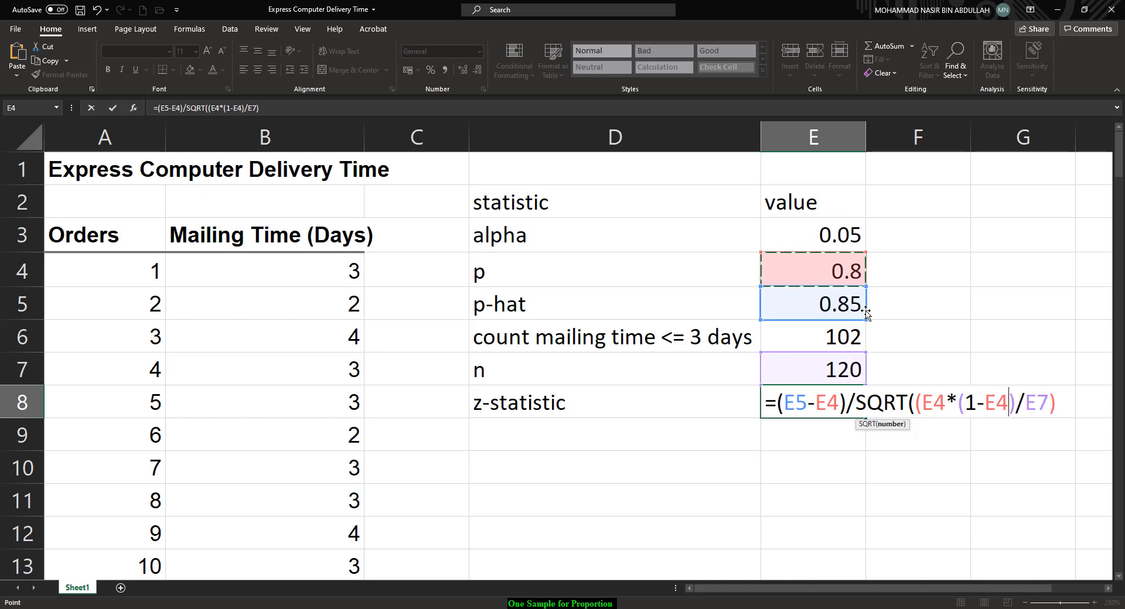
{"action": "key", "text": "Return"}
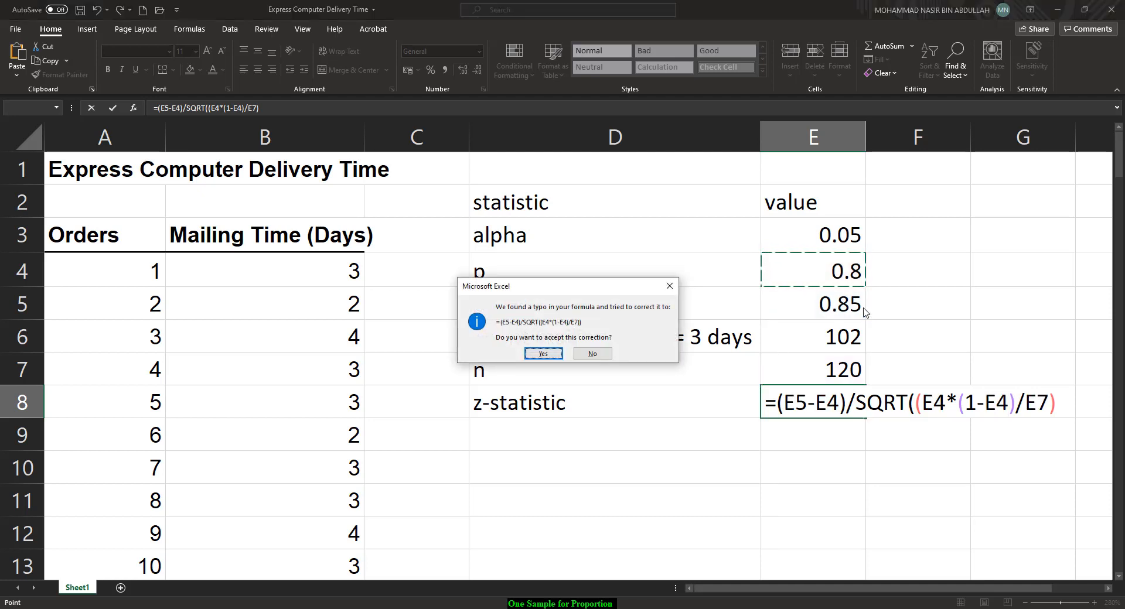
{"action": "left_click", "coordinate": [543, 354]}
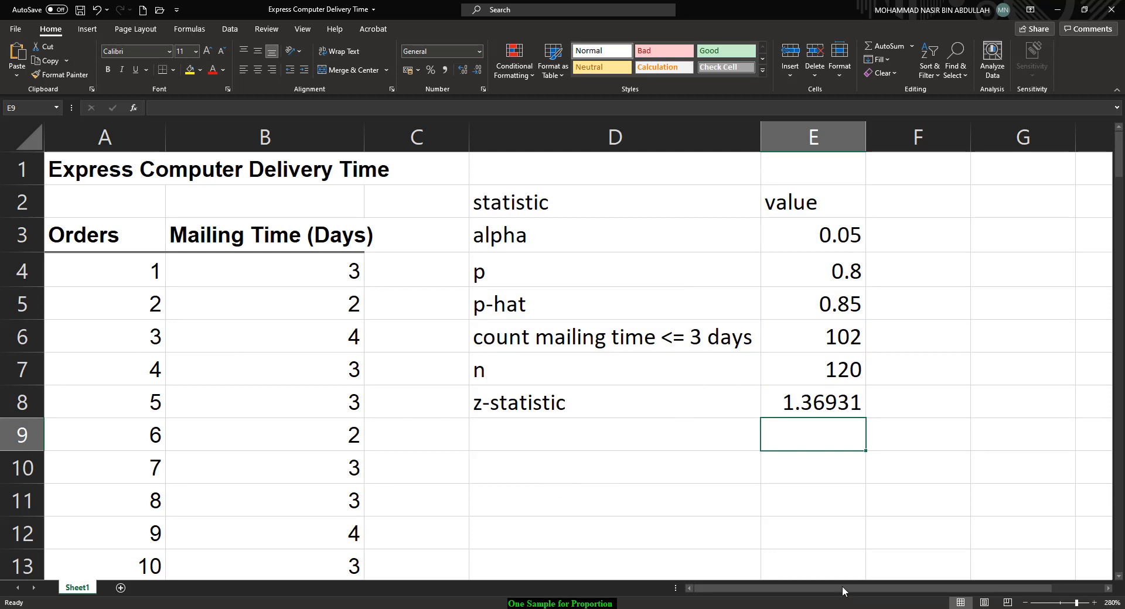
Step: Shrink the spreadsheet window over the notes and handwrite '= 1.369' after the z formula in OneNote
{"action": "left_click_drag", "start_coordinate": [816, 4], "coordinate": [701, 37]}
{"action": "left_click_drag", "start_coordinate": [804, 568], "coordinate": [889, 568]}
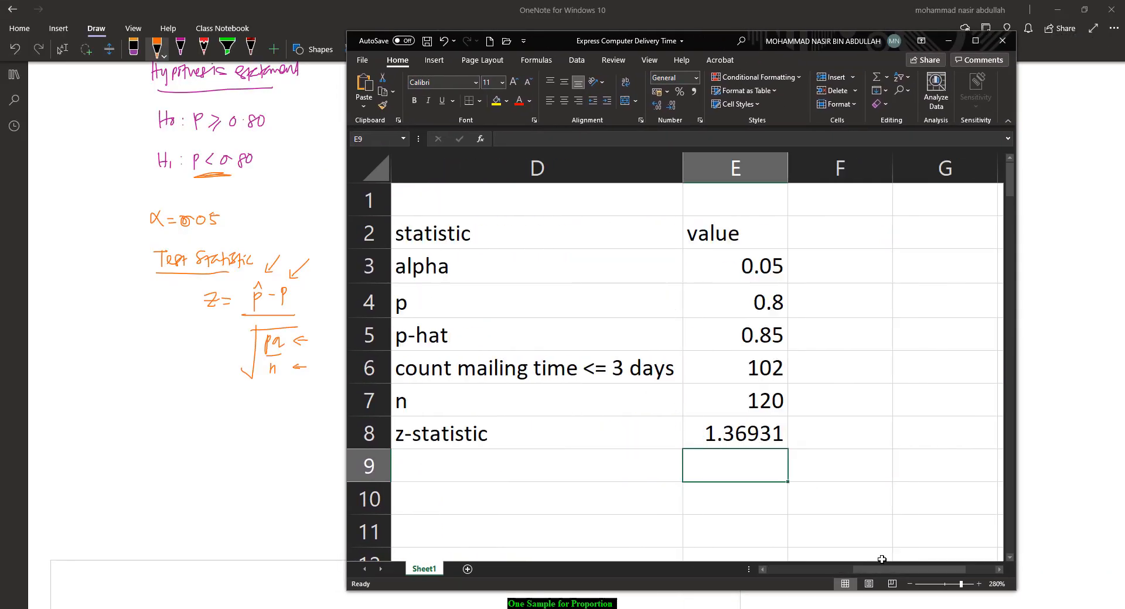
{"action": "left_click", "coordinate": [304, 382]}
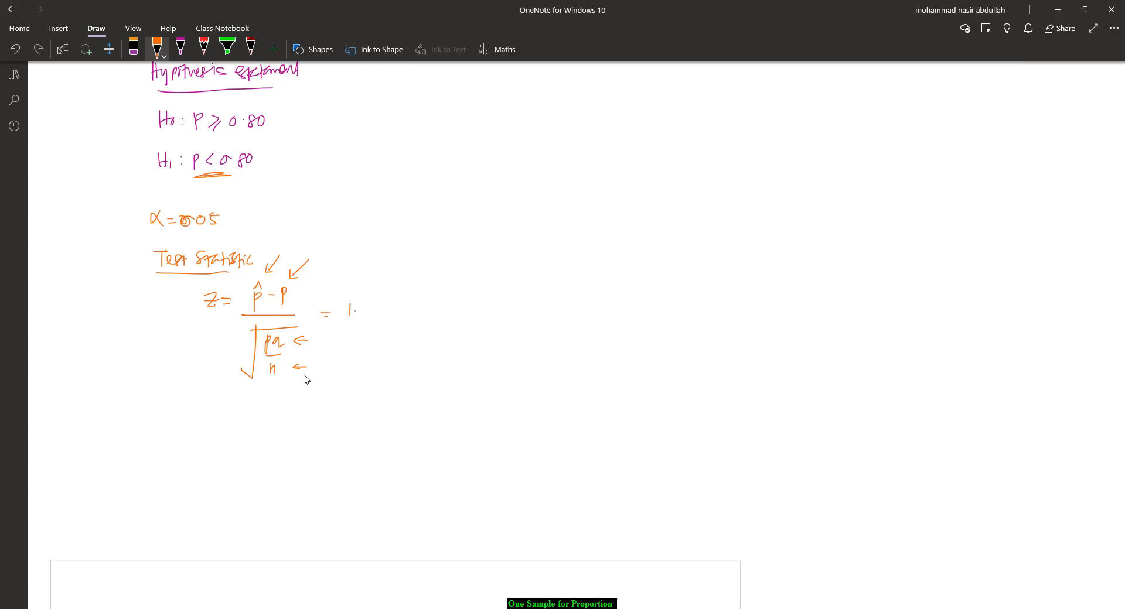
{"action": "left_click_drag", "start_coordinate": [378, 306], "coordinate": [373, 311]}
{"action": "key", "text": "alt+Tab"}
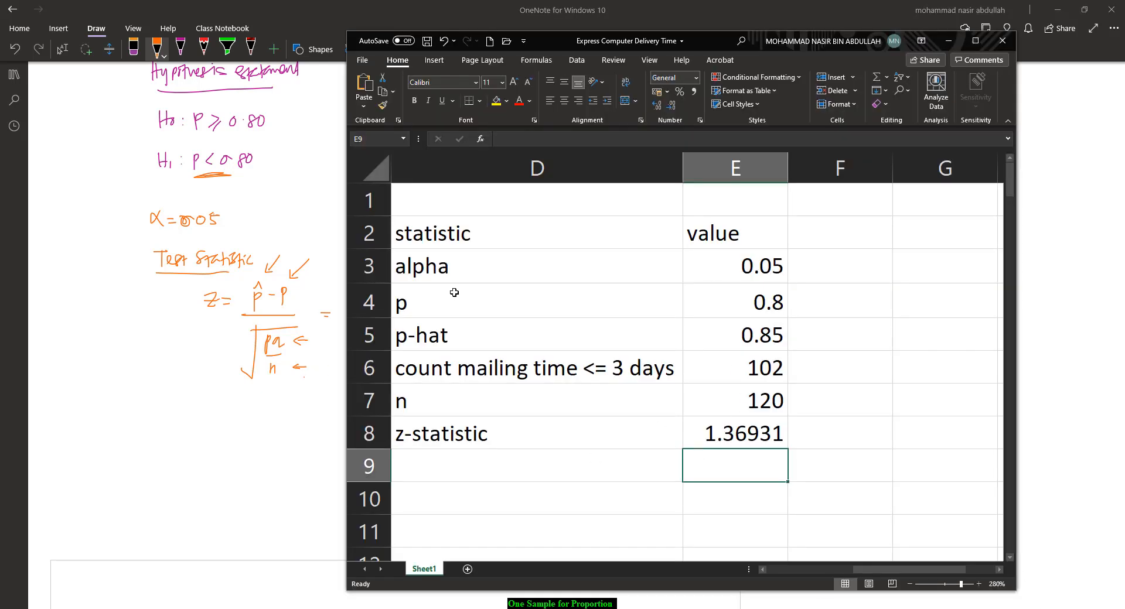
{"action": "left_click", "coordinate": [230, 364]}
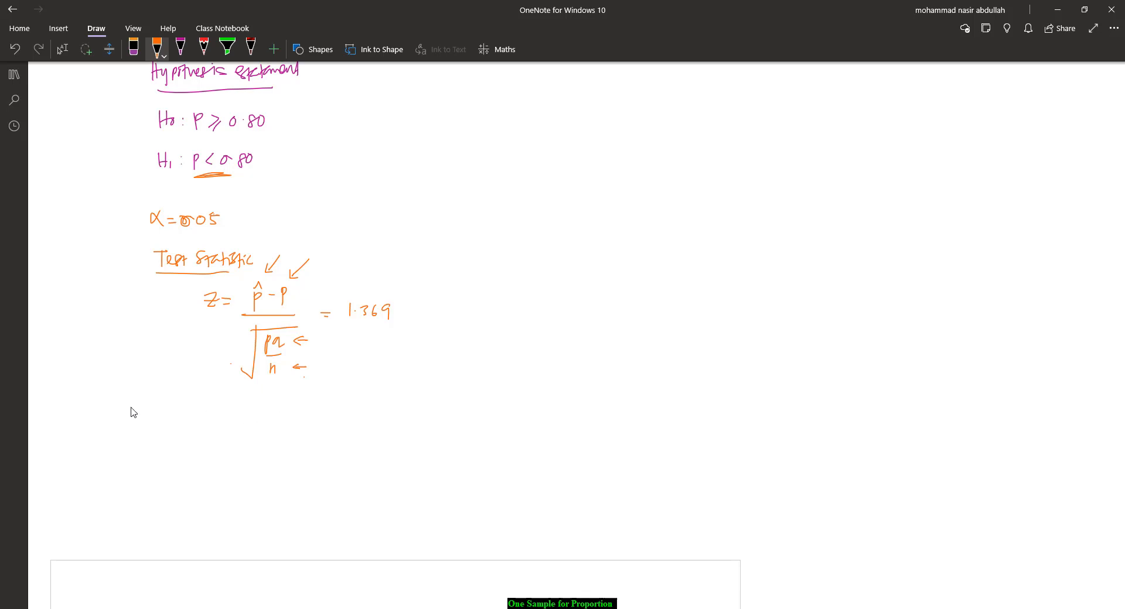
{"action": "key", "text": "ctrl+v"}
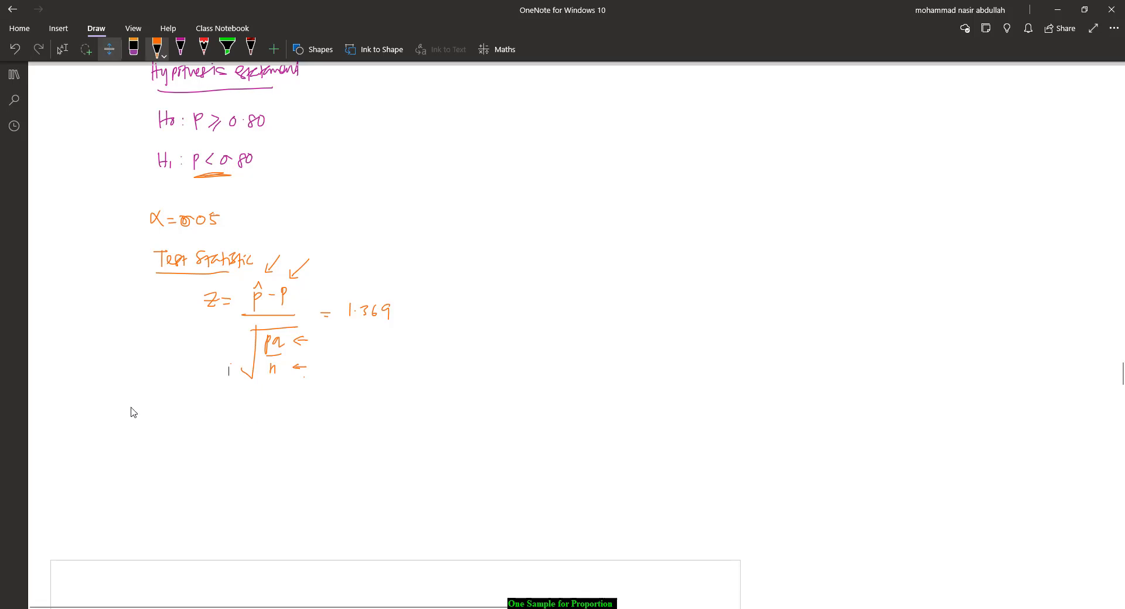
{"action": "left_click_drag", "start_coordinate": [134, 412], "coordinate": [164, 607]}
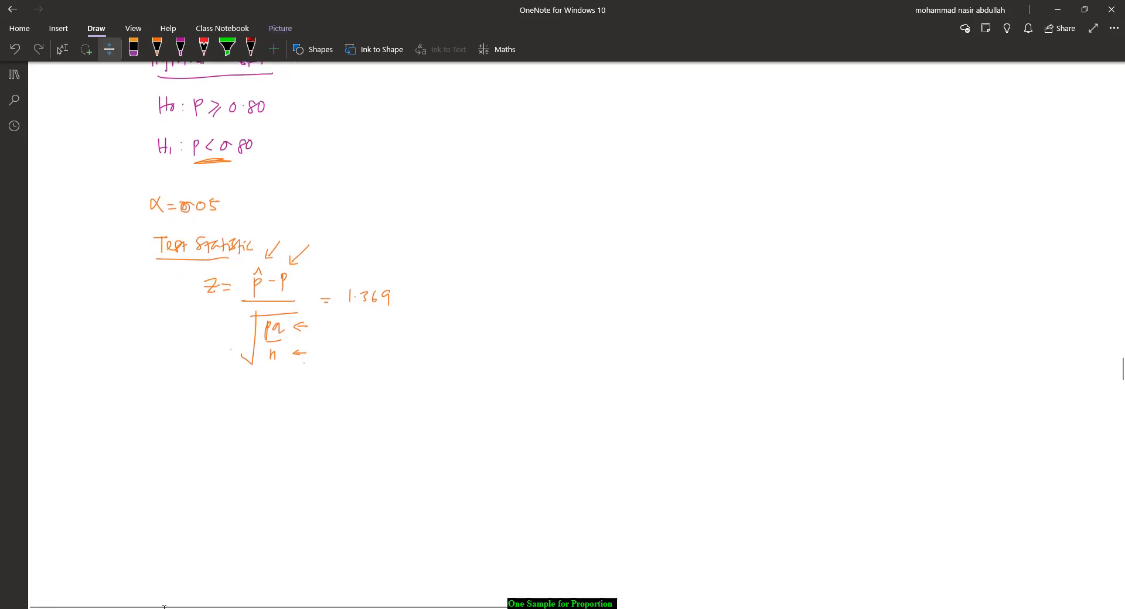
Step: Handwrite an underlined 'Critical Region' heading below the test statistic in the notes
{"action": "left_click_drag", "start_coordinate": [156, 391], "coordinate": [155, 403]}
{"action": "left_click_drag", "start_coordinate": [156, 396], "coordinate": [192, 399]}
{"action": "left_click_drag", "start_coordinate": [196, 390], "coordinate": [209, 402]}
{"action": "mouse_move", "coordinate": [210, 389]}
{"action": "left_mouse_down"}
{"action": "mouse_move", "coordinate": [230, 393]}
{"action": "mouse_move", "coordinate": [226, 410]}
{"action": "mouse_move", "coordinate": [241, 400]}
{"action": "left_mouse_up"}
{"action": "left_click_drag", "start_coordinate": [246, 400], "coordinate": [251, 401]}
{"action": "left_click_drag", "start_coordinate": [161, 416], "coordinate": [241, 415]}
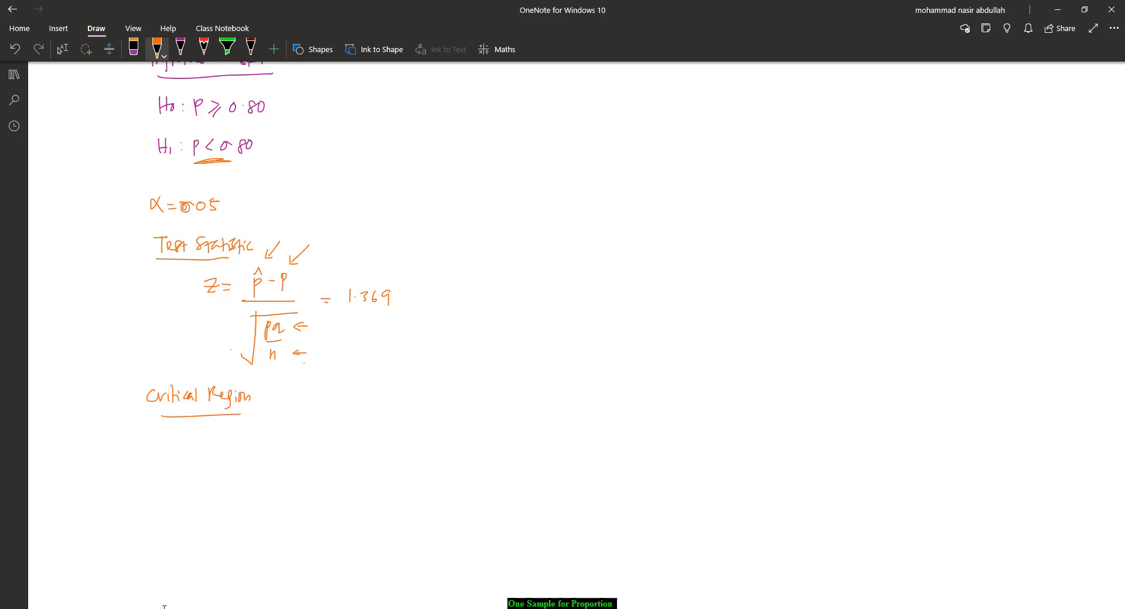
Step: Annotate the alternative hypothesis with an arrow and 'one tailed test to the left'
{"action": "mouse_move", "coordinate": [315, 143]}
{"action": "left_mouse_down"}
{"action": "mouse_move", "coordinate": [296, 143]}
{"action": "mouse_move", "coordinate": [333, 148]}
{"action": "left_mouse_up"}
{"action": "mouse_move", "coordinate": [342, 137]}
{"action": "left_mouse_down"}
{"action": "mouse_move", "coordinate": [347, 148]}
{"action": "mouse_move", "coordinate": [378, 148]}
{"action": "left_mouse_up"}
{"action": "mouse_move", "coordinate": [382, 145]}
{"action": "left_mouse_down"}
{"action": "mouse_move", "coordinate": [331, 144]}
{"action": "mouse_move", "coordinate": [353, 141]}
{"action": "left_mouse_up"}
{"action": "left_click", "coordinate": [133, 49]}
{"action": "left_click", "coordinate": [157, 49]}
{"action": "left_click_drag", "start_coordinate": [354, 145], "coordinate": [378, 141]}
{"action": "left_click_drag", "start_coordinate": [382, 141], "coordinate": [499, 143]}
{"action": "left_click", "coordinate": [420, 136]}
{"action": "mouse_move", "coordinate": [509, 130]}
{"action": "left_mouse_down"}
{"action": "mouse_move", "coordinate": [509, 144]}
{"action": "mouse_move", "coordinate": [524, 136]}
{"action": "mouse_move", "coordinate": [516, 149]}
{"action": "left_mouse_up"}
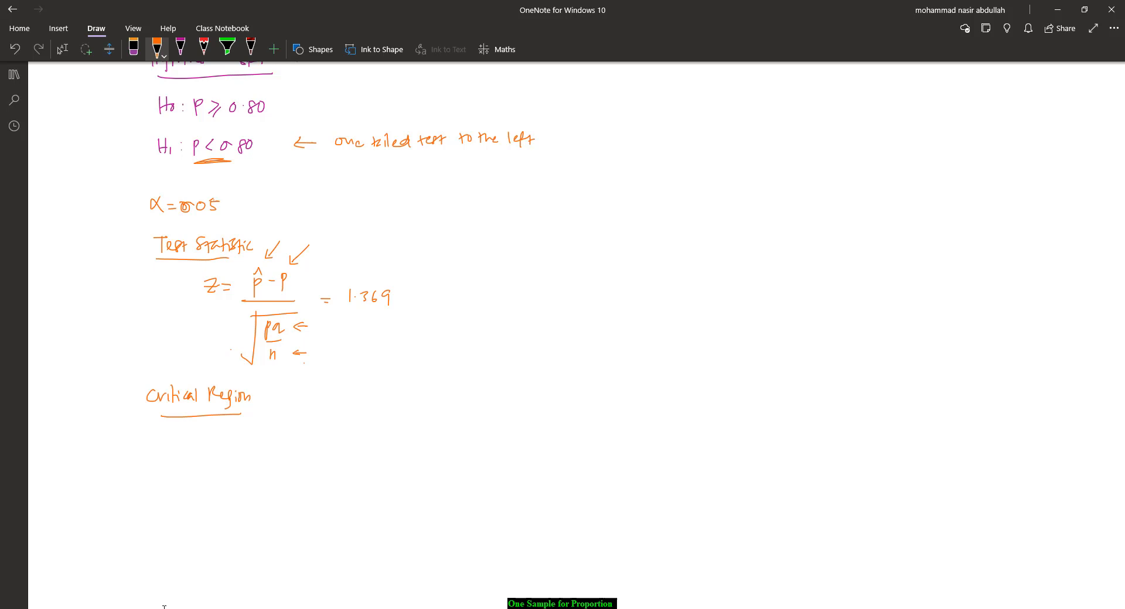
Step: Sketch a normal curve with a hatched left-tail rejection region labelled 'rejection region' and the mean marked x̄
{"action": "left_click_drag", "start_coordinate": [152, 545], "coordinate": [339, 549]}
{"action": "mouse_move", "coordinate": [143, 532]}
{"action": "left_mouse_down"}
{"action": "mouse_move", "coordinate": [174, 532]}
{"action": "mouse_move", "coordinate": [223, 478]}
{"action": "mouse_move", "coordinate": [279, 450]}
{"action": "mouse_move", "coordinate": [323, 515]}
{"action": "mouse_move", "coordinate": [375, 537]}
{"action": "mouse_move", "coordinate": [368, 550]}
{"action": "left_mouse_up"}
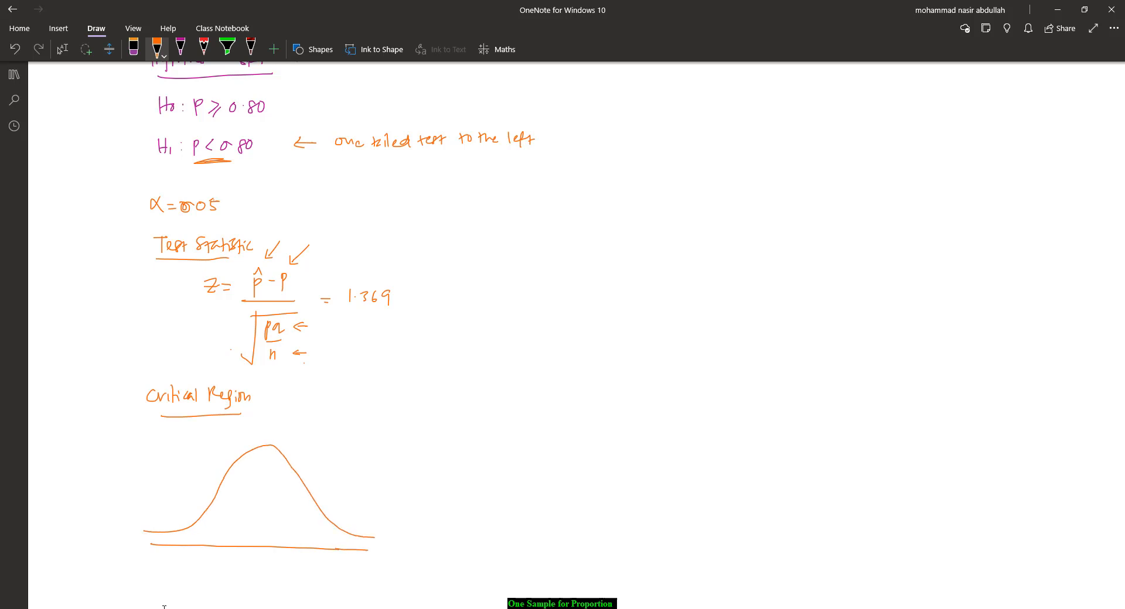
{"action": "left_click_drag", "start_coordinate": [206, 518], "coordinate": [205, 545]}
{"action": "left_click_drag", "start_coordinate": [263, 447], "coordinate": [258, 547]}
{"action": "left_click_drag", "start_coordinate": [158, 544], "coordinate": [166, 534]}
{"action": "left_click_drag", "start_coordinate": [169, 542], "coordinate": [190, 526]}
{"action": "left_click_drag", "start_coordinate": [186, 540], "coordinate": [205, 520]}
{"action": "mouse_move", "coordinate": [198, 544]}
{"action": "left_mouse_down"}
{"action": "mouse_move", "coordinate": [209, 529]}
{"action": "mouse_move", "coordinate": [116, 495]}
{"action": "mouse_move", "coordinate": [153, 469]}
{"action": "mouse_move", "coordinate": [150, 492]}
{"action": "left_mouse_up"}
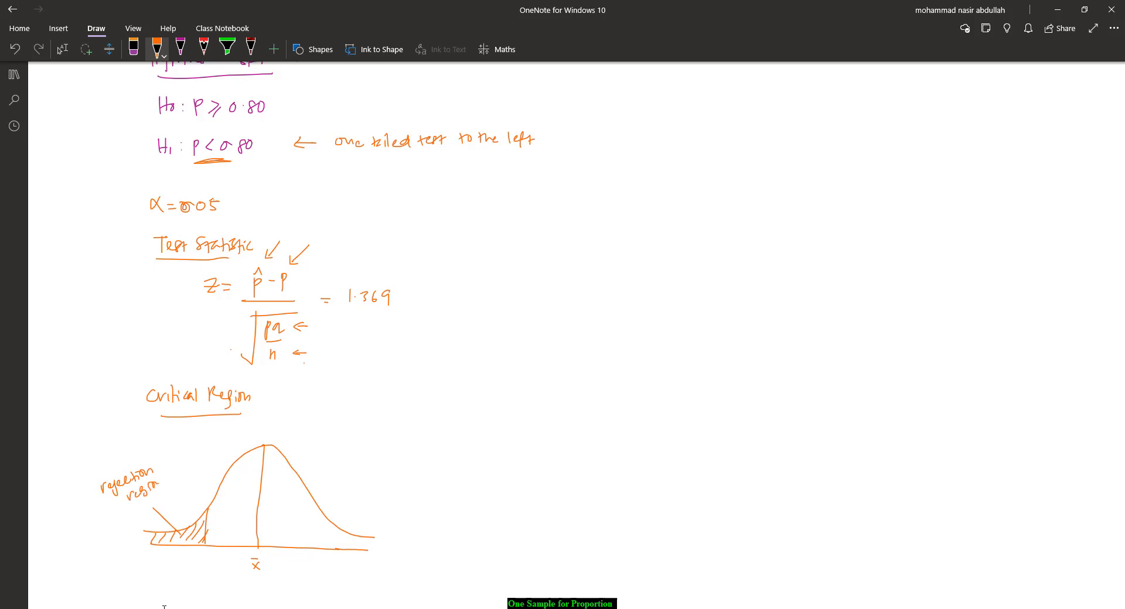
Step: Label the right side 'acceptance region' and draw an arrow under the critical boundary
{"action": "left_click_drag", "start_coordinate": [281, 463], "coordinate": [338, 437]}
{"action": "mouse_move", "coordinate": [333, 437]}
{"action": "left_mouse_down"}
{"action": "mouse_move", "coordinate": [377, 429]}
{"action": "mouse_move", "coordinate": [354, 447]}
{"action": "left_mouse_up"}
{"action": "mouse_move", "coordinate": [355, 451]}
{"action": "left_mouse_down"}
{"action": "mouse_move", "coordinate": [358, 462]}
{"action": "mouse_move", "coordinate": [368, 444]}
{"action": "left_mouse_up"}
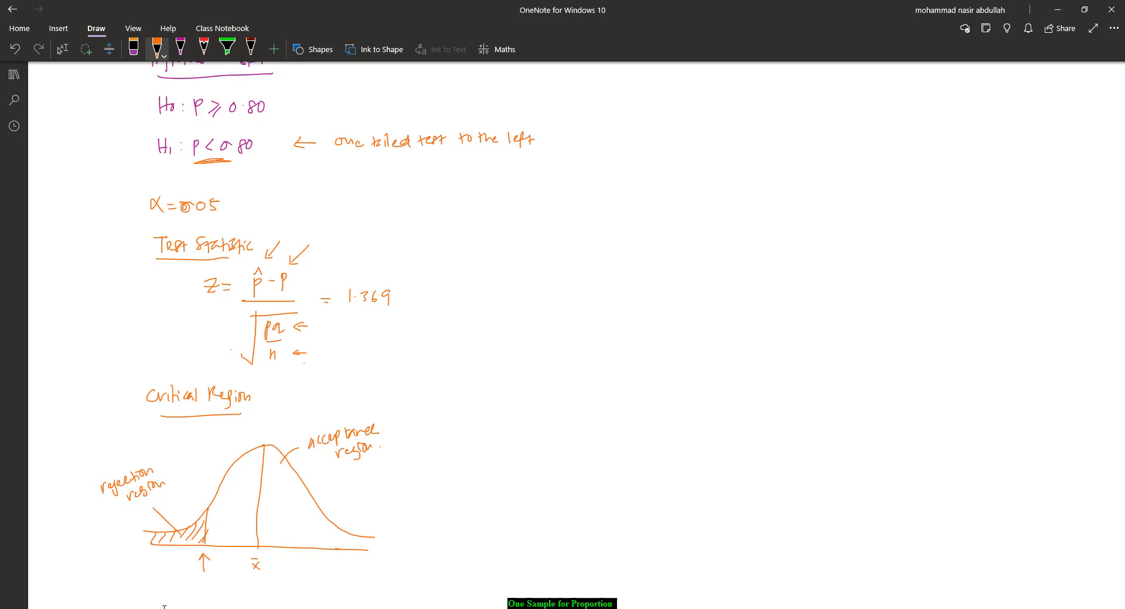
{"action": "left_click_drag", "start_coordinate": [208, 512], "coordinate": [208, 546]}
Step: Switch to the spreadsheet and label cell D10 'critical value'
{"action": "left_click", "coordinate": [719, 608]}
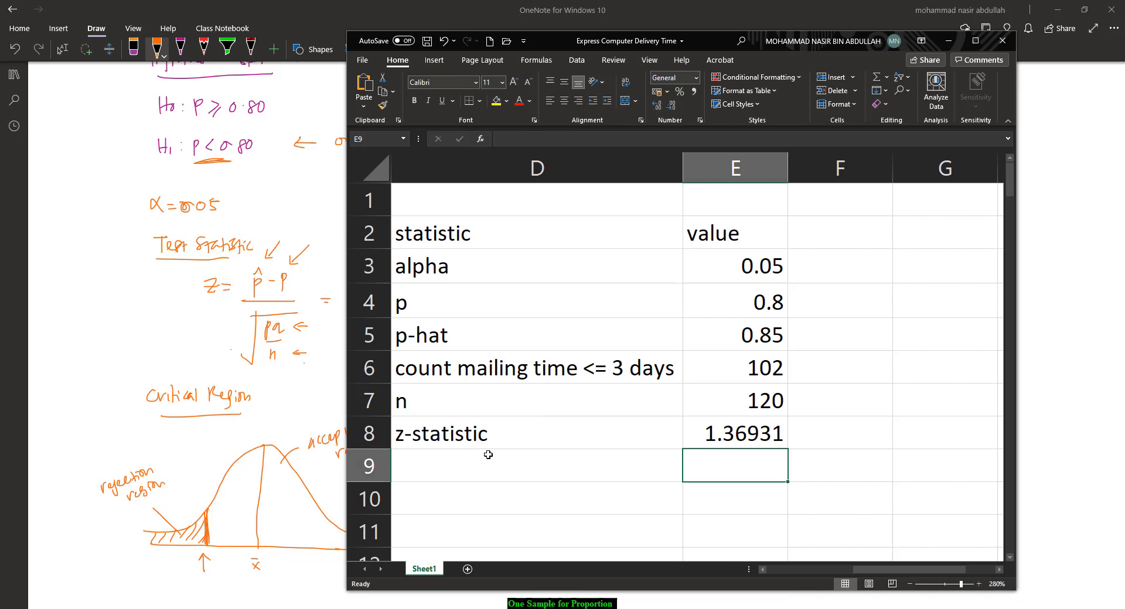
{"action": "left_click", "coordinate": [434, 503]}
{"action": "type", "text": "critica"}
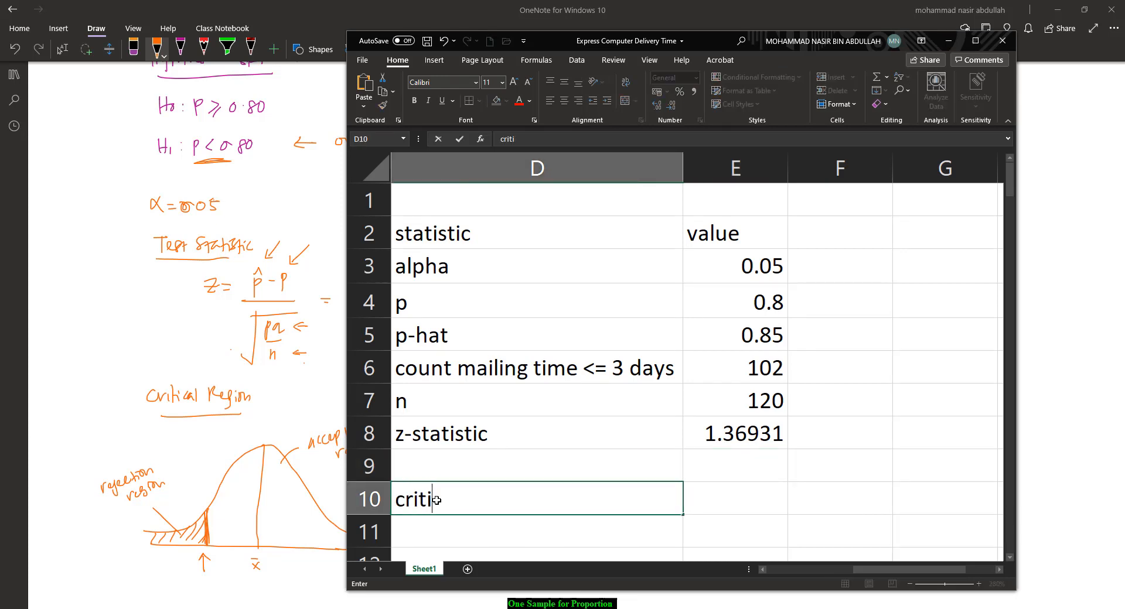
{"action": "key", "text": "BackSpace"}
{"action": "type", "text": "al value"}
{"action": "key", "text": "Tab"}
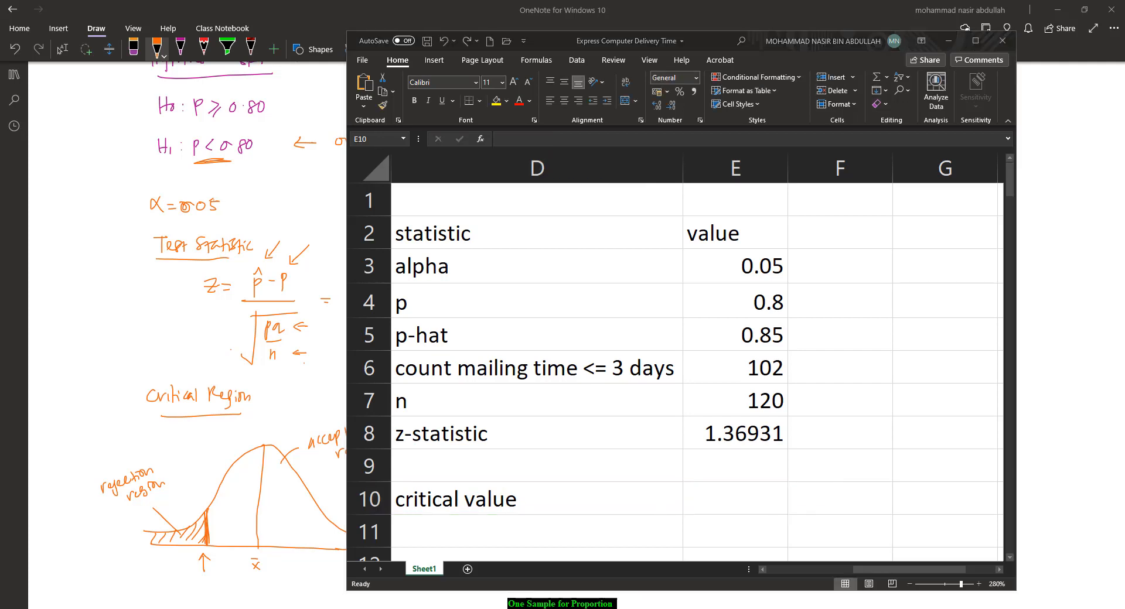
Step: Enter the formula =NORM.S.INV(1-E3) in E10 to compute the critical value
{"action": "left_click", "coordinate": [742, 494]}
{"action": "type", "text": "=NO"}
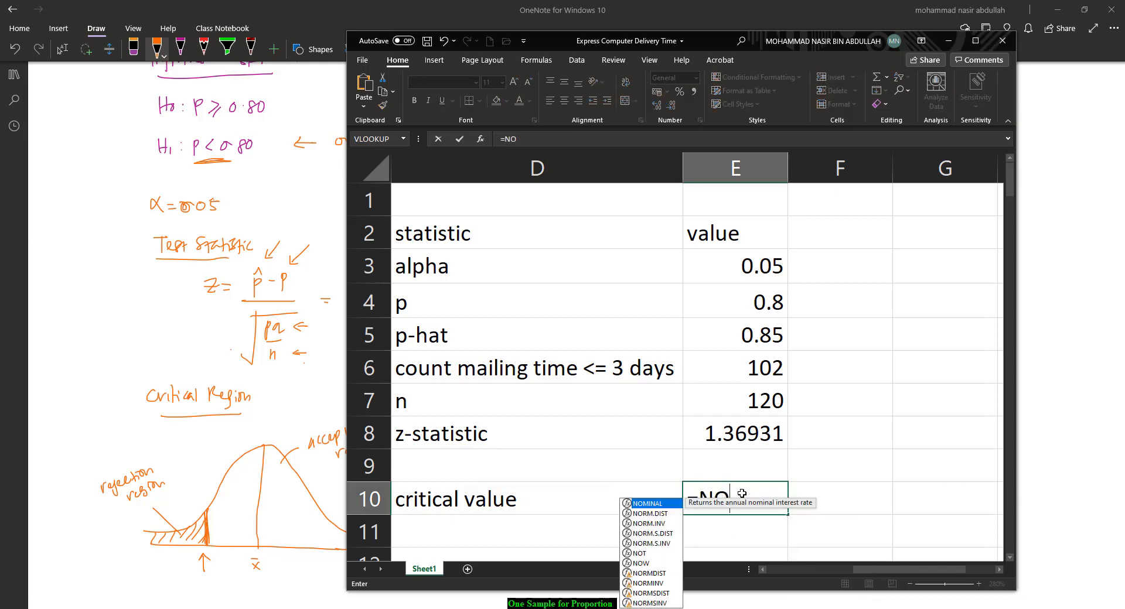
{"action": "type", "text": "RM."}
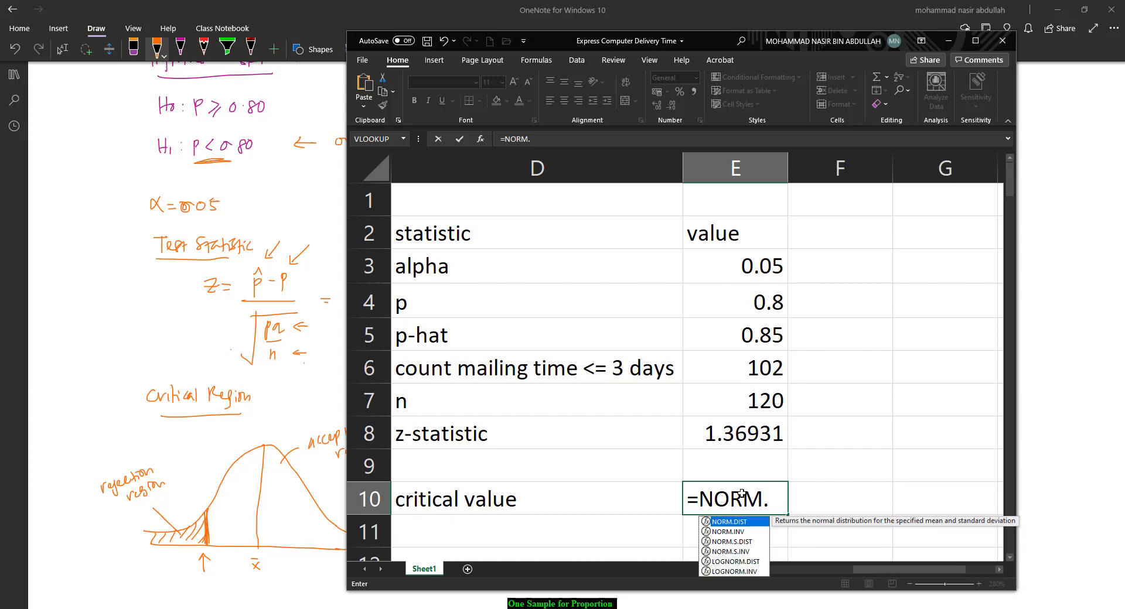
{"action": "type", "text": "S.D"}
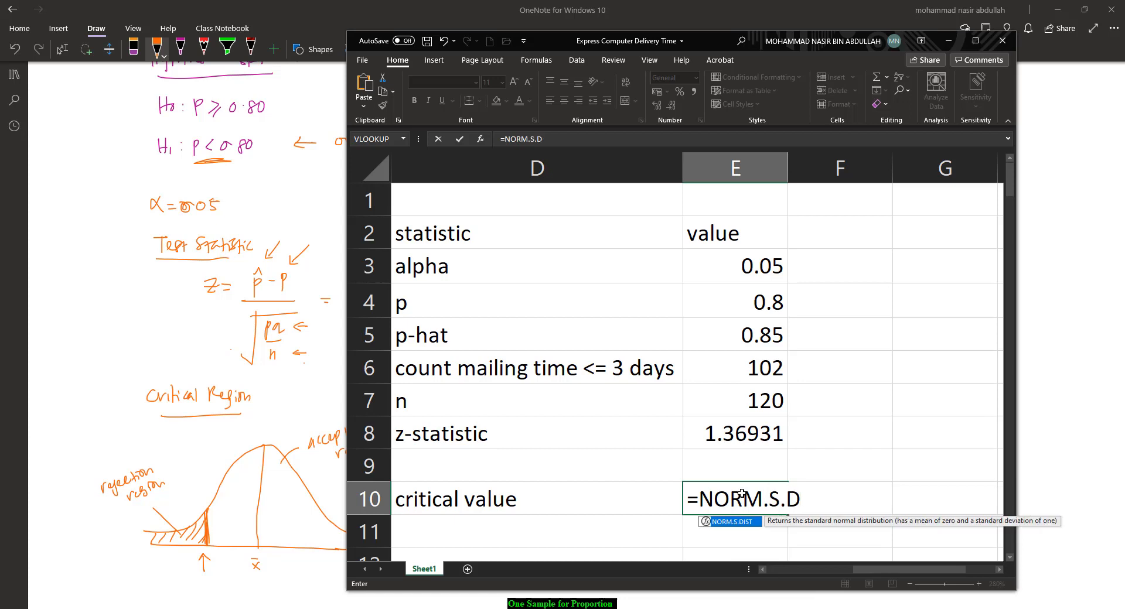
{"action": "key", "text": "BackSpace"}
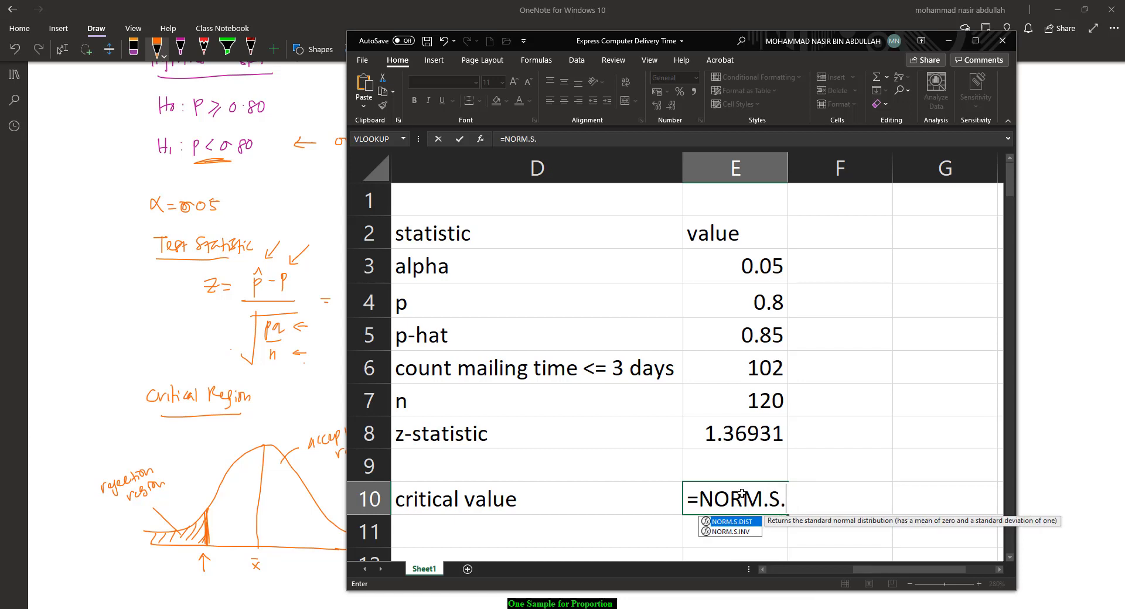
{"action": "type", "text": "INV"}
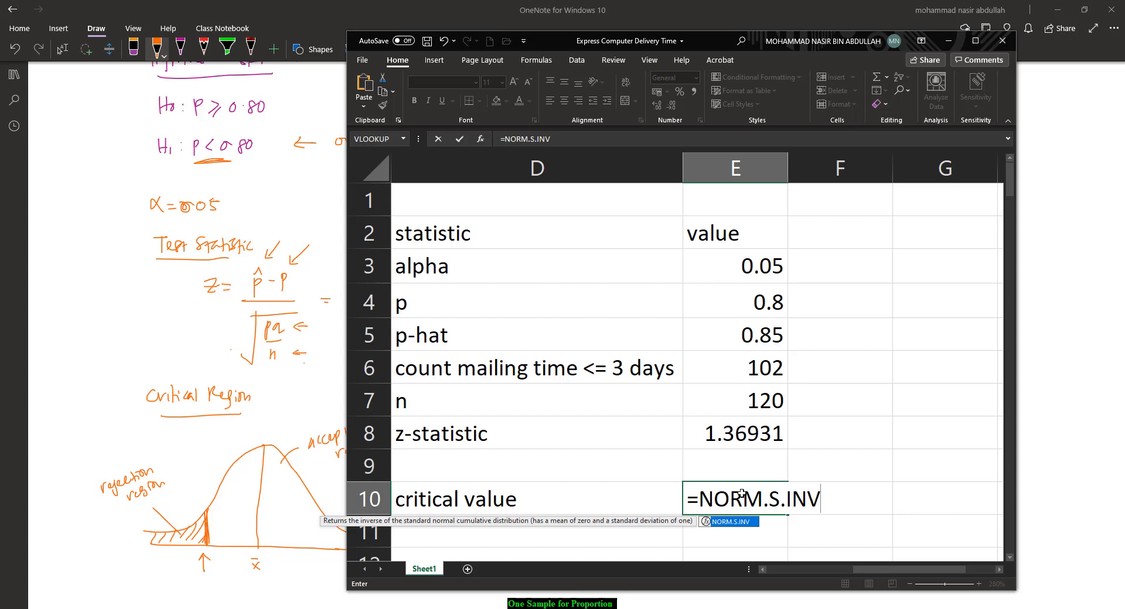
{"action": "type", "text": "("}
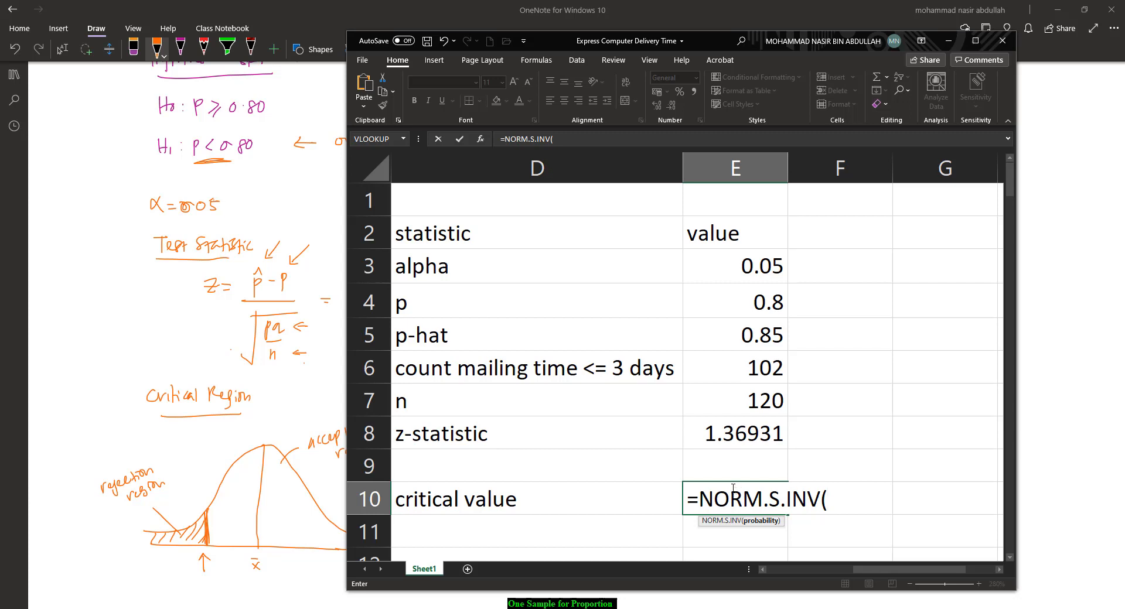
{"action": "type", "text": "1-"}
{"action": "left_click", "coordinate": [735, 266]}
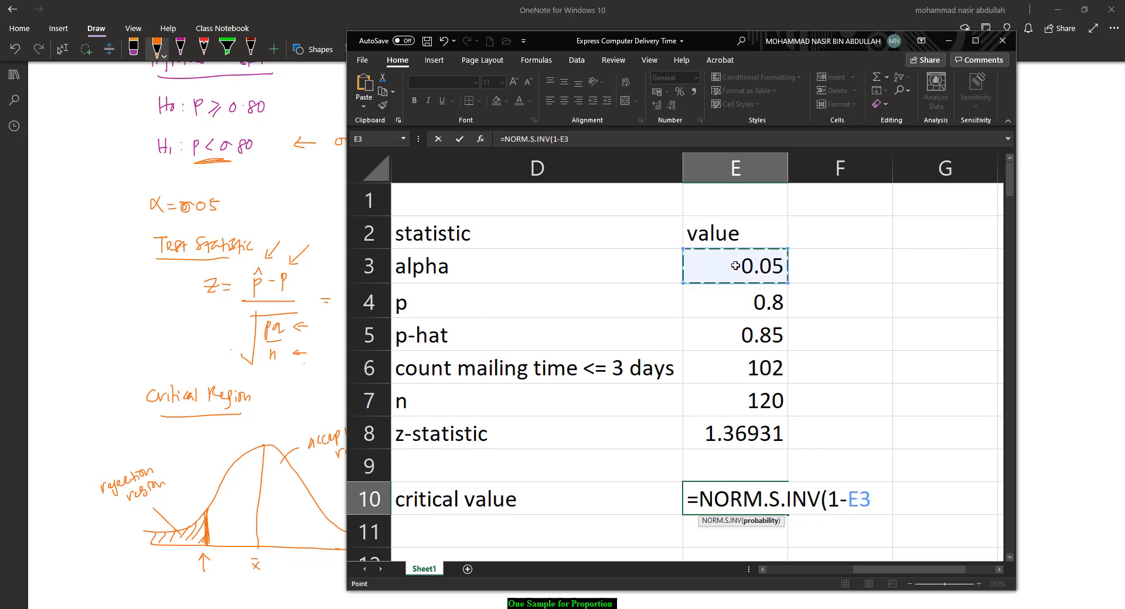
{"action": "type", "text": ")"}
{"action": "key", "text": "Return"}
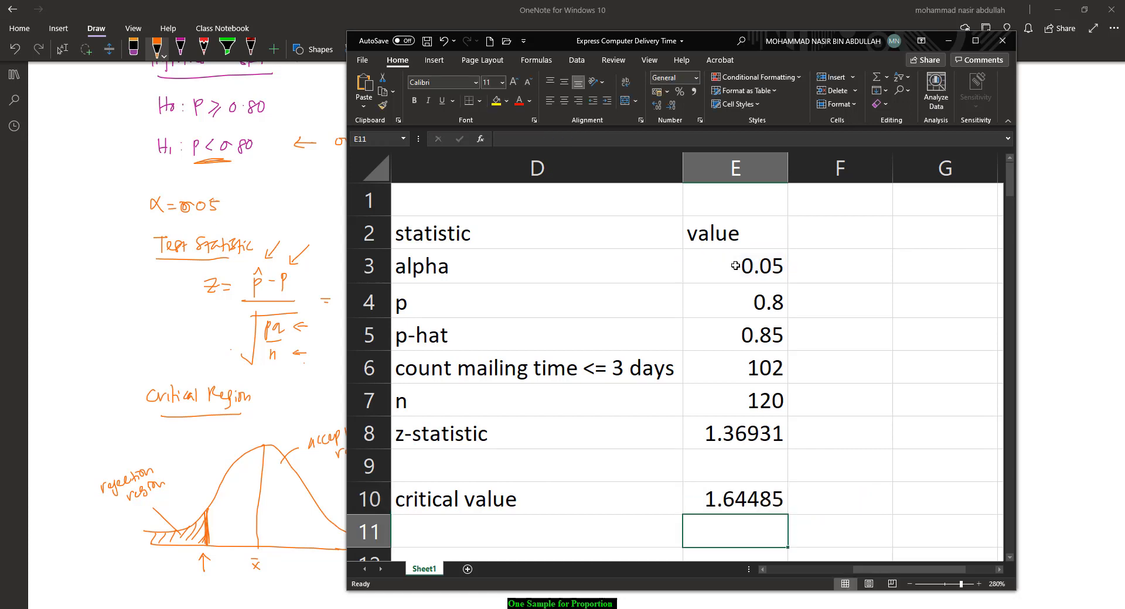
Step: Return to the notes and handwrite '-1.645' under the critical boundary arrow, checking the value in the spreadsheet
{"action": "left_click", "coordinate": [0, 470]}
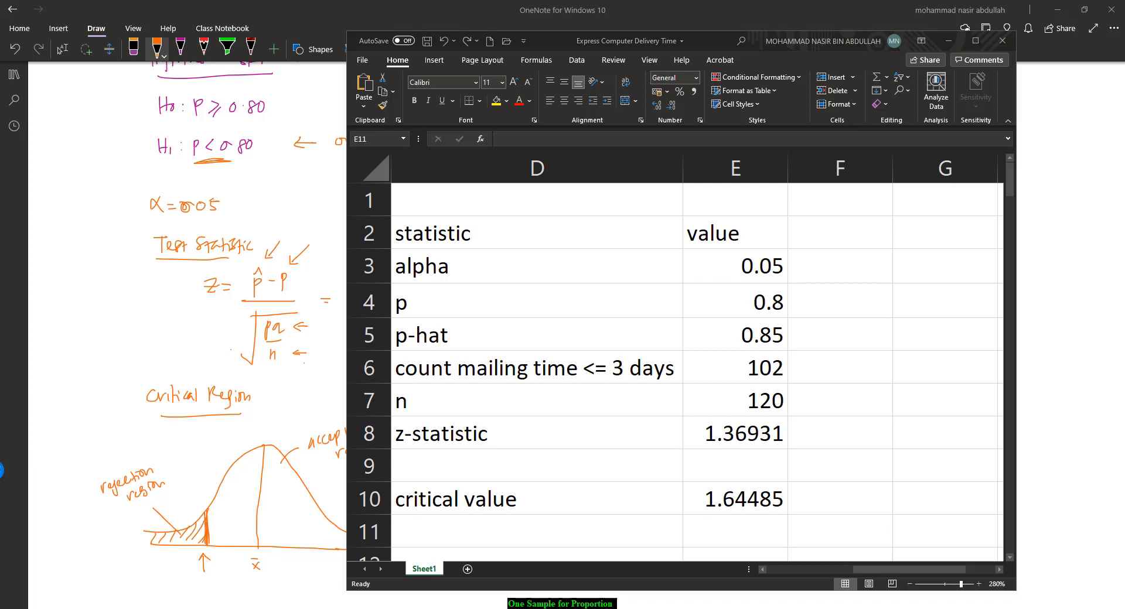
{"action": "scroll", "coordinate": [270, 457], "scroll_direction": "down", "scroll_amount": 3}
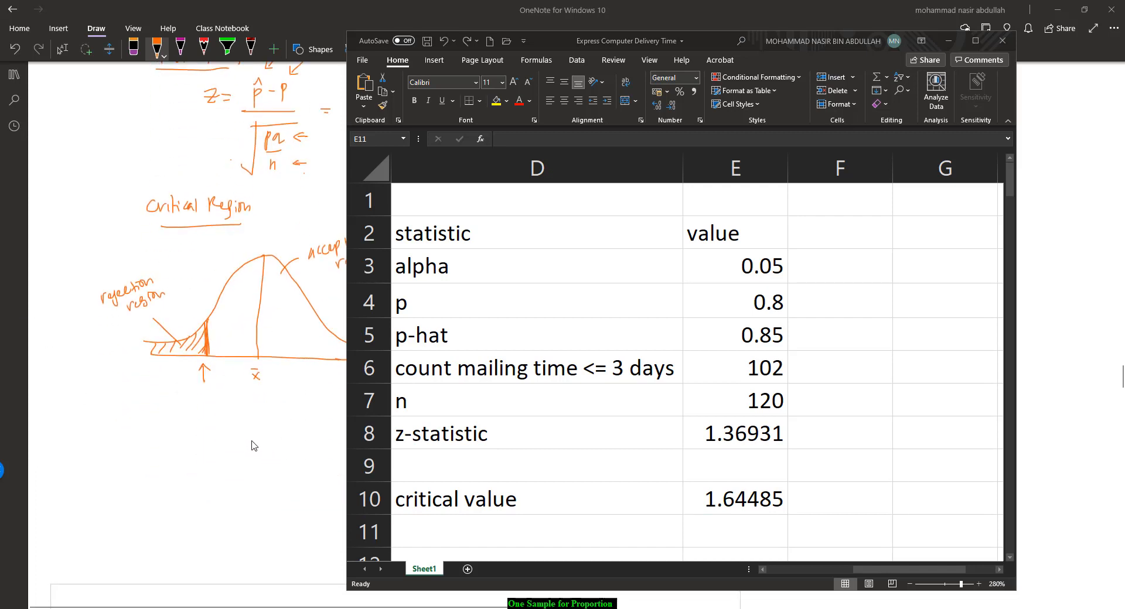
{"action": "left_click", "coordinate": [200, 442]}
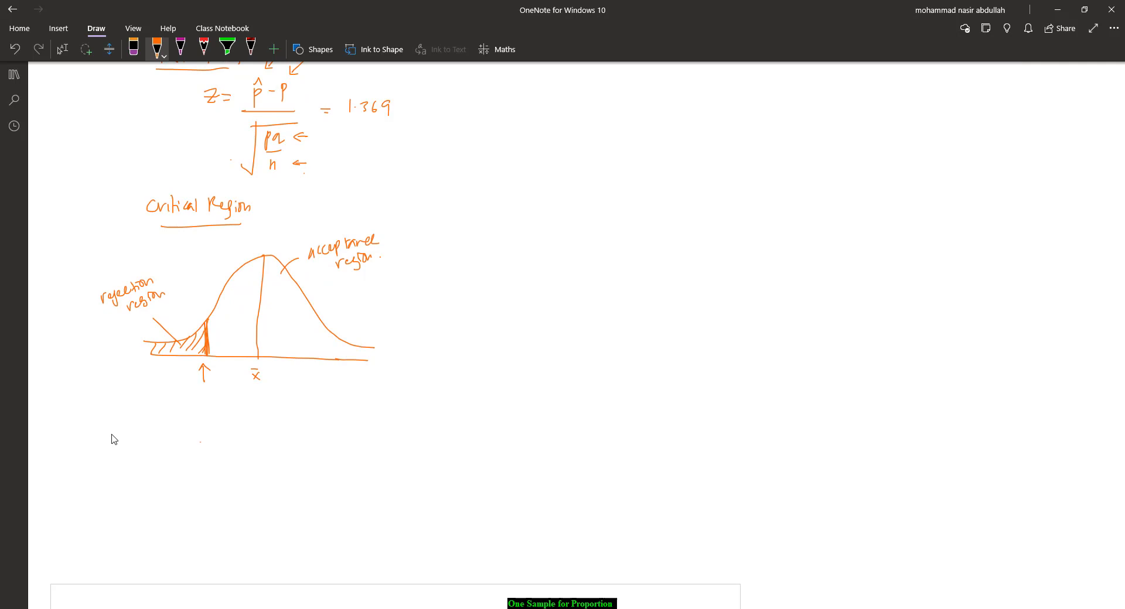
{"action": "mouse_move", "coordinate": [194, 393]}
{"action": "left_mouse_down"}
{"action": "mouse_move", "coordinate": [190, 406]}
{"action": "mouse_move", "coordinate": [203, 403]}
{"action": "left_mouse_up"}
{"action": "left_click", "coordinate": [194, 401]}
{"action": "left_click_drag", "start_coordinate": [219, 395], "coordinate": [219, 404]}
{"action": "key", "text": "alt+Tab"}
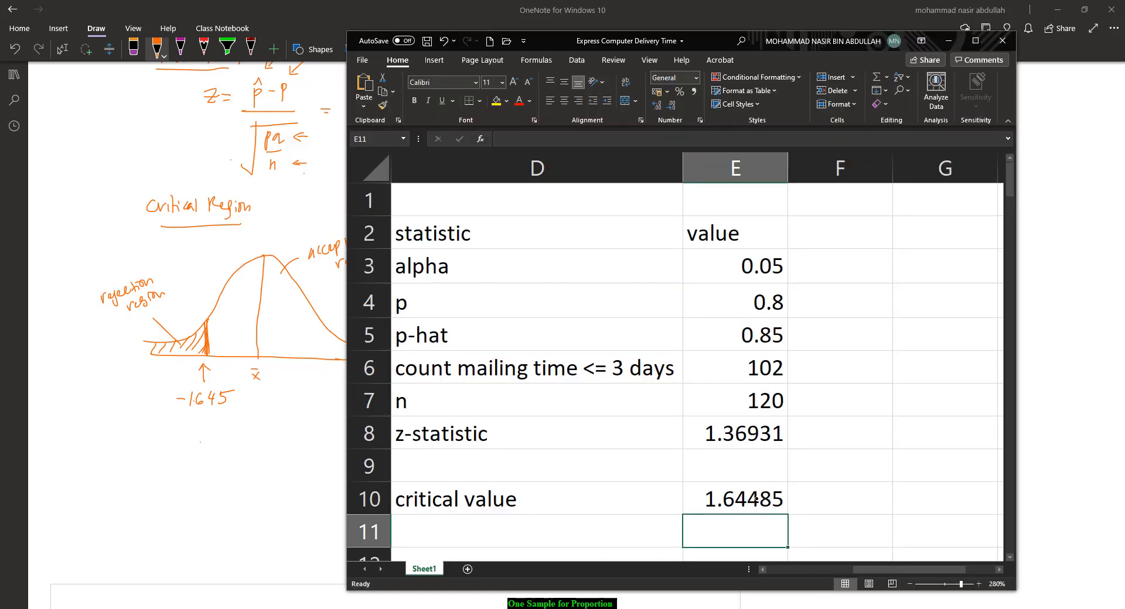
{"action": "left_click", "coordinate": [173, 455]}
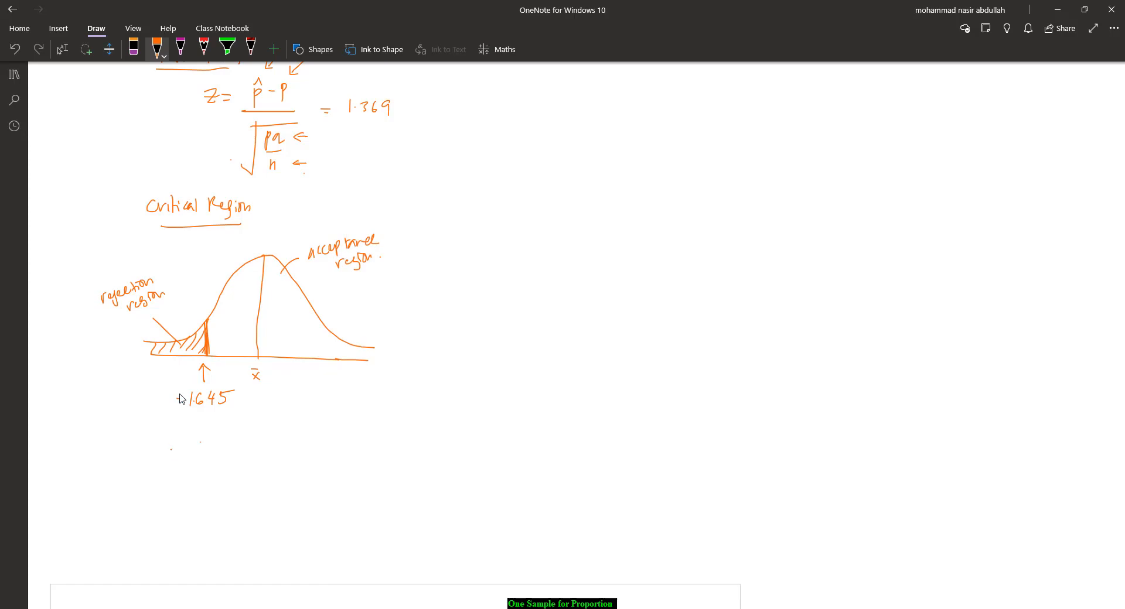
Step: Review the Excel function table for the critical z-value formula on the earlier page
{"action": "scroll", "coordinate": [234, 391], "scroll_direction": "up", "scroll_amount": 20}
{"action": "scroll", "coordinate": [241, 387], "scroll_direction": "up", "scroll_amount": 15}
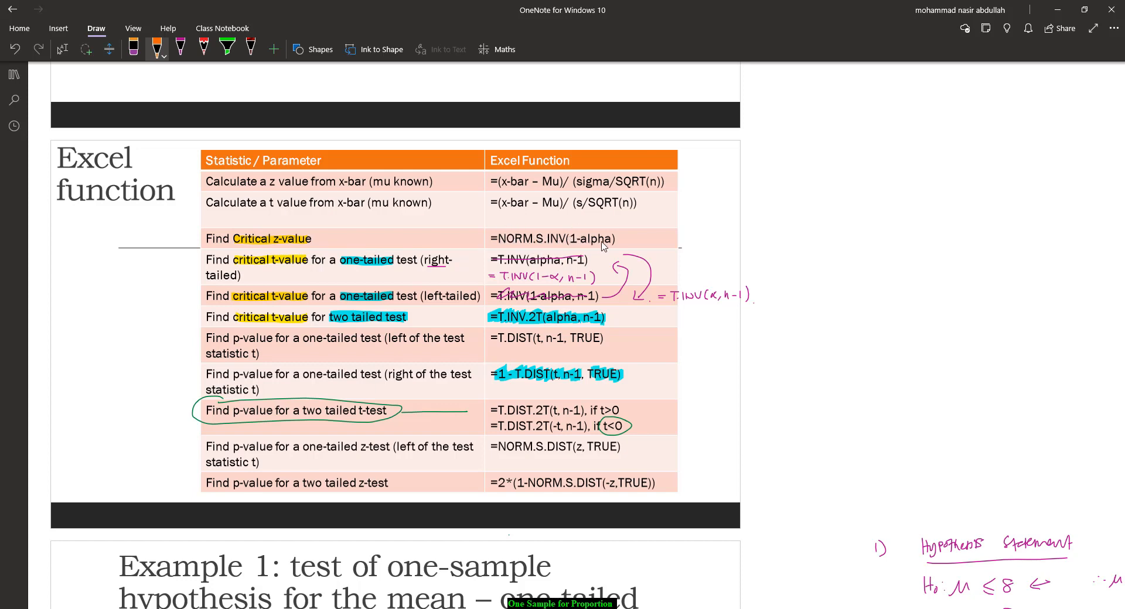
{"action": "scroll", "coordinate": [463, 357], "scroll_direction": "down", "scroll_amount": 15}
{"action": "scroll", "coordinate": [408, 370], "scroll_direction": "down", "scroll_amount": 20}
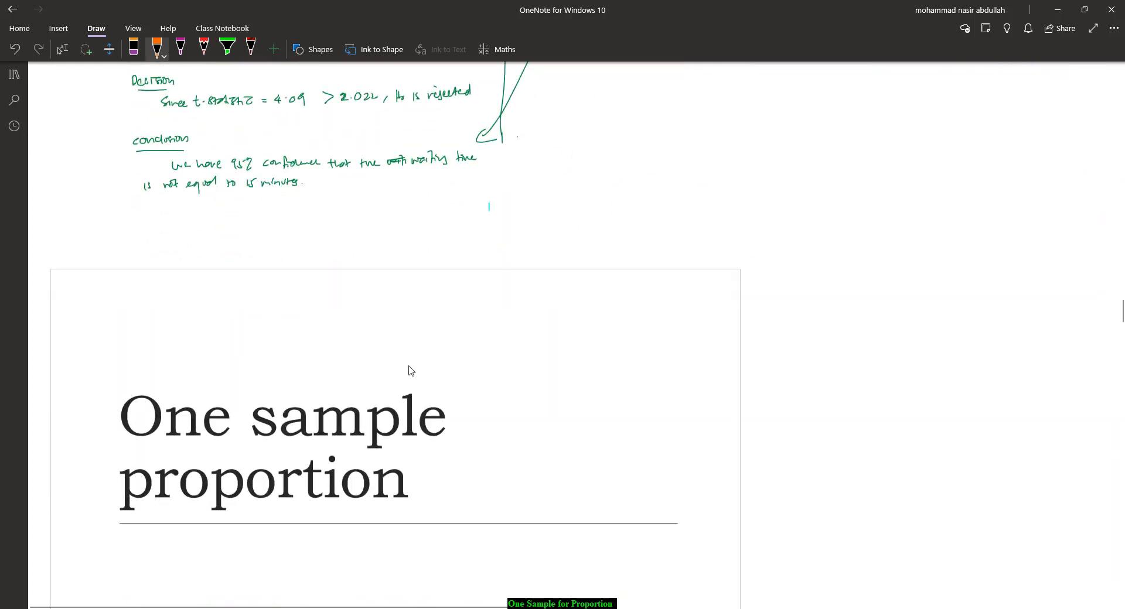
{"action": "scroll", "coordinate": [413, 371], "scroll_direction": "down", "scroll_amount": 10}
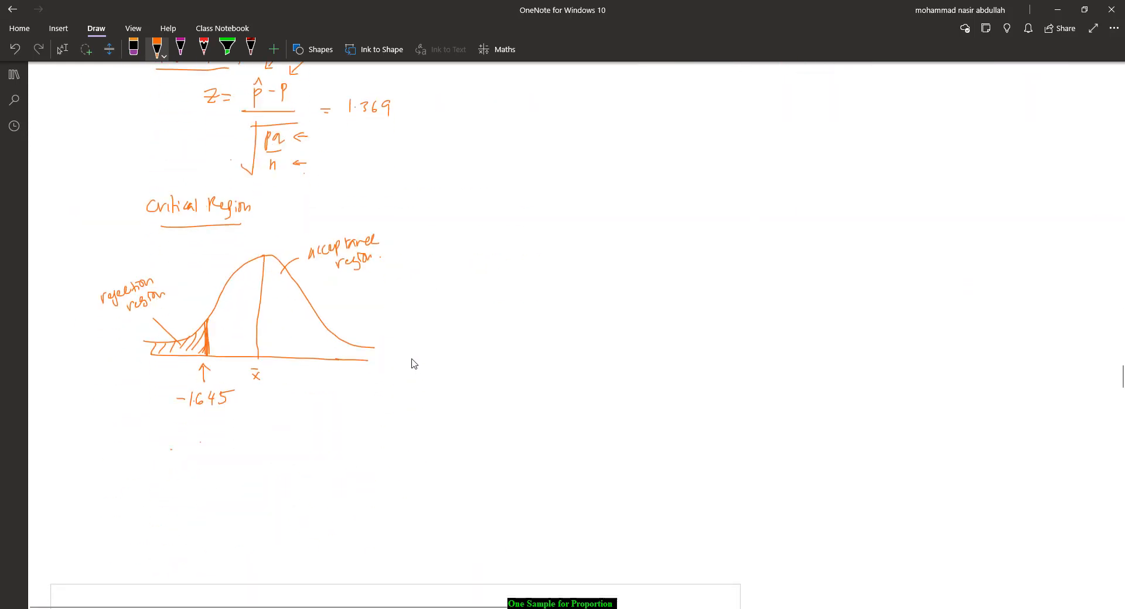
Step: Insert space below the curve and handwrite an underlined 'Decision Rule' heading in magenta, starting with 'if'
{"action": "left_click", "coordinate": [109, 49]}
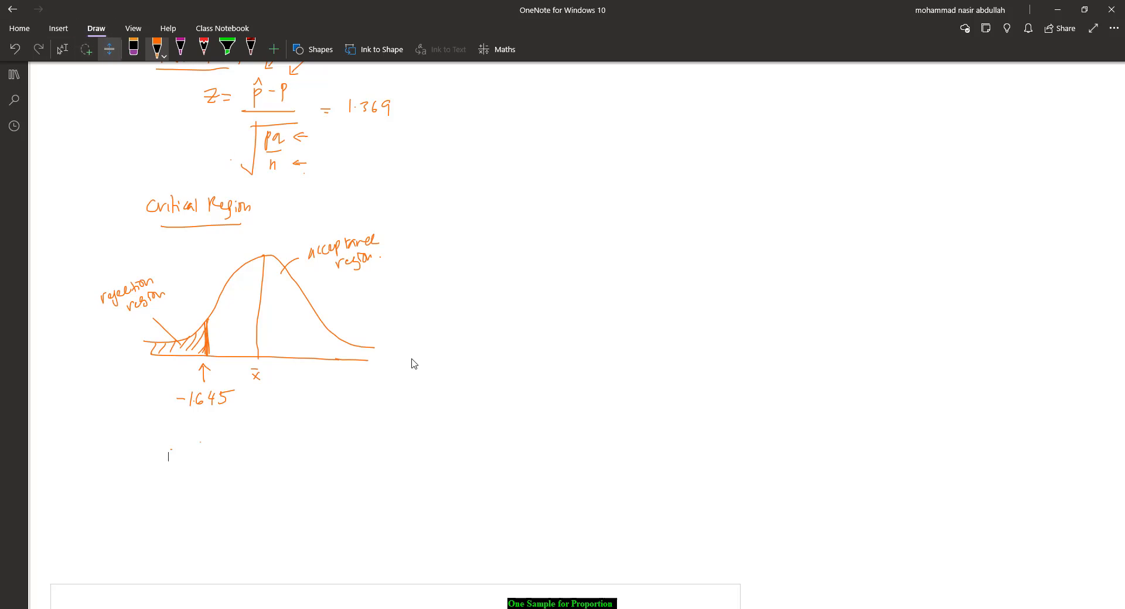
{"action": "left_click_drag", "start_coordinate": [804, 406], "coordinate": [804, 585]}
{"action": "left_click", "coordinate": [181, 49]}
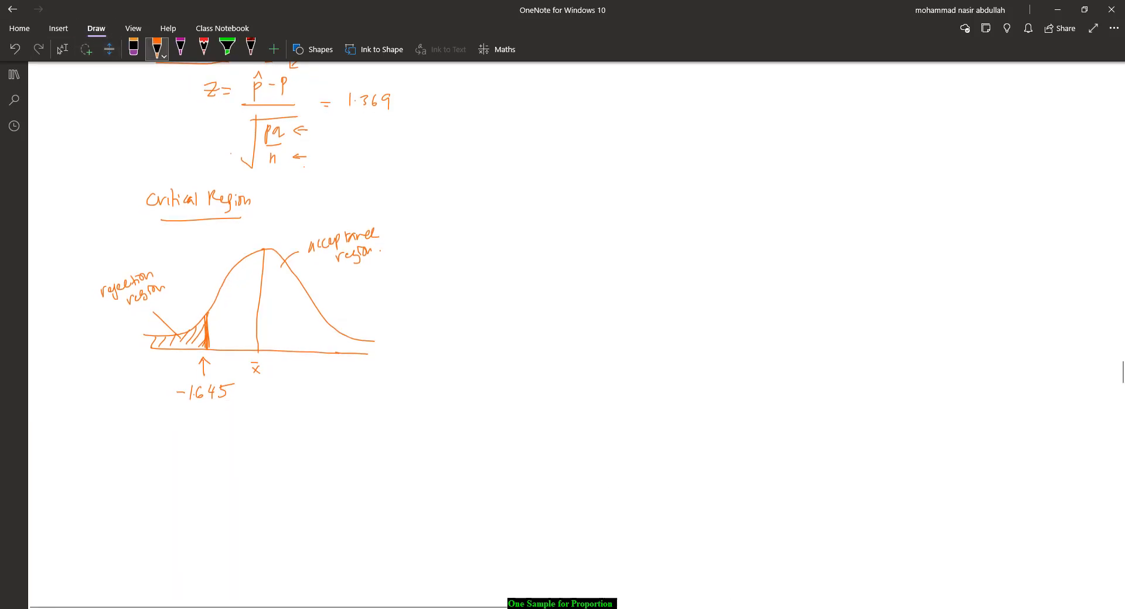
{"action": "mouse_move", "coordinate": [136, 435]}
{"action": "left_mouse_down"}
{"action": "mouse_move", "coordinate": [137, 449]}
{"action": "mouse_move", "coordinate": [156, 447]}
{"action": "left_mouse_up"}
{"action": "left_click_drag", "start_coordinate": [158, 442], "coordinate": [209, 446]}
{"action": "left_click_drag", "start_coordinate": [214, 432], "coordinate": [214, 447]}
{"action": "mouse_move", "coordinate": [137, 455]}
{"action": "left_mouse_down"}
{"action": "mouse_move", "coordinate": [209, 456]}
{"action": "mouse_move", "coordinate": [185, 484]}
{"action": "left_mouse_up"}
{"action": "left_click", "coordinate": [179, 476]}
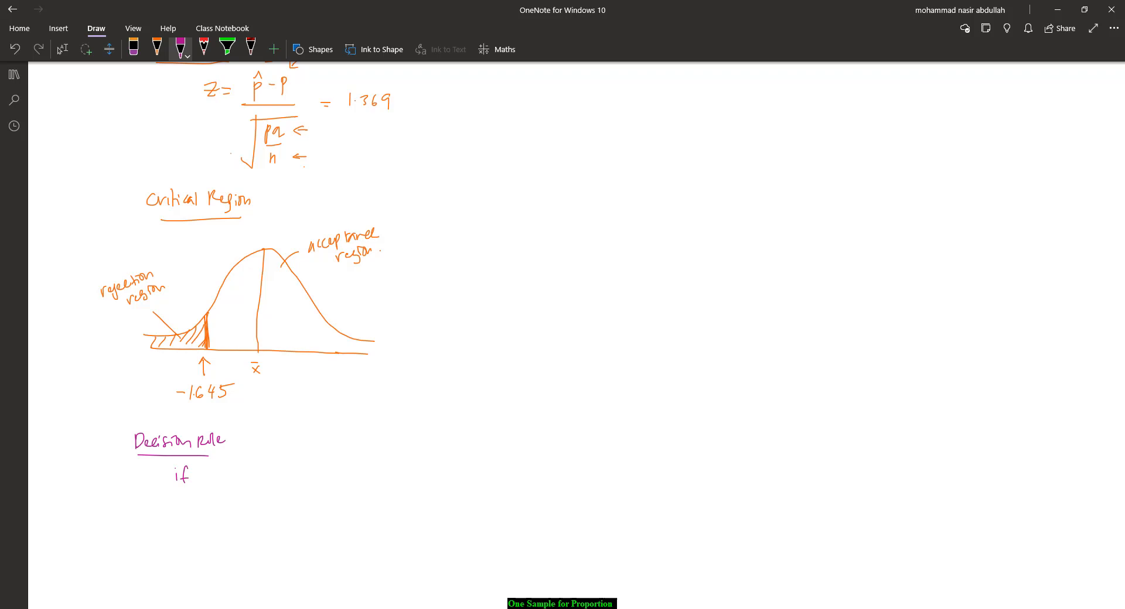
Step: Label -1.645 as Z0.05 with an arrow pointing to it
{"action": "left_click_drag", "start_coordinate": [160, 389], "coordinate": [109, 396]}
{"action": "left_click_drag", "start_coordinate": [210, 471], "coordinate": [227, 484]}
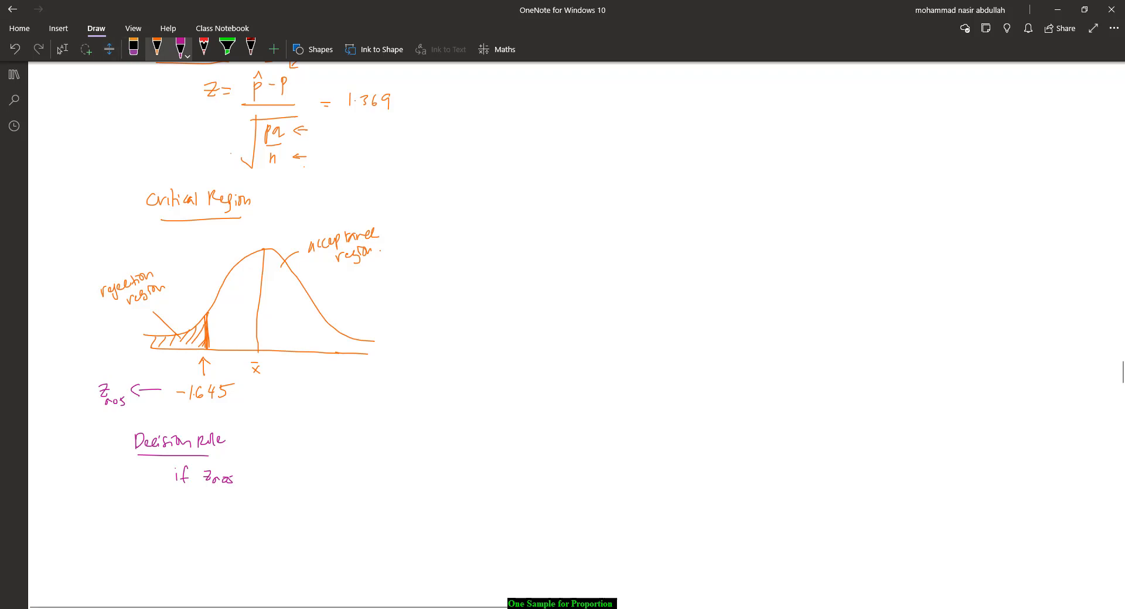
{"action": "left_click", "coordinate": [133, 49]}
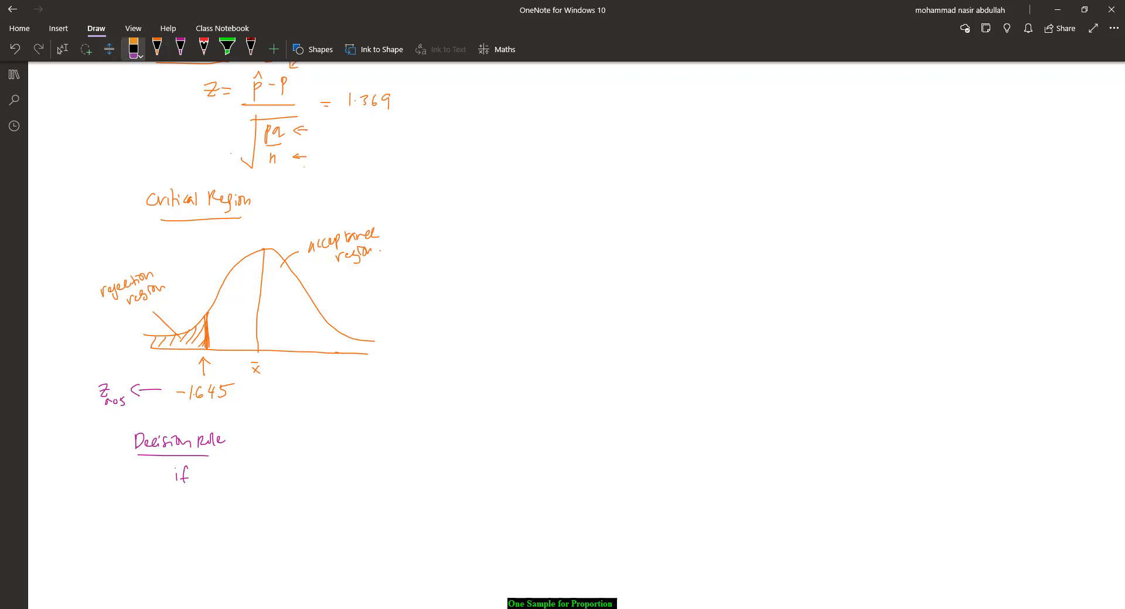
{"action": "left_click", "coordinate": [180, 49]}
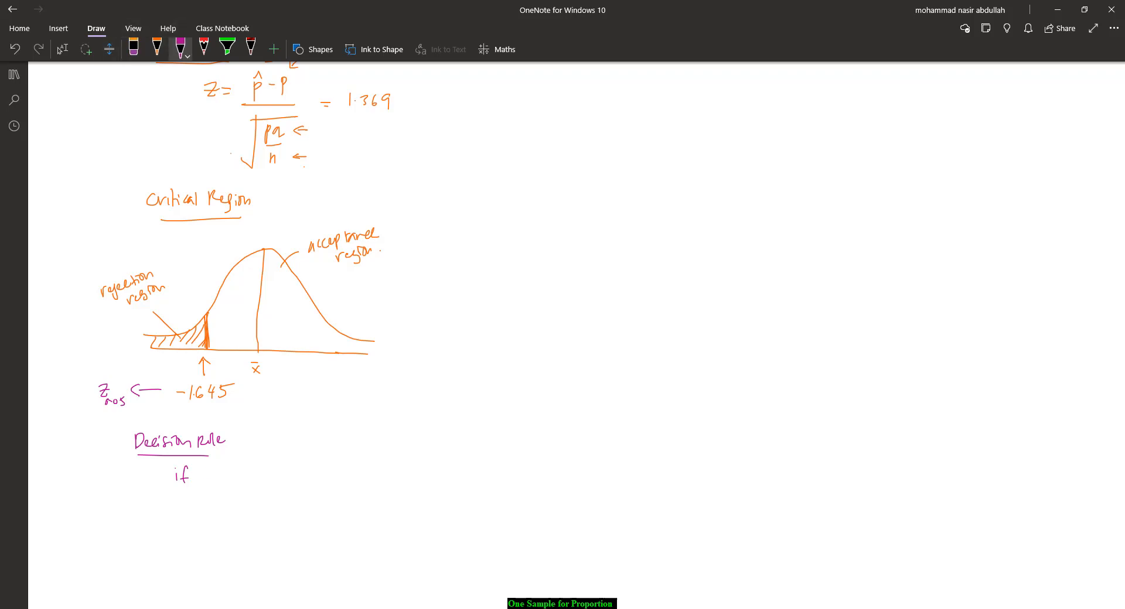
Step: Write 'Zcalculated' after 'if' and mark 1.369 with an arrow labelled 'Zcalculated'
{"action": "mouse_move", "coordinate": [208, 467]}
{"action": "left_mouse_down"}
{"action": "mouse_move", "coordinate": [214, 479]}
{"action": "mouse_move", "coordinate": [274, 473]}
{"action": "left_mouse_up"}
{"action": "mouse_move", "coordinate": [418, 92]}
{"action": "left_mouse_down"}
{"action": "mouse_move", "coordinate": [433, 102]}
{"action": "mouse_move", "coordinate": [501, 92]}
{"action": "left_mouse_up"}
{"action": "left_click", "coordinate": [447, 96]}
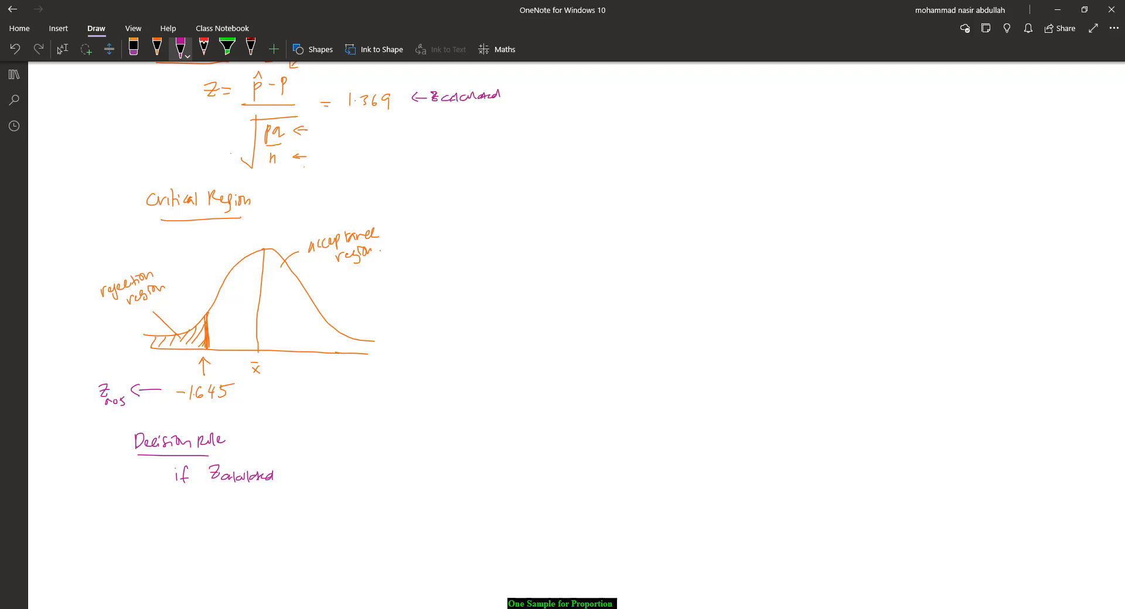
Step: Complete the decision rule: '< Z0.05 (-1.645), Ho is rejected'
{"action": "mouse_move", "coordinate": [305, 468]}
{"action": "left_mouse_down"}
{"action": "mouse_move", "coordinate": [305, 477]}
{"action": "mouse_move", "coordinate": [382, 475]}
{"action": "left_mouse_up"}
{"action": "left_click", "coordinate": [378, 475]}
{"action": "left_click_drag", "start_coordinate": [388, 468], "coordinate": [448, 478]}
{"action": "left_click_drag", "start_coordinate": [452, 465], "coordinate": [453, 471]}
{"action": "left_click_drag", "start_coordinate": [457, 468], "coordinate": [544, 458]}
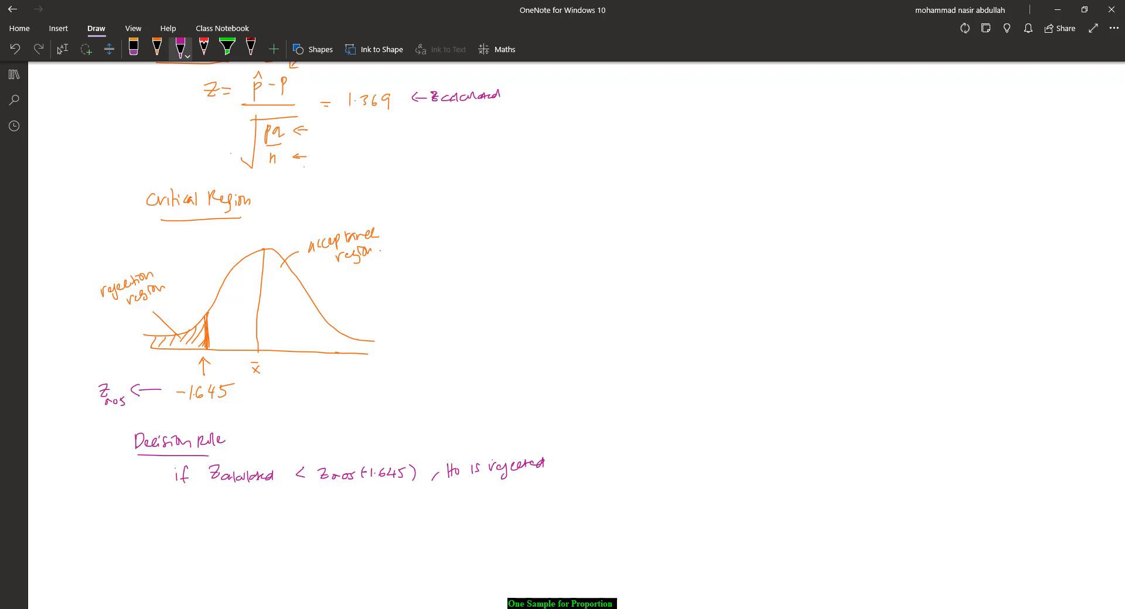
Step: Double-underline 1.369, add an arrow into the rejection region, and touch up the -1.645 in the rule
{"action": "left_click_drag", "start_coordinate": [348, 114], "coordinate": [394, 115]}
{"action": "left_click_drag", "start_coordinate": [348, 117], "coordinate": [391, 118]}
{"action": "left_click_drag", "start_coordinate": [178, 345], "coordinate": [169, 365]}
{"action": "left_click_drag", "start_coordinate": [353, 476], "coordinate": [369, 475]}
Step: Add an underlined 'Decision' heading and begin the decision sentence with 'Since Zcalculated >'
{"action": "mouse_move", "coordinate": [109, 519]}
{"action": "left_mouse_down"}
{"action": "mouse_move", "coordinate": [119, 534]}
{"action": "mouse_move", "coordinate": [161, 523]}
{"action": "mouse_move", "coordinate": [147, 540]}
{"action": "left_mouse_up"}
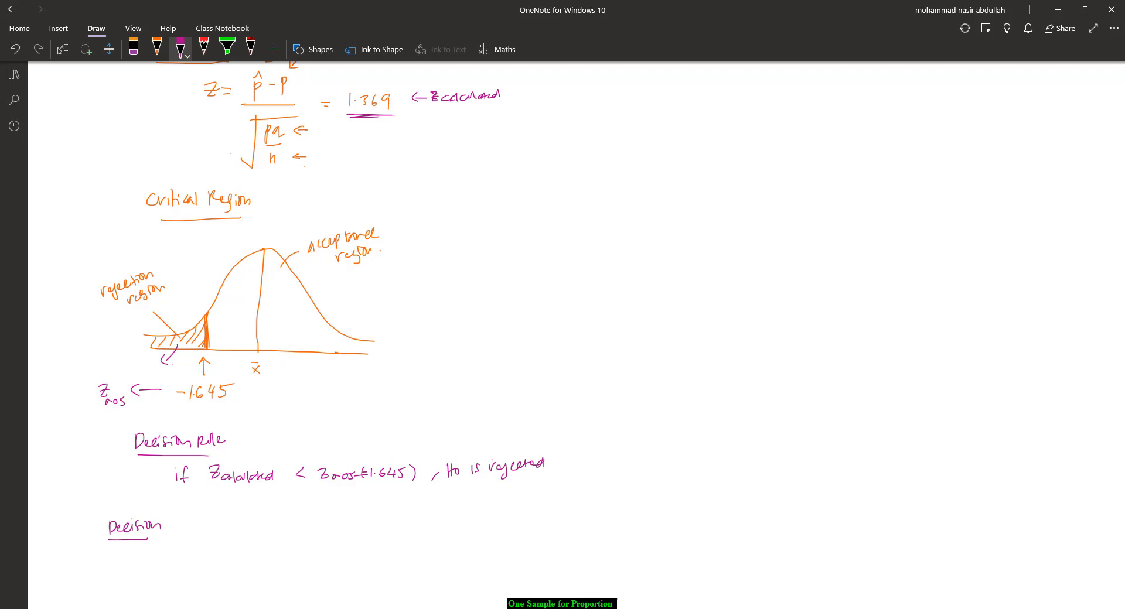
{"action": "scroll", "coordinate": [562, 333], "scroll_direction": "down", "scroll_amount": 3}
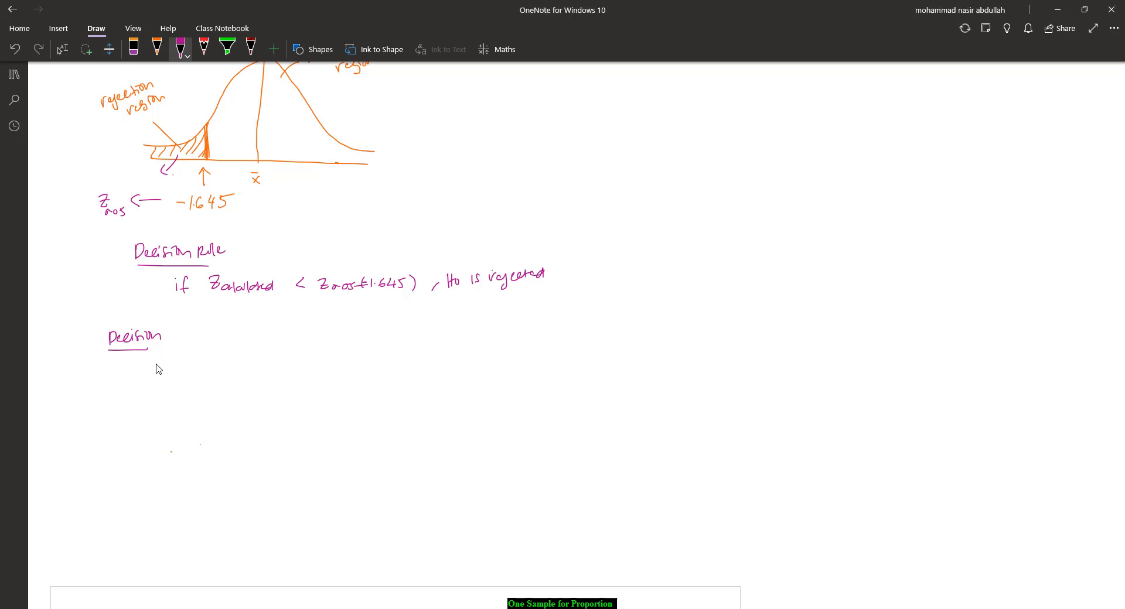
{"action": "left_click_drag", "start_coordinate": [156, 366], "coordinate": [292, 378]}
{"action": "left_click_drag", "start_coordinate": [234, 348], "coordinate": [233, 359]}
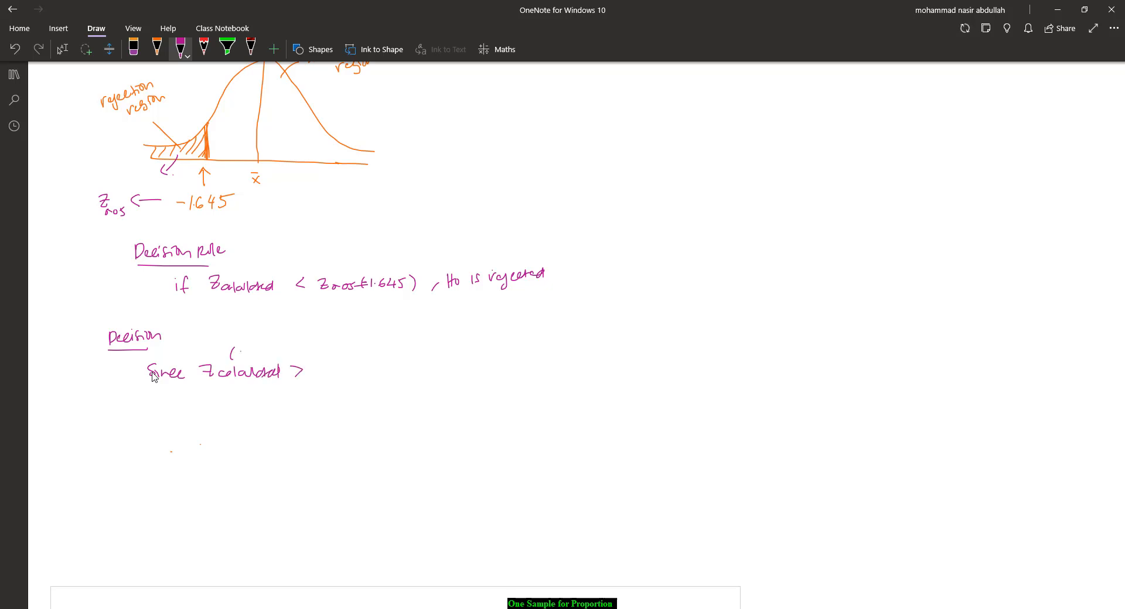
Step: Annotate Zcalculated with '(1.369)', add 'Z0.05 (-1.645),' to the decision, and tick 1.369's position on the curve's axis
{"action": "scroll", "coordinate": [275, 381], "scroll_direction": "up", "scroll_amount": 3}
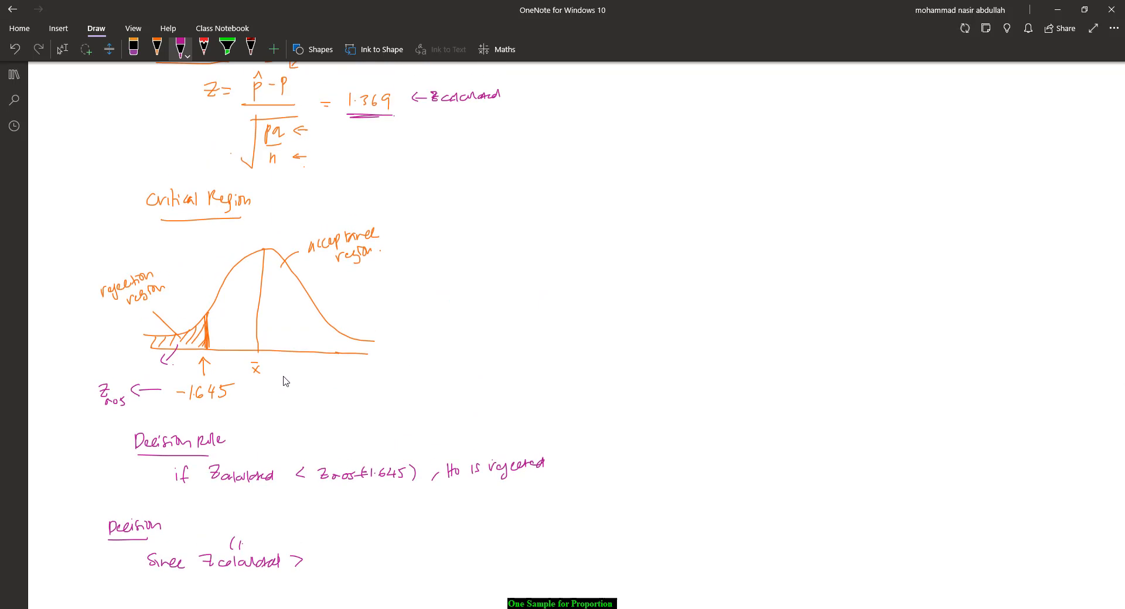
{"action": "mouse_move", "coordinate": [246, 540]}
{"action": "left_mouse_down"}
{"action": "mouse_move", "coordinate": [246, 551]}
{"action": "mouse_move", "coordinate": [320, 569]}
{"action": "mouse_move", "coordinate": [401, 572]}
{"action": "left_mouse_up"}
{"action": "left_click_drag", "start_coordinate": [288, 346], "coordinate": [287, 359]}
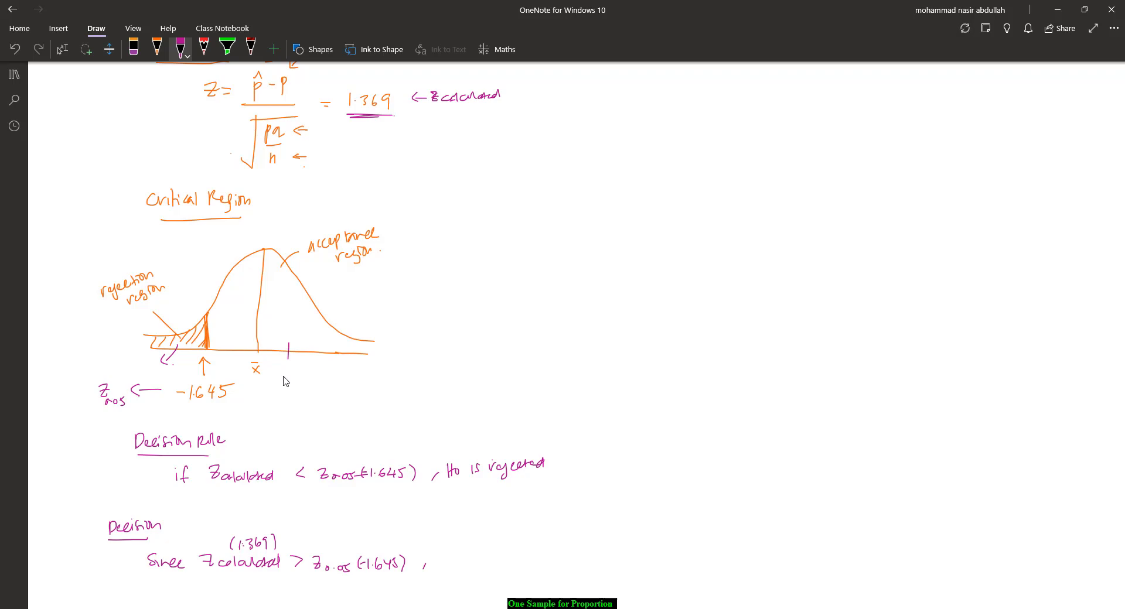
Step: Finish the decision sentence with 'Ho is accepted.'
{"action": "mouse_move", "coordinate": [439, 557]}
{"action": "left_mouse_down"}
{"action": "mouse_move", "coordinate": [439, 575]}
{"action": "mouse_move", "coordinate": [445, 564]}
{"action": "left_mouse_up"}
{"action": "left_click_drag", "start_coordinate": [445, 562], "coordinate": [444, 572]}
{"action": "left_click_drag", "start_coordinate": [451, 564], "coordinate": [515, 564]}
{"action": "mouse_move", "coordinate": [520, 560]}
{"action": "left_mouse_down"}
{"action": "mouse_move", "coordinate": [521, 574]}
{"action": "mouse_move", "coordinate": [546, 555]}
{"action": "left_mouse_up"}
Step: Add an underlined 'Conclusion' heading and write 'The claimed made by computer store is supported by our statistical hypothesis.'
{"action": "scroll", "coordinate": [286, 382], "scroll_direction": "down", "scroll_amount": 5}
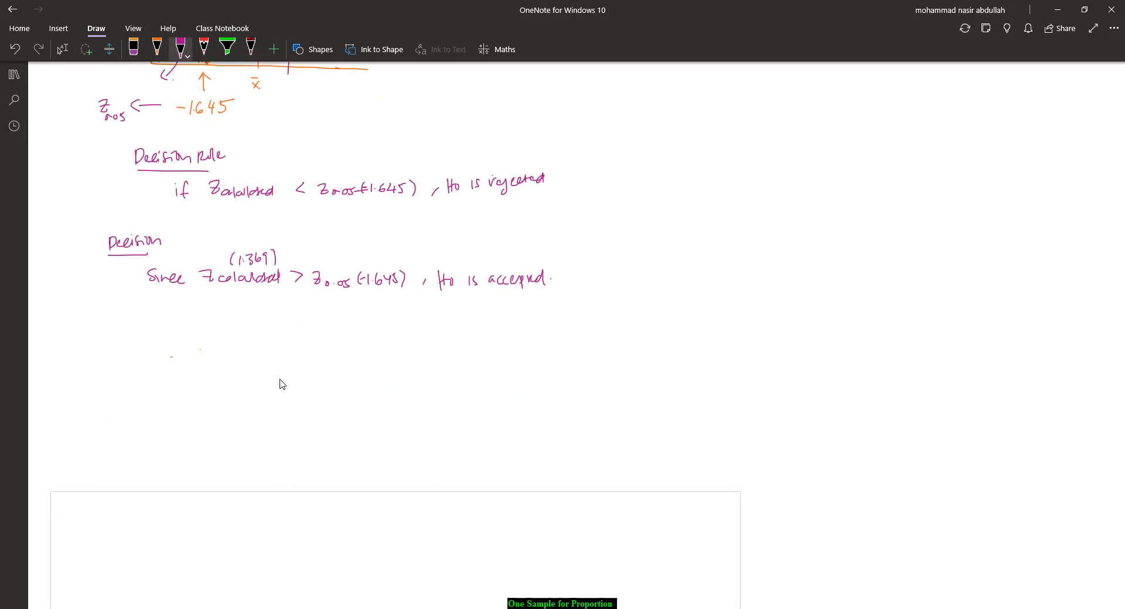
{"action": "mouse_move", "coordinate": [120, 344]}
{"action": "left_mouse_down"}
{"action": "mouse_move", "coordinate": [127, 353]}
{"action": "mouse_move", "coordinate": [182, 346]}
{"action": "mouse_move", "coordinate": [174, 361]}
{"action": "left_mouse_up"}
{"action": "mouse_move", "coordinate": [155, 378]}
{"action": "left_mouse_down"}
{"action": "mouse_move", "coordinate": [167, 377]}
{"action": "mouse_move", "coordinate": [161, 390]}
{"action": "mouse_move", "coordinate": [190, 389]}
{"action": "left_mouse_up"}
{"action": "mouse_move", "coordinate": [199, 379]}
{"action": "left_mouse_down"}
{"action": "mouse_move", "coordinate": [202, 390]}
{"action": "mouse_move", "coordinate": [283, 380]}
{"action": "mouse_move", "coordinate": [330, 391]}
{"action": "mouse_move", "coordinate": [463, 369]}
{"action": "left_mouse_up"}
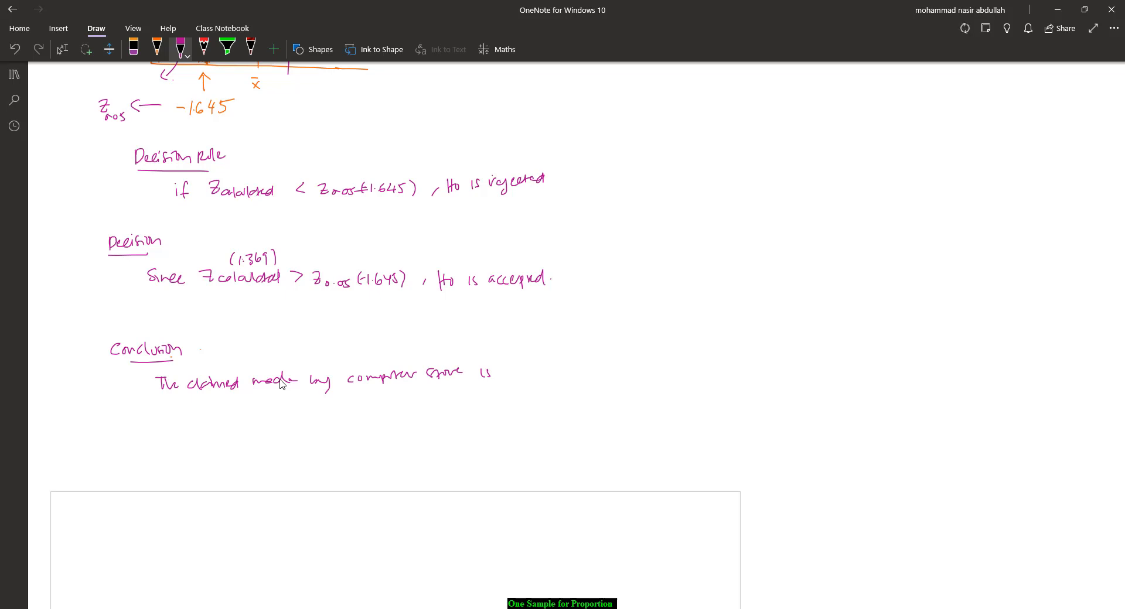
{"action": "mouse_move", "coordinate": [514, 370]}
{"action": "left_mouse_down"}
{"action": "mouse_move", "coordinate": [509, 376]}
{"action": "mouse_move", "coordinate": [574, 363]}
{"action": "left_mouse_up"}
{"action": "mouse_move", "coordinate": [136, 416]}
{"action": "left_mouse_down"}
{"action": "mouse_move", "coordinate": [148, 430]}
{"action": "mouse_move", "coordinate": [343, 407]}
{"action": "left_mouse_up"}
{"action": "left_click_drag", "start_coordinate": [312, 411], "coordinate": [325, 408]}
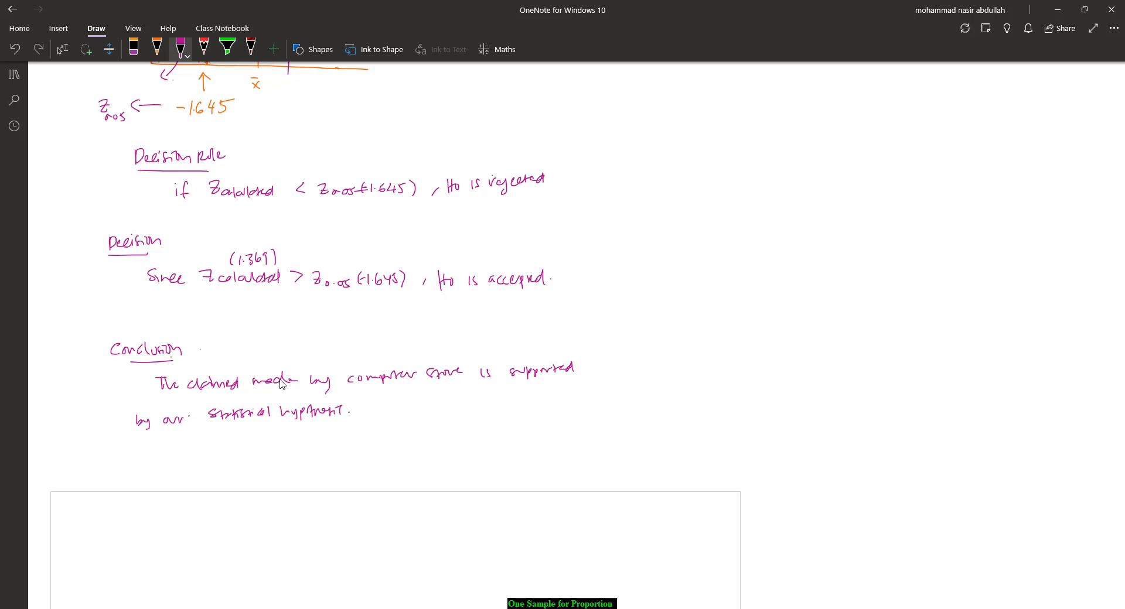
Step: Scroll through the page to review the full worked solution from the question to the conclusion
{"action": "scroll", "coordinate": [280, 384], "scroll_direction": "up", "scroll_amount": 8}
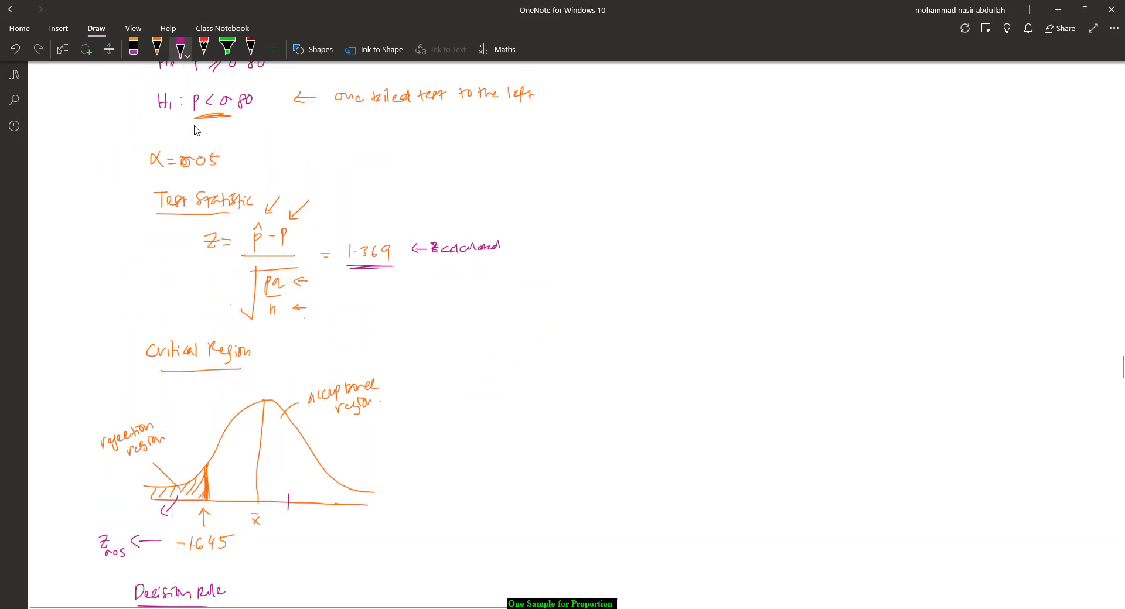
{"action": "scroll", "coordinate": [196, 130], "scroll_direction": "up", "scroll_amount": 1}
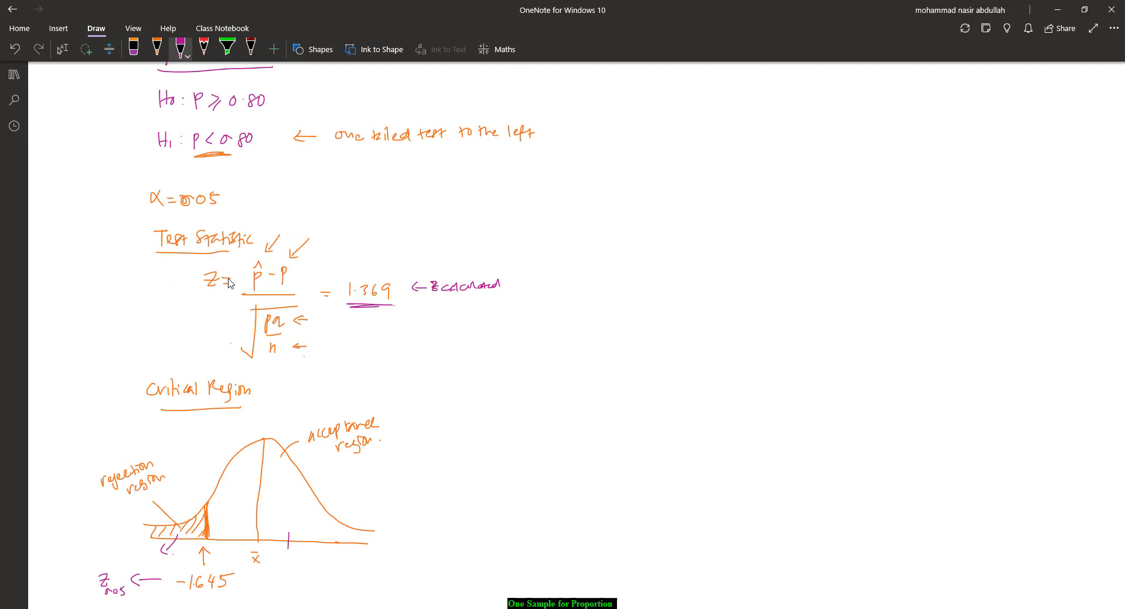
{"action": "scroll", "coordinate": [235, 328], "scroll_direction": "down", "scroll_amount": 9}
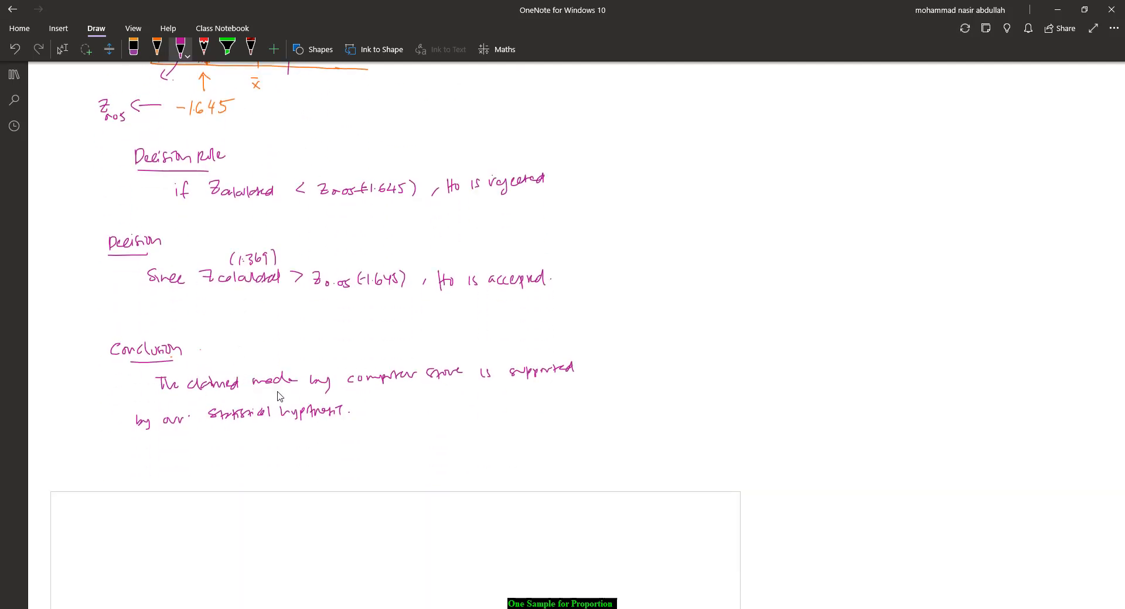
{"action": "scroll", "coordinate": [281, 395], "scroll_direction": "up", "scroll_amount": 10}
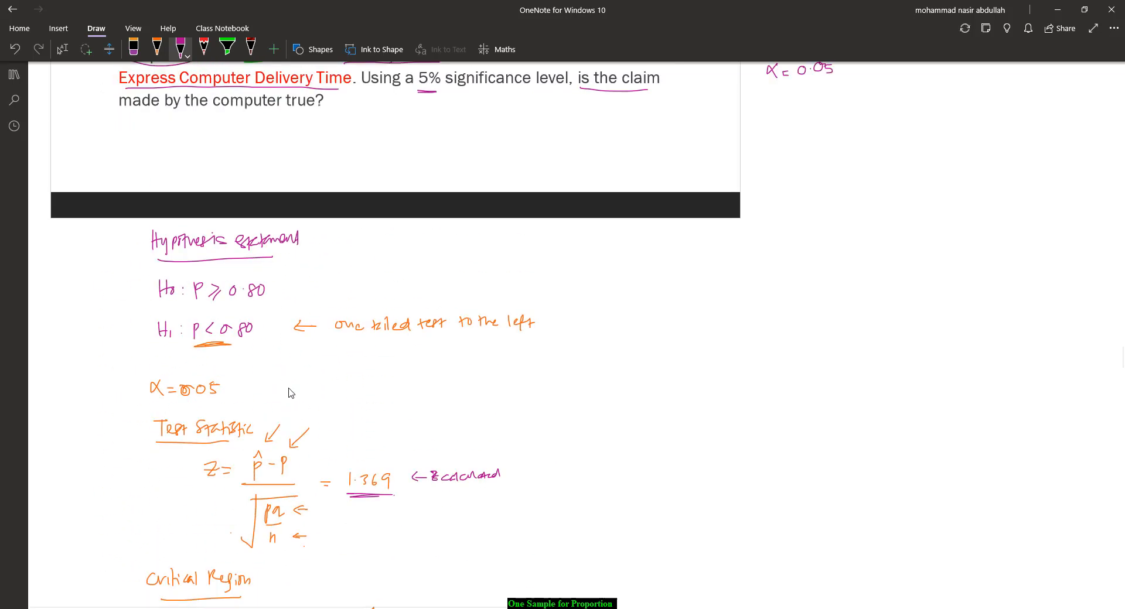
{"action": "scroll", "coordinate": [293, 391], "scroll_direction": "up", "scroll_amount": 3}
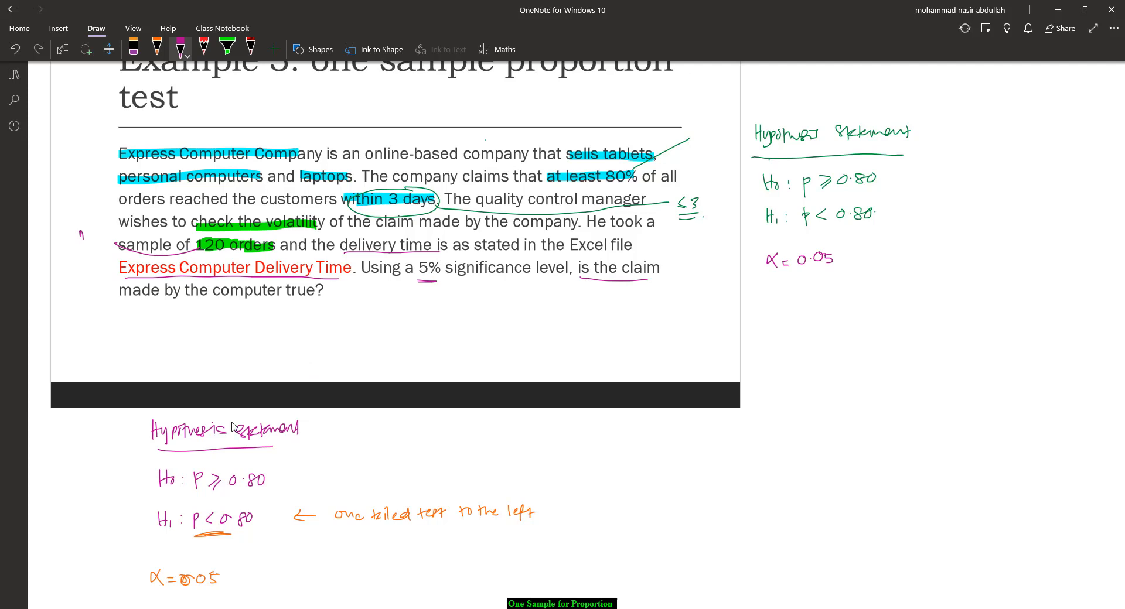
{"action": "scroll", "coordinate": [231, 426], "scroll_direction": "up", "scroll_amount": 2}
{"action": "scroll", "coordinate": [221, 421], "scroll_direction": "down", "scroll_amount": 11}
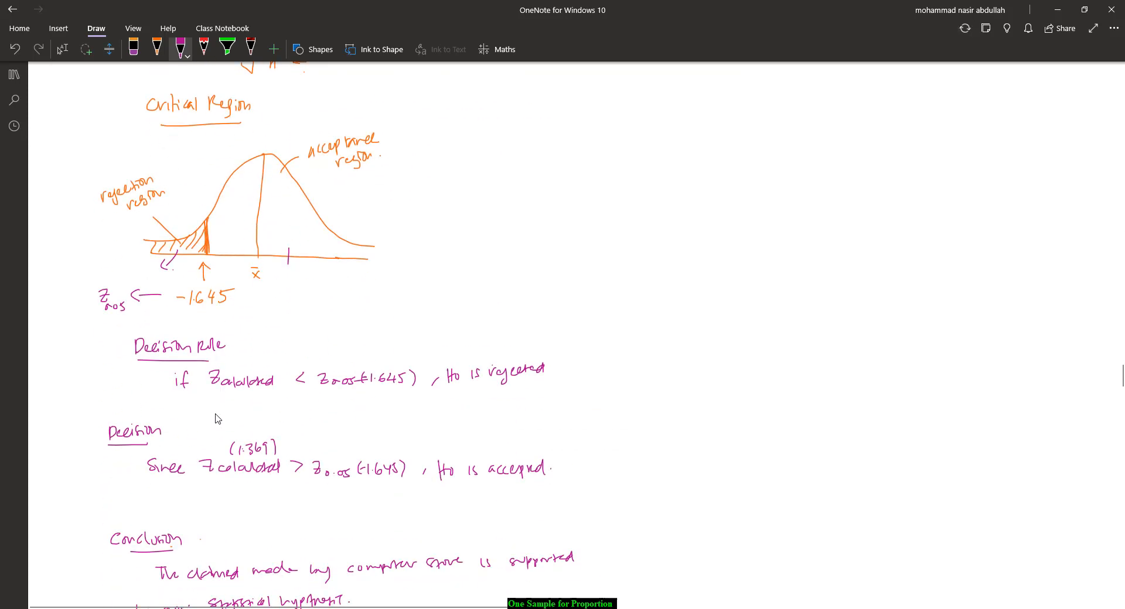
{"action": "scroll", "coordinate": [216, 419], "scroll_direction": "down", "scroll_amount": 5}
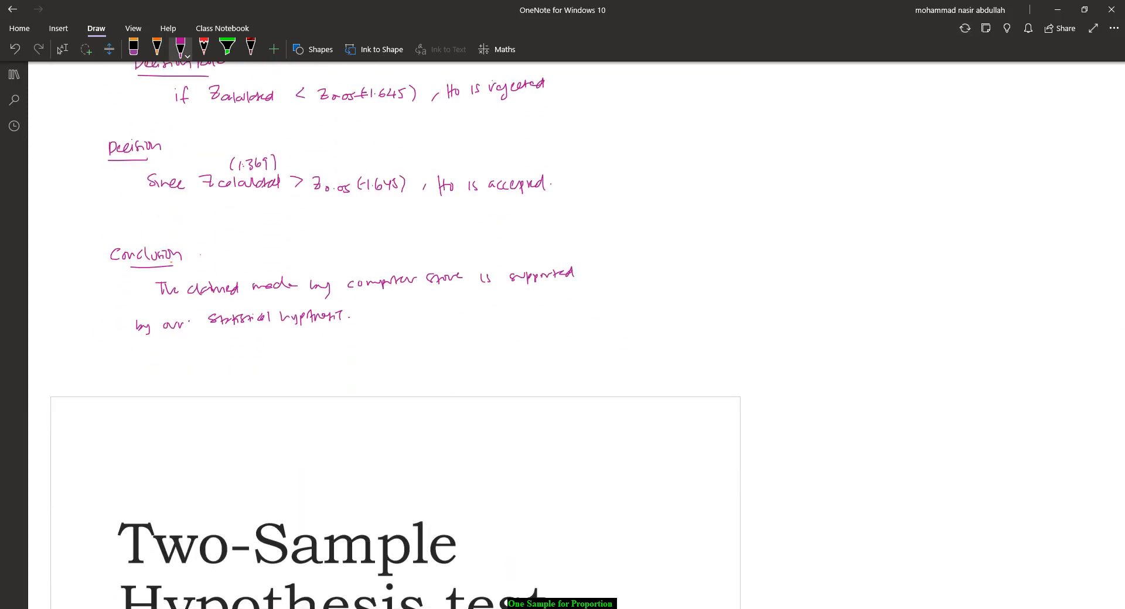